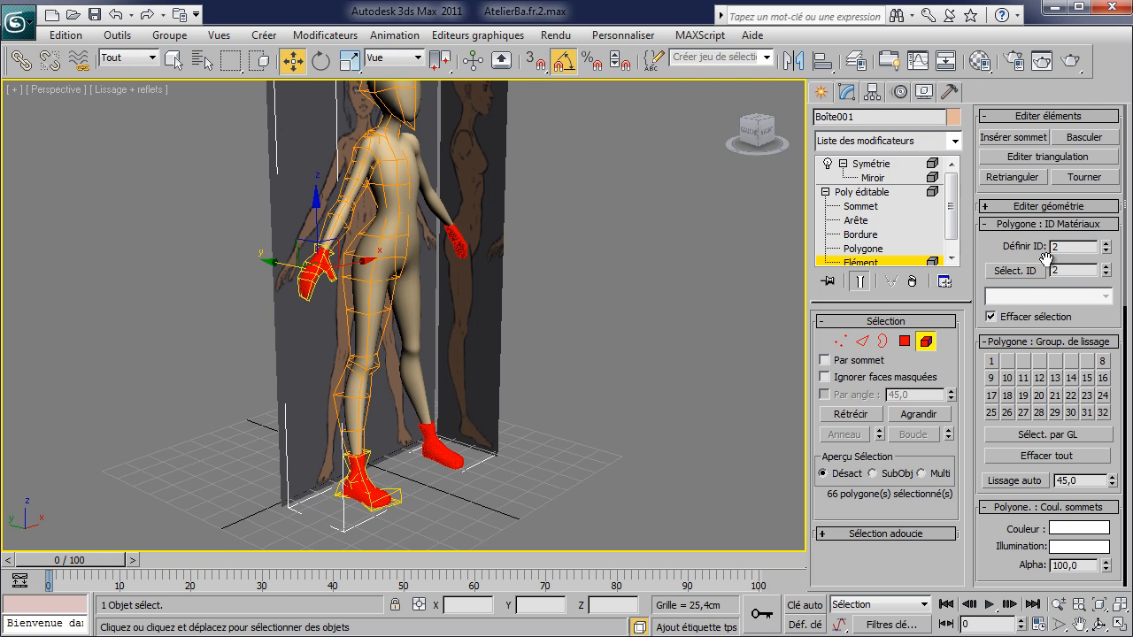
# Select the body element of the character to check its material ID, and clear the selection.
pyautogui.click(392, 210)
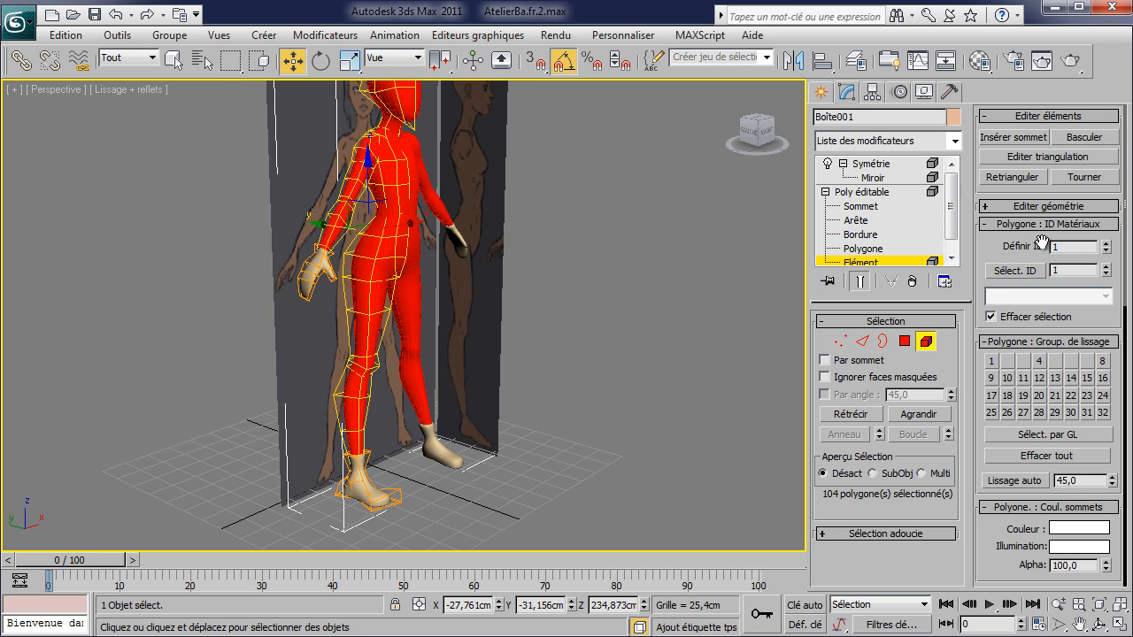
pyautogui.click(611, 330)
pyautogui.keyDown('alt'); pyautogui.moveTo(612, 330); pyautogui.dragTo(530, 331, button='middle'); pyautogui.keyUp('alt')
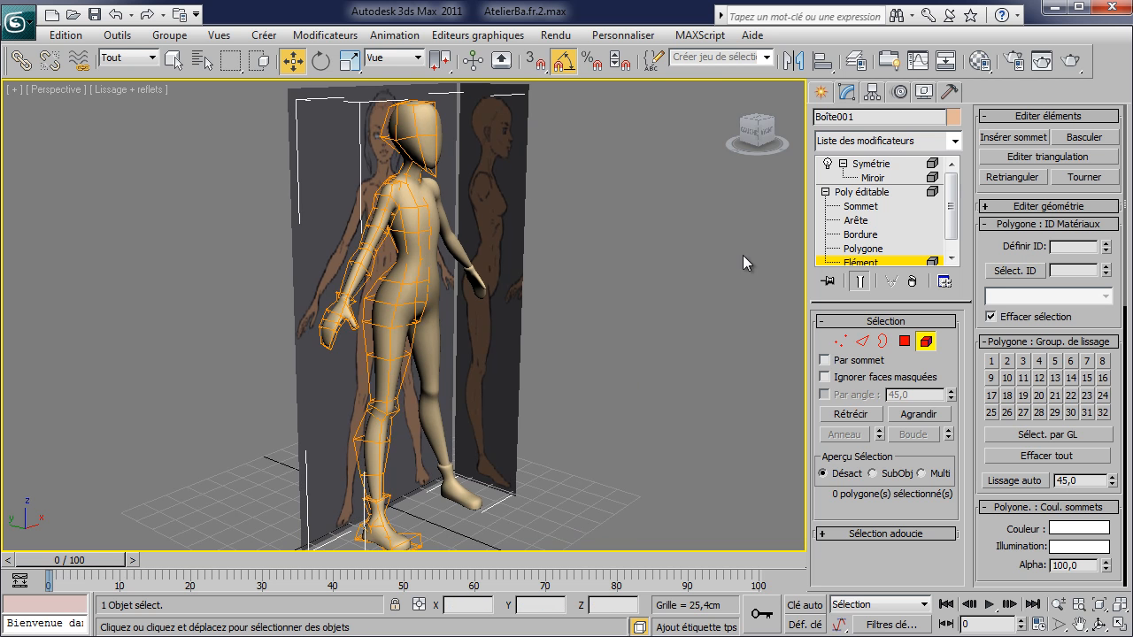
# Replace the first sample material with a new Multi/sous-objet material, discarding the old material.
pyautogui.click(980, 60)
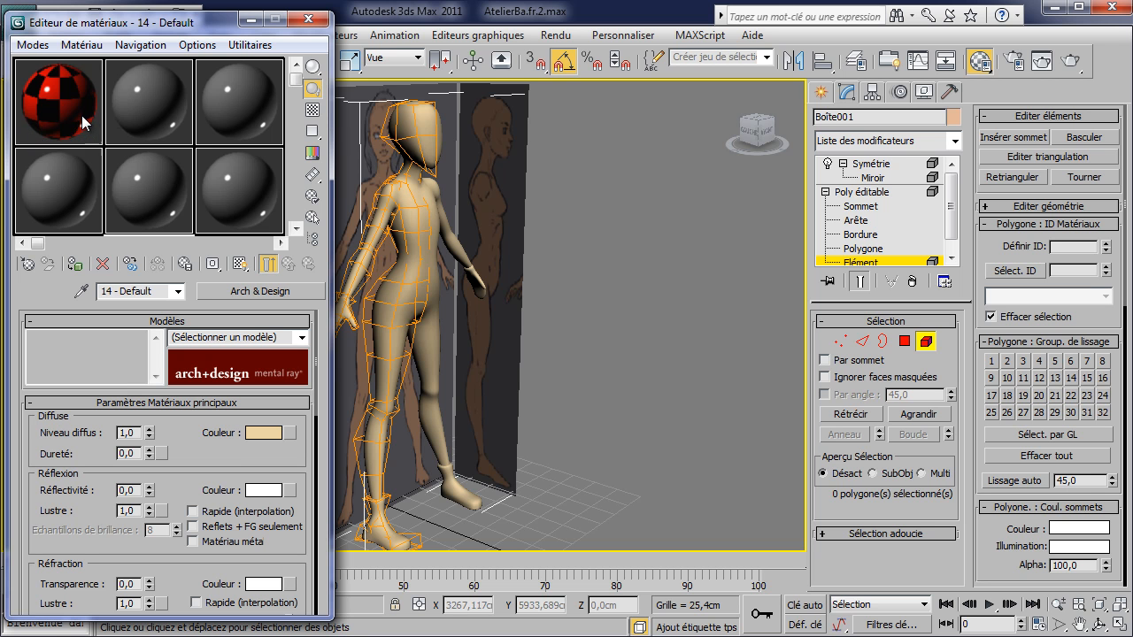
pyautogui.click(78, 127)
pyautogui.click(250, 297)
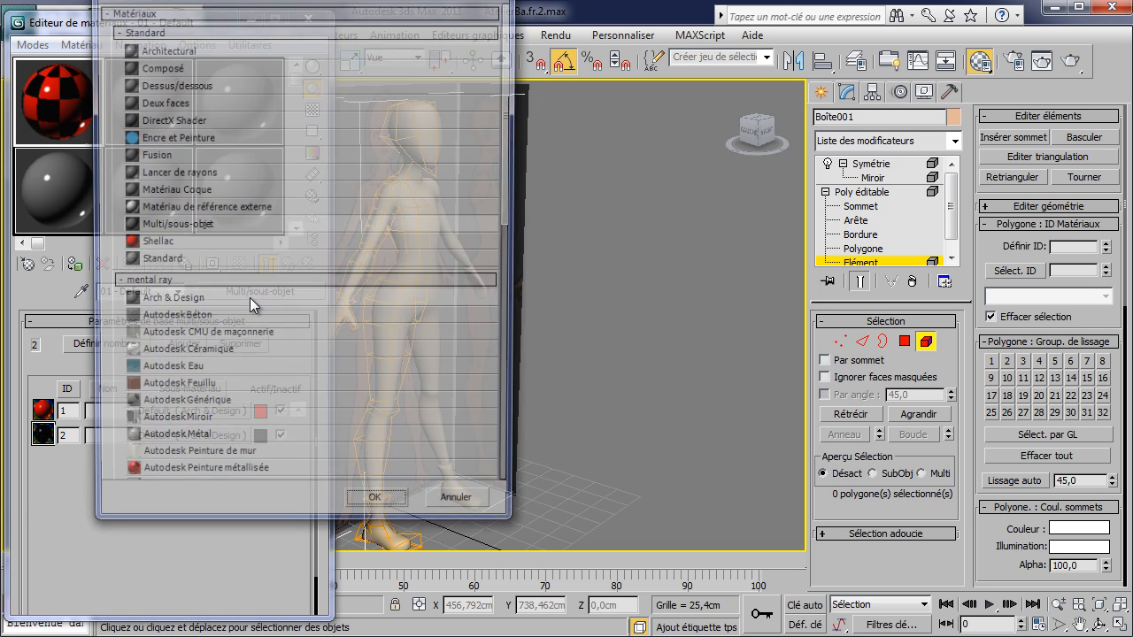
pyautogui.moveTo(203, 0); pyautogui.dragTo(405, 45)
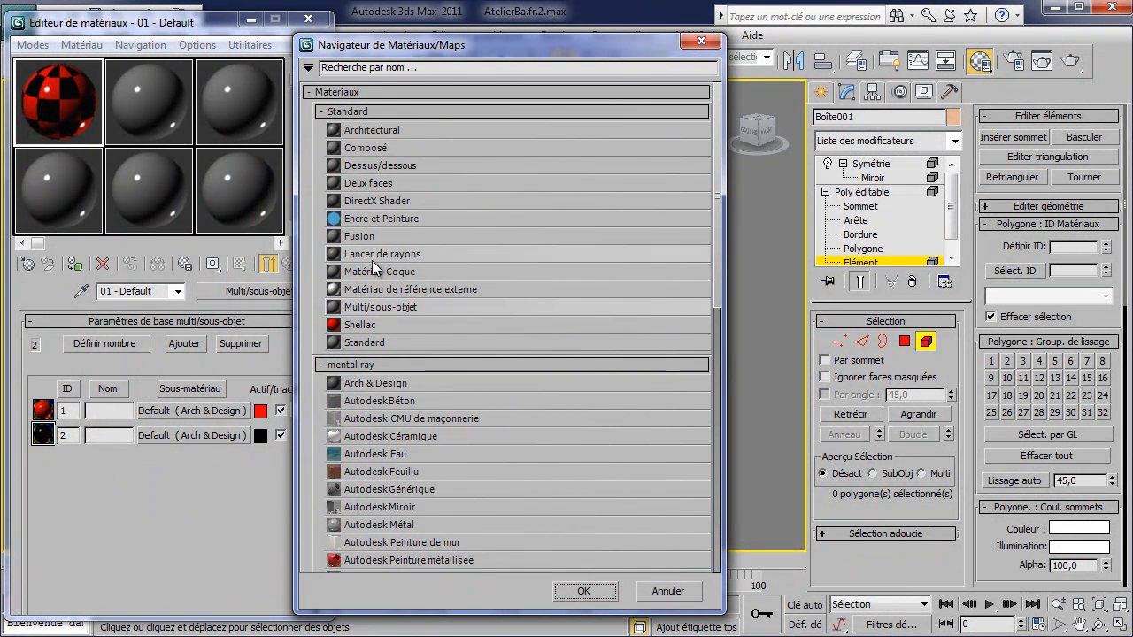
pyautogui.click(366, 308)
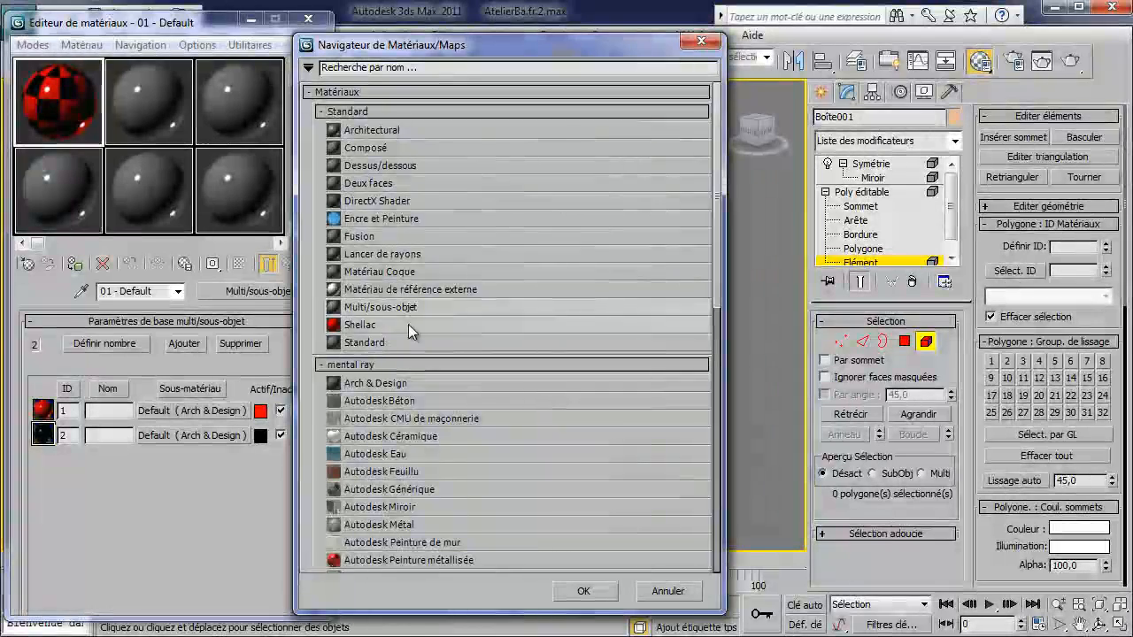
pyautogui.click(584, 591)
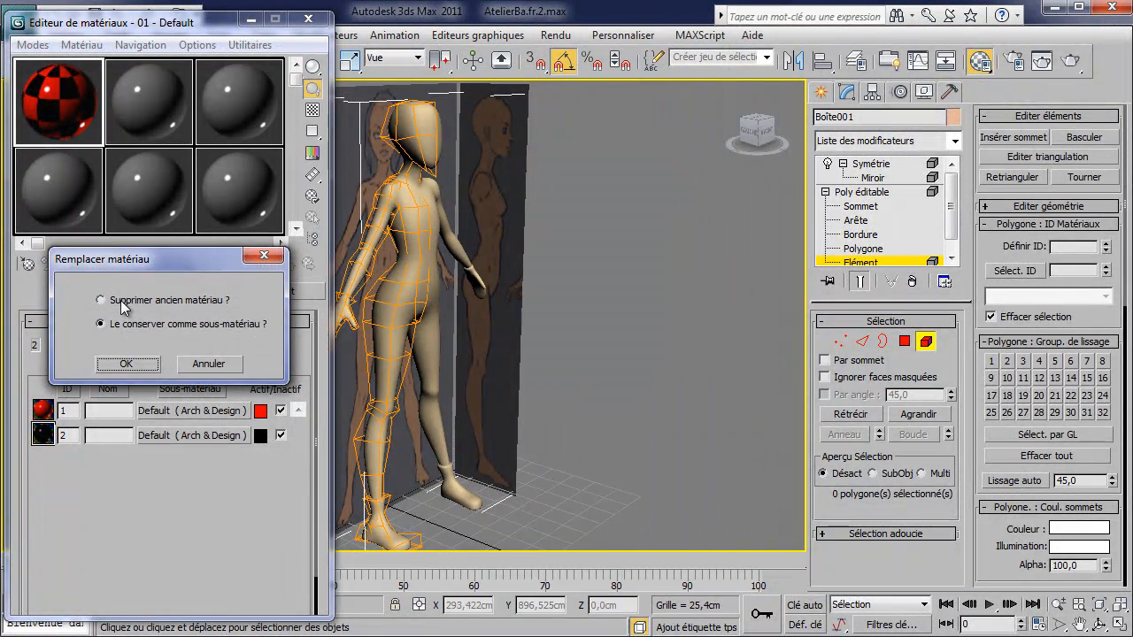
pyautogui.click(131, 365)
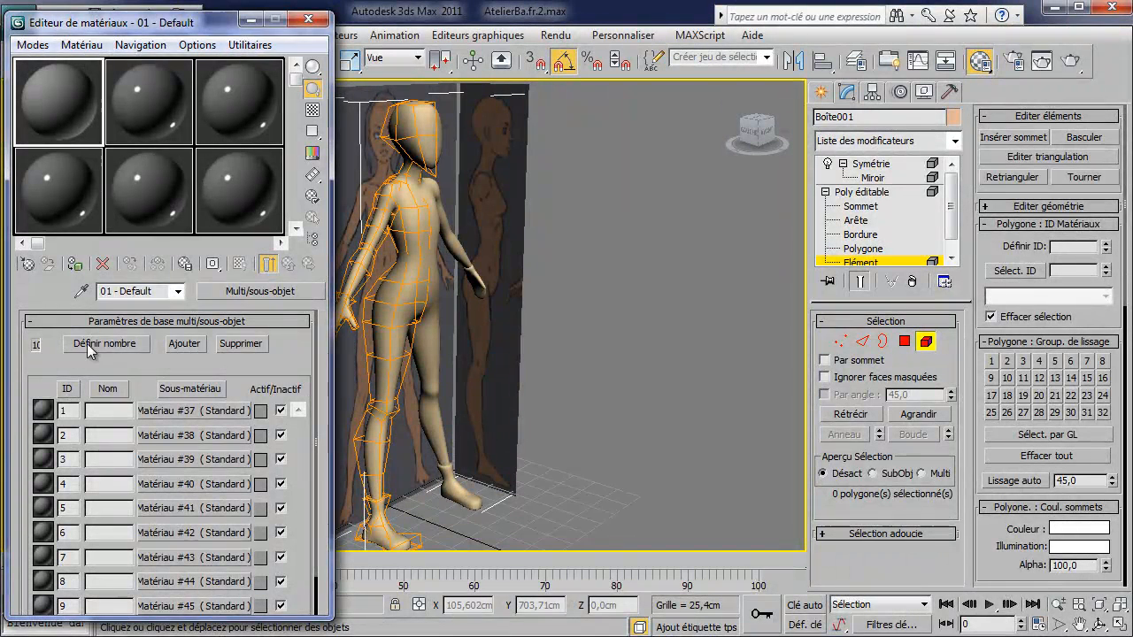
# Set the number of sub-materials in the Multi/sous-objet material to 2.
pyautogui.click(95, 343)
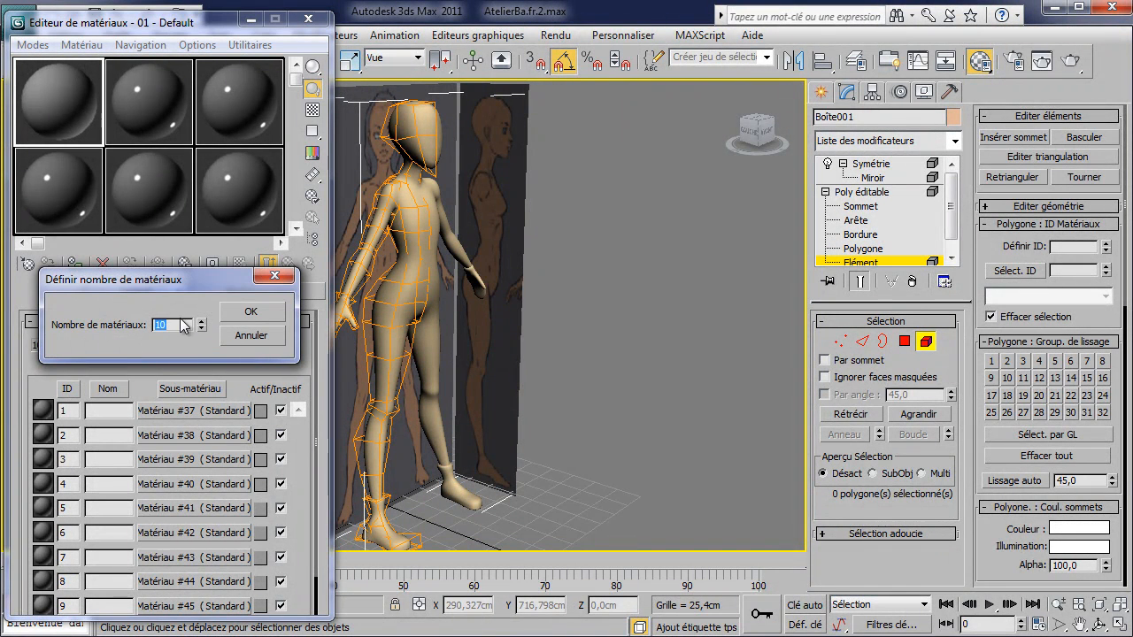
pyautogui.write('2')
pyautogui.click(245, 311)
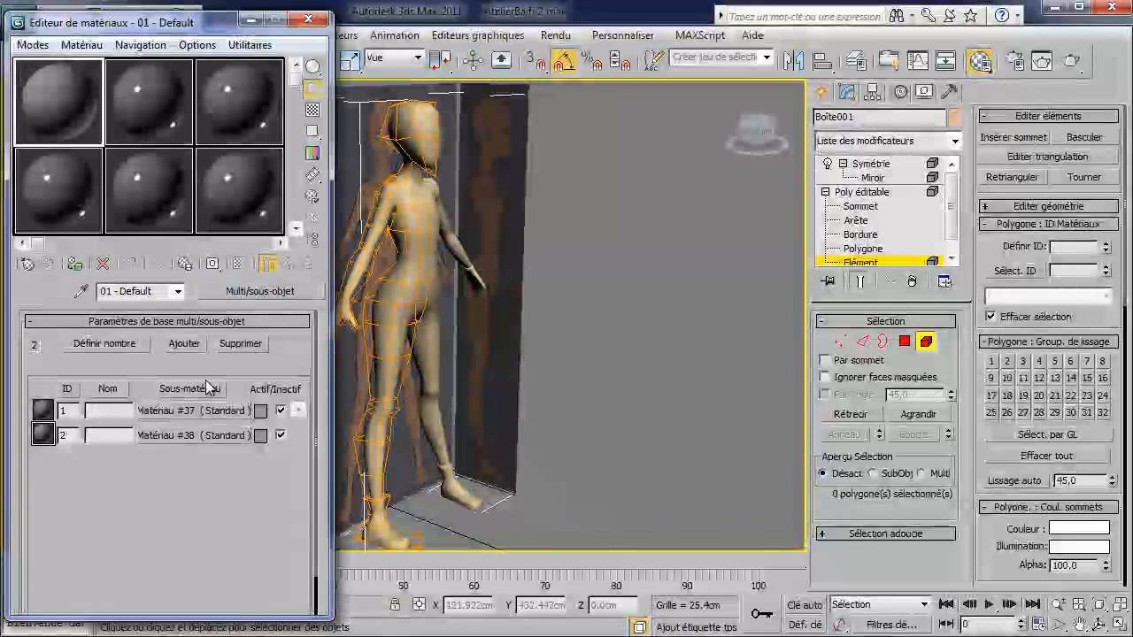
# Change sub-material 1 to Arch & Design and set its diffuse colour to pure red (1,0 / 0,0 / 0,0).
pyautogui.click(259, 290)
pyautogui.doubleClick(168, 302)
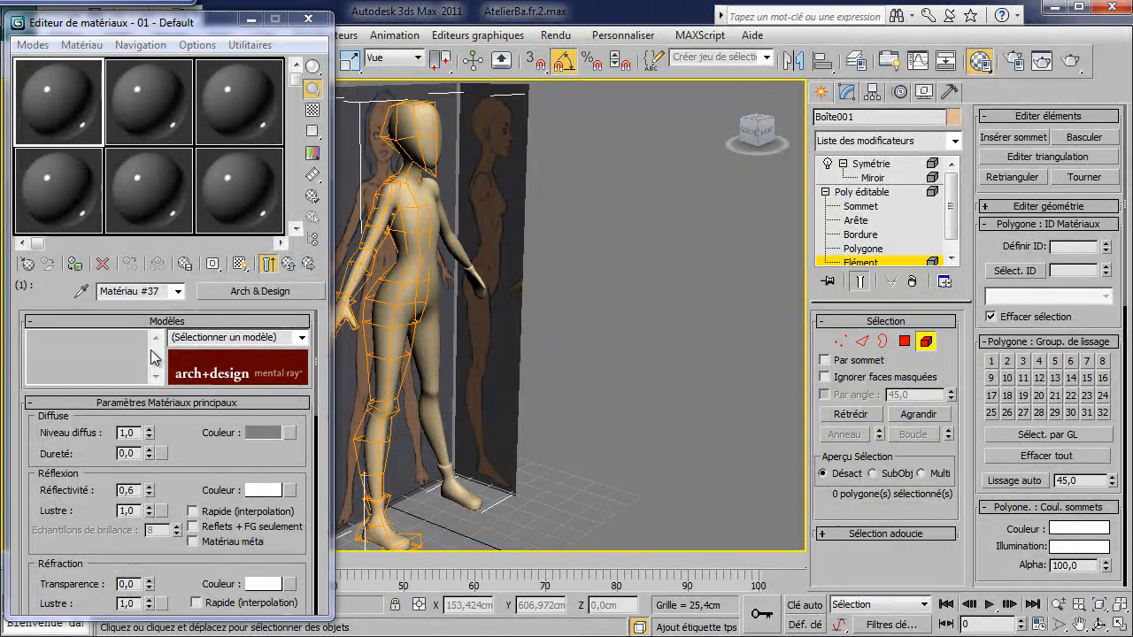
pyautogui.click(263, 432)
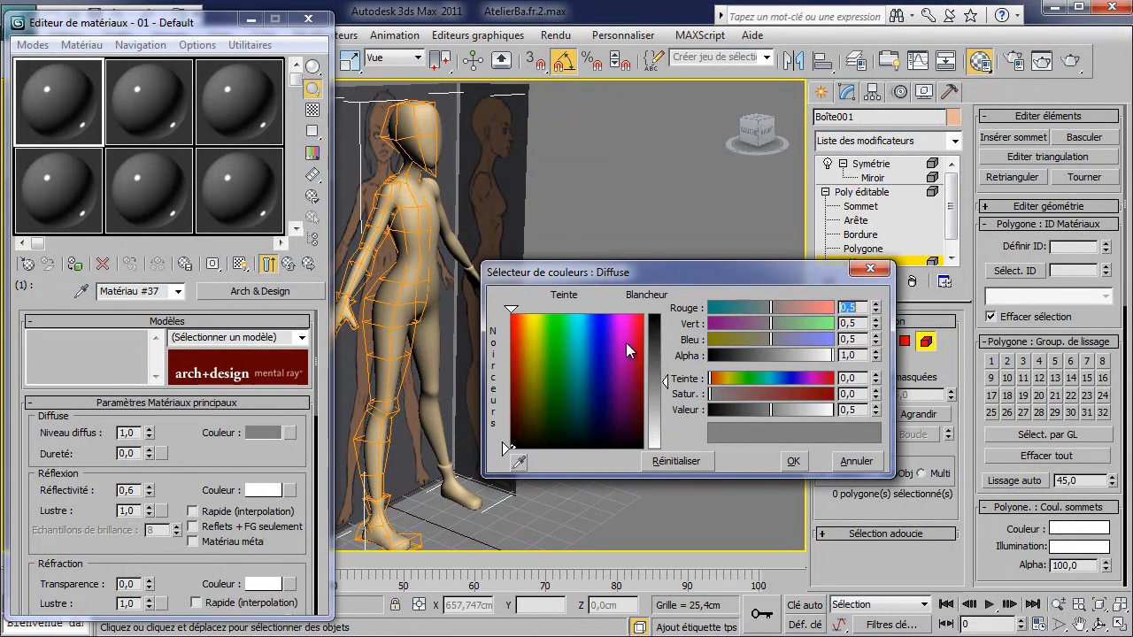
pyautogui.click(511, 313)
pyautogui.click(653, 314)
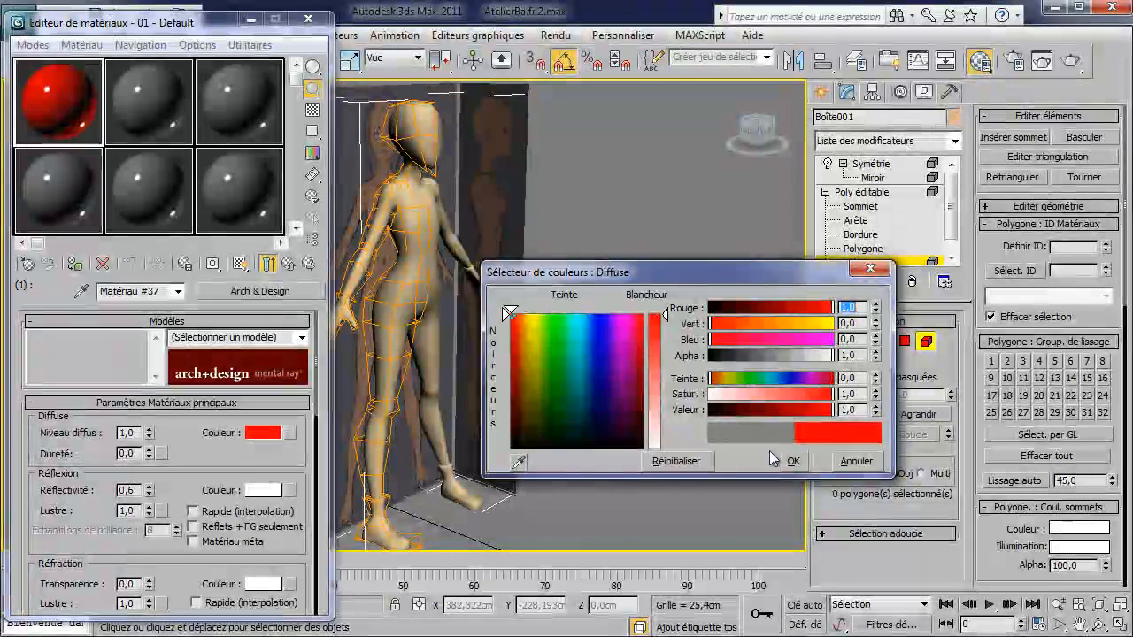
pyautogui.click(793, 461)
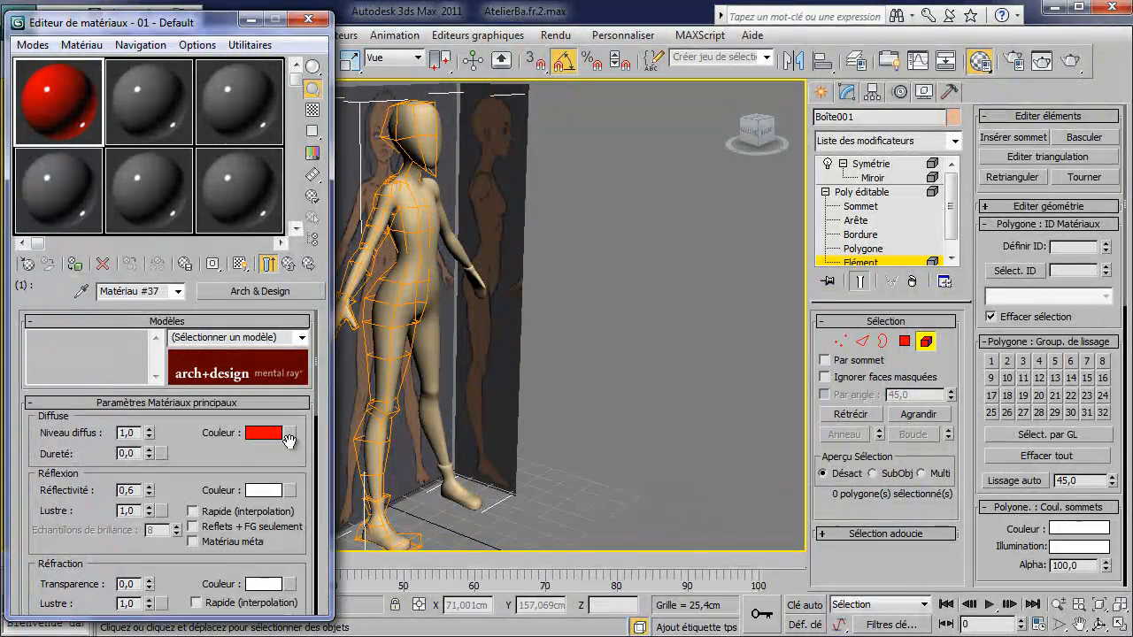
pyautogui.click(288, 265)
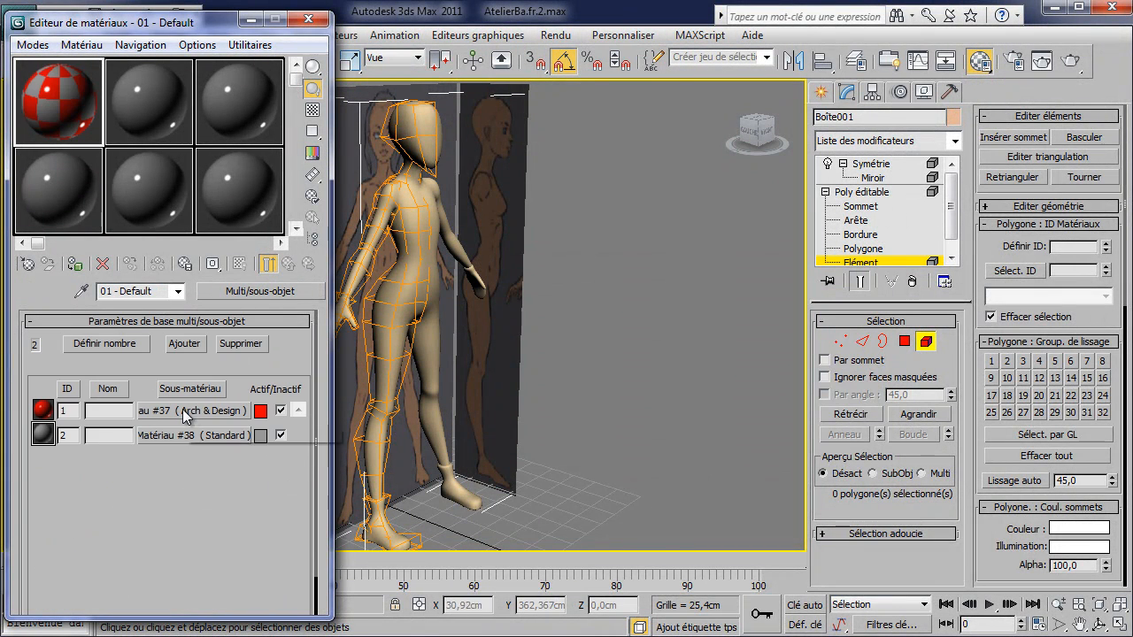
# Copy sub-material 1 onto sub-material 2 and set the copy's colour to black (0, 0, 0).
pyautogui.moveTo(184, 411); pyautogui.dragTo(176, 437)
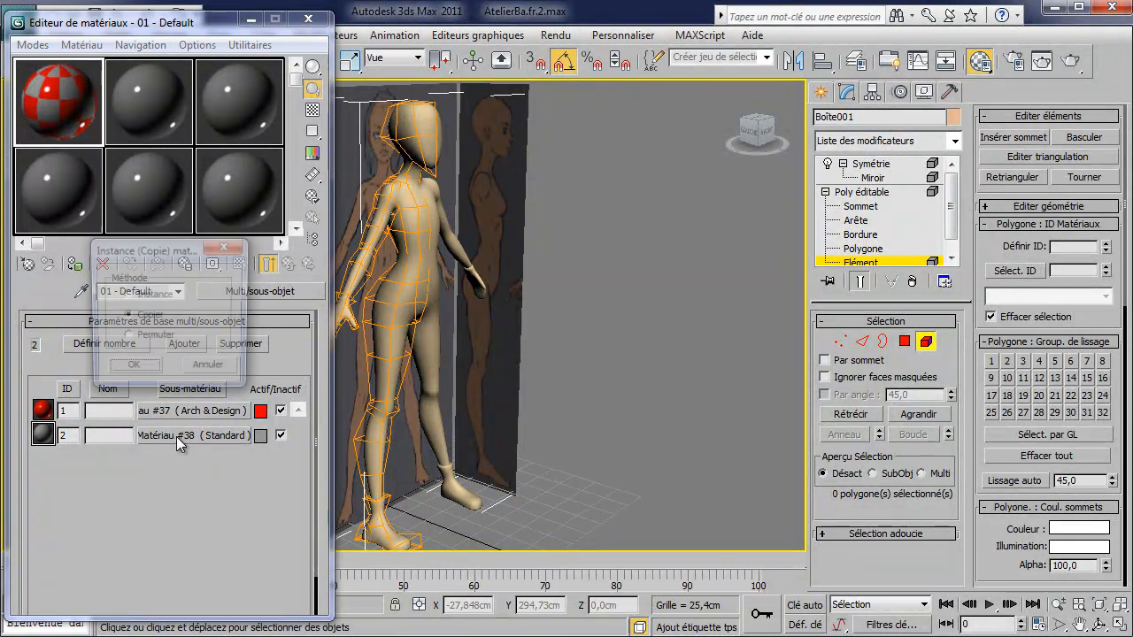
pyautogui.click(131, 369)
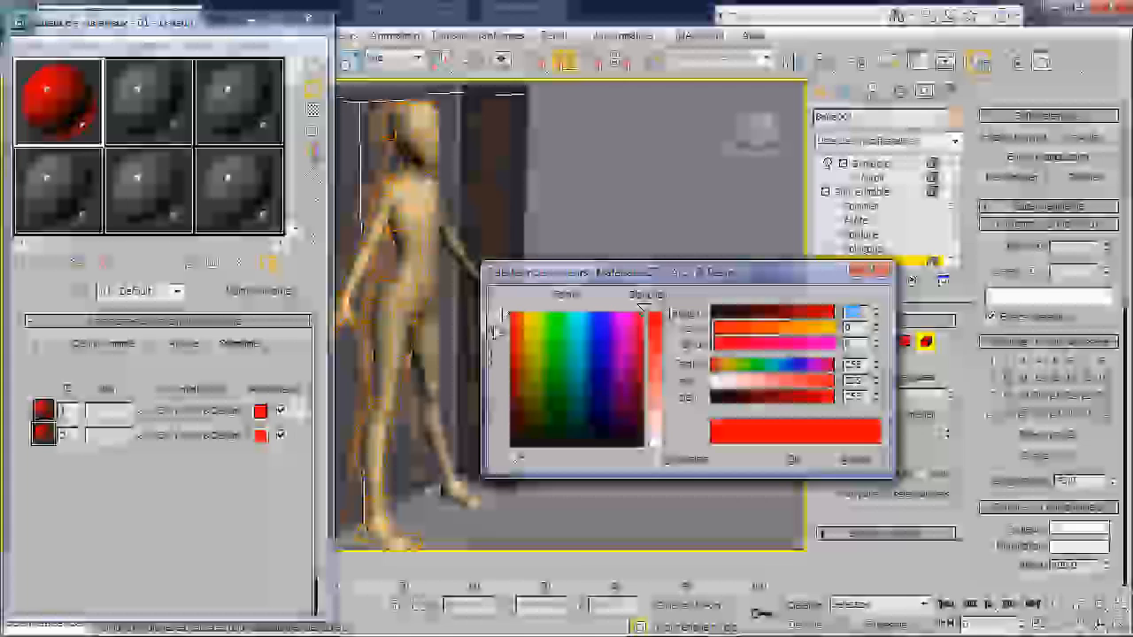
pyautogui.moveTo(497, 332); pyautogui.dragTo(506, 448)
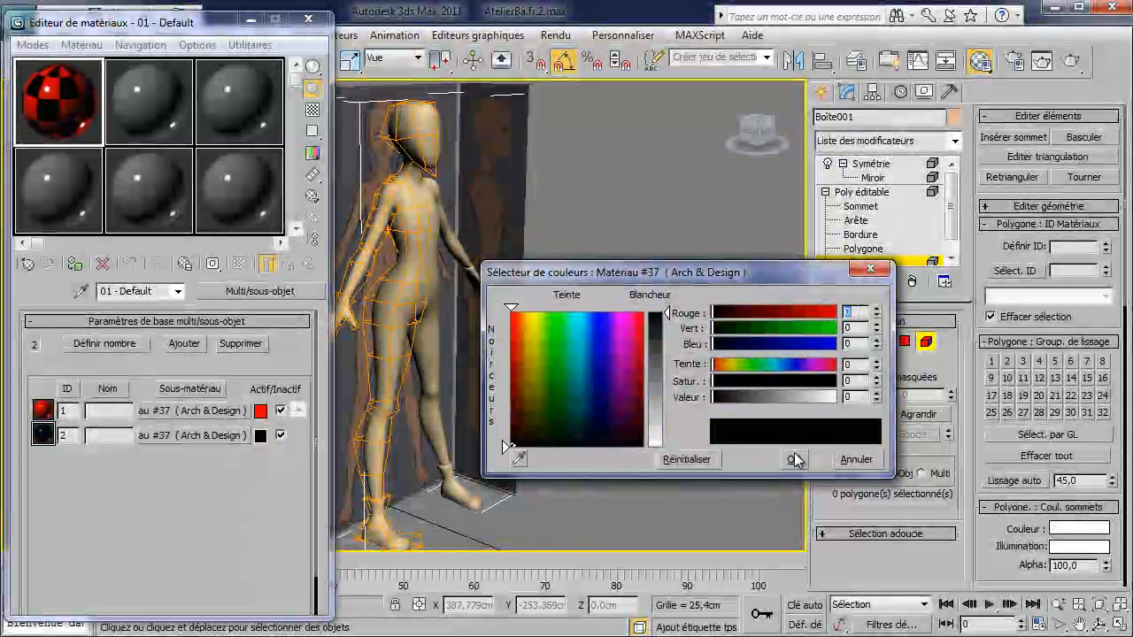
pyautogui.click(794, 459)
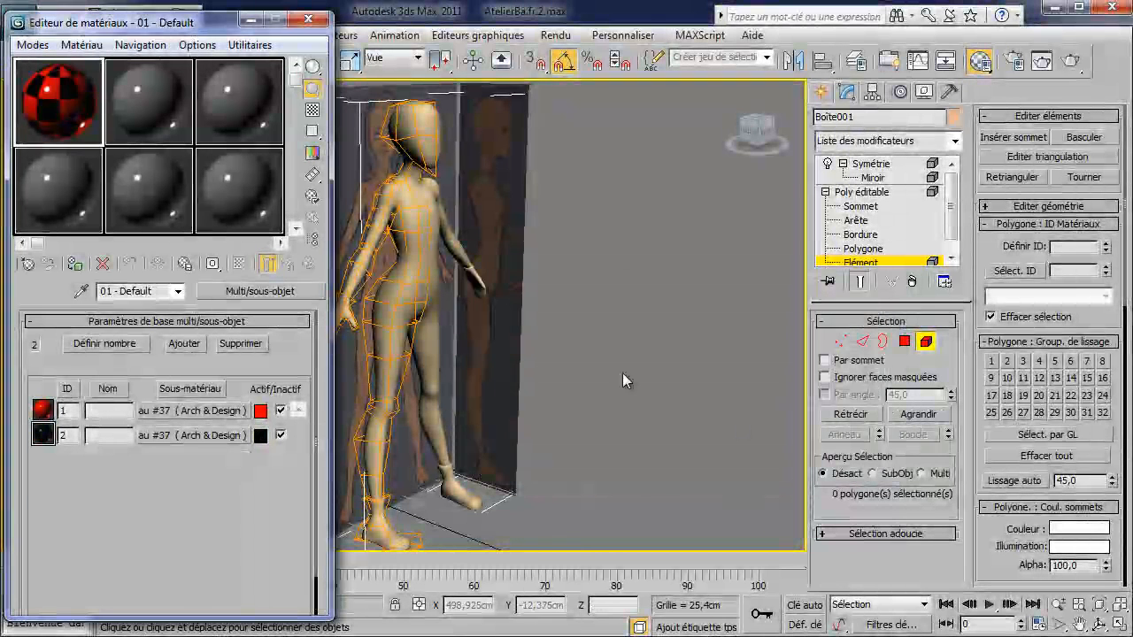
# Apply the Multi/sous-objet material to the character, leave element editing with nothing selected, and close the material editor.
pyautogui.moveTo(400, 266); pyautogui.dragTo(401, 267)
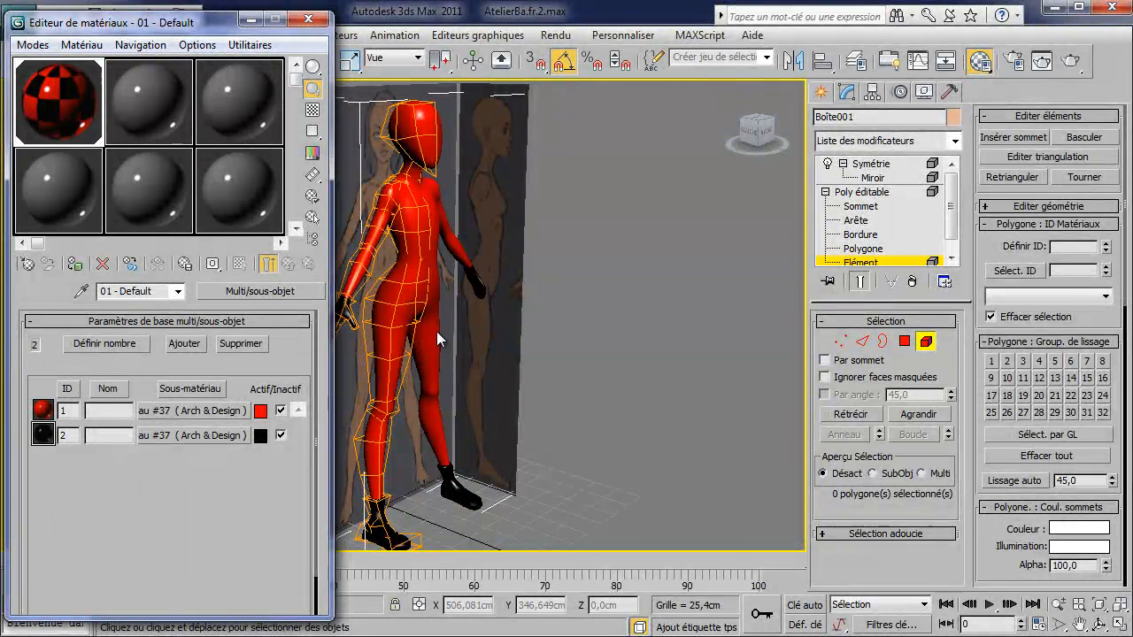
pyautogui.keyDown('alt'); pyautogui.moveTo(568, 296); pyautogui.dragTo(783, 229, button='middle'); pyautogui.keyUp('alt')
pyautogui.click(861, 191)
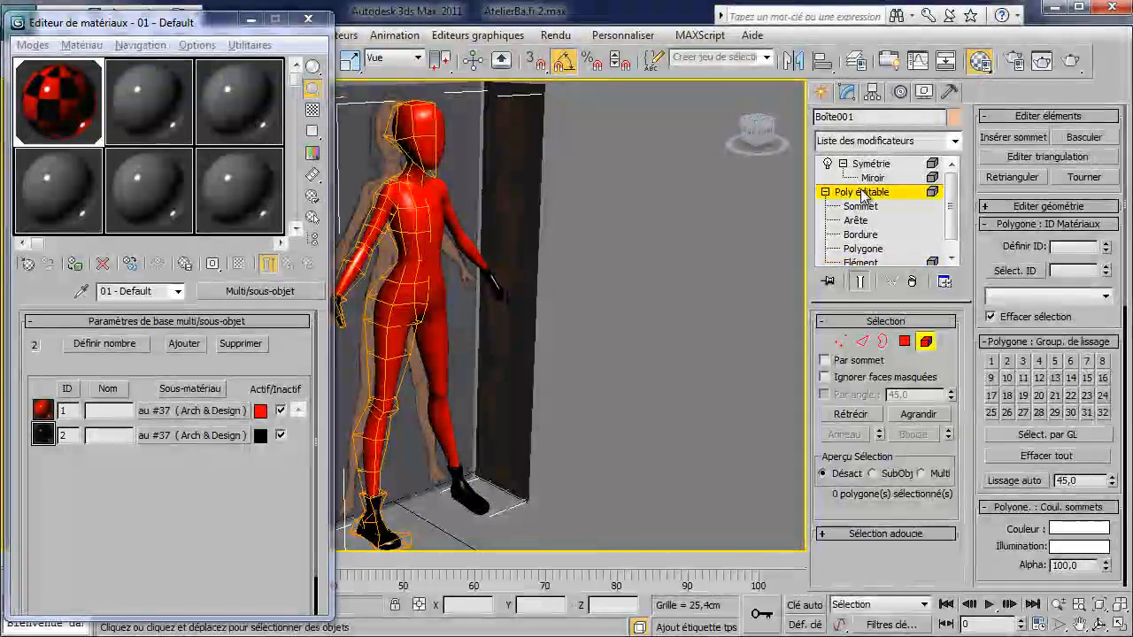
pyautogui.click(671, 287)
pyautogui.keyDown('alt'); pyautogui.moveTo(672, 287); pyautogui.dragTo(648, 268, button='middle'); pyautogui.keyUp('alt')
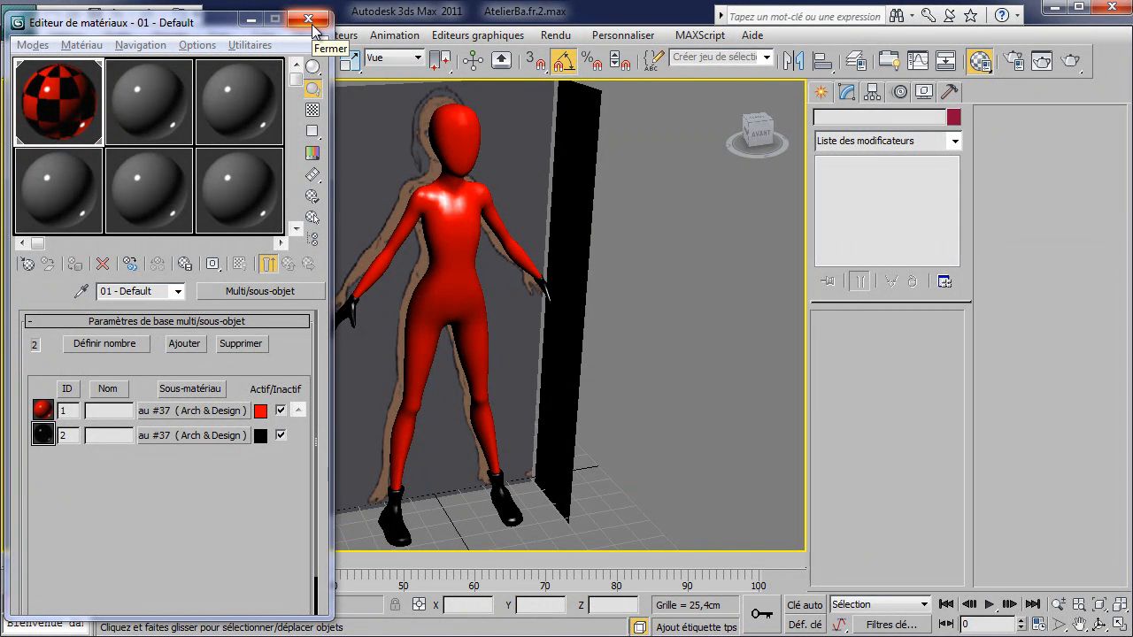
pyautogui.click(309, 21)
# Create a tube between the character's feet with radii of about 34 cm and 21 cm and a height of about 15 cm.
pyautogui.click(821, 92)
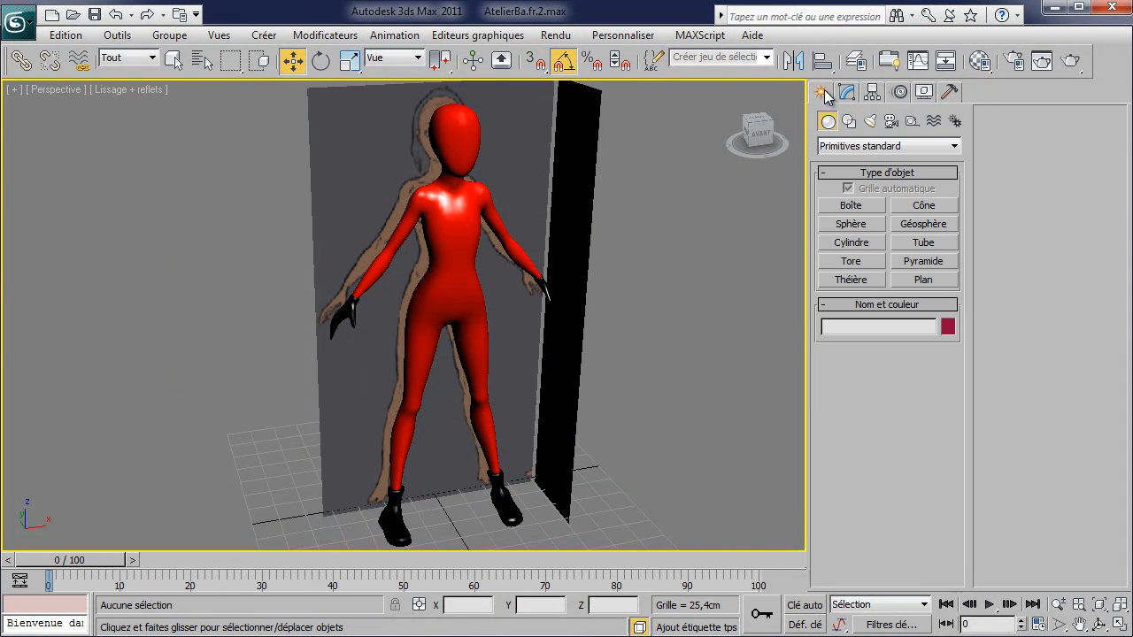
pyautogui.click(863, 245)
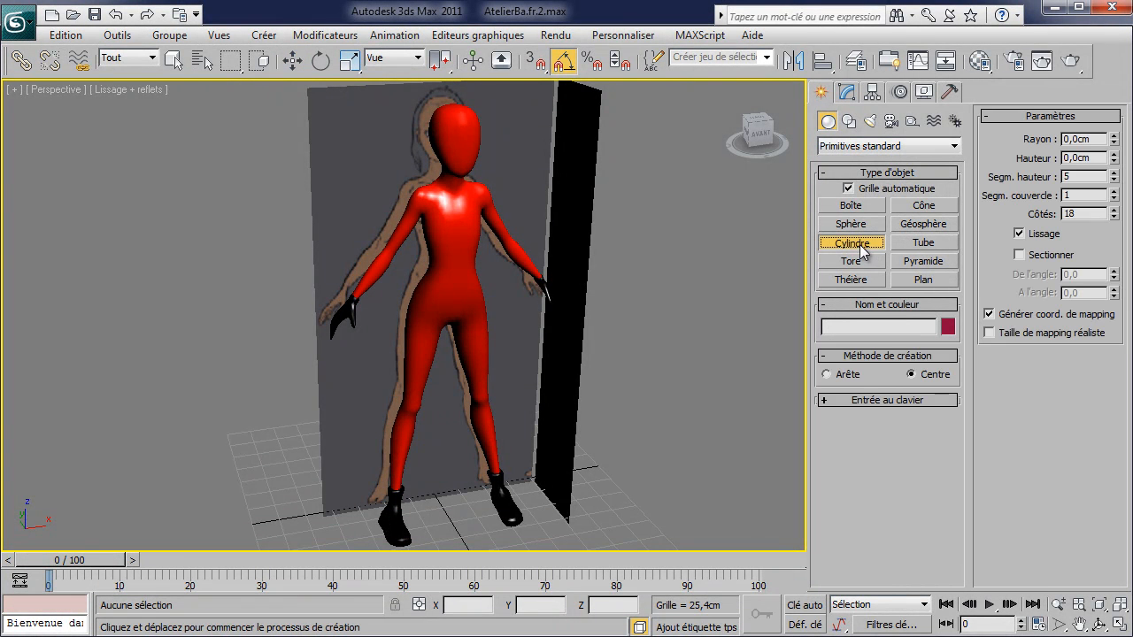
pyautogui.click(921, 244)
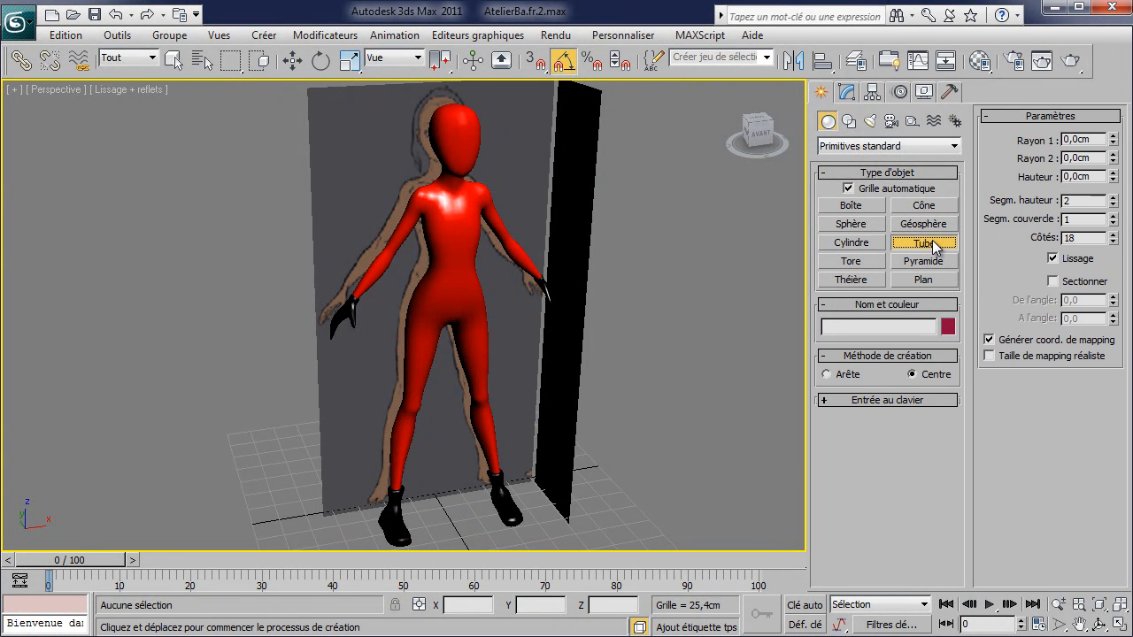
pyautogui.click(445, 513)
pyautogui.moveTo(444, 513); pyautogui.dragTo(429, 497)
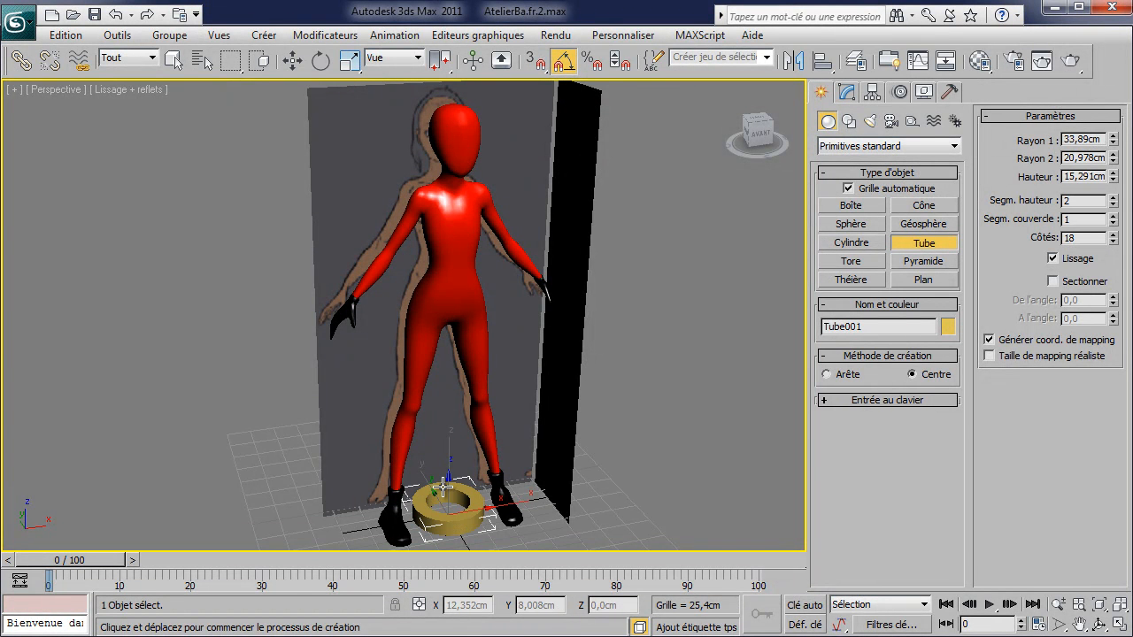
# Move the tube straight up around the character's head, to a Z position of about 347 cm.
pyautogui.click(468, 487)
pyautogui.press('w')
pyautogui.moveTo(456, 482); pyautogui.dragTo(455, 113)
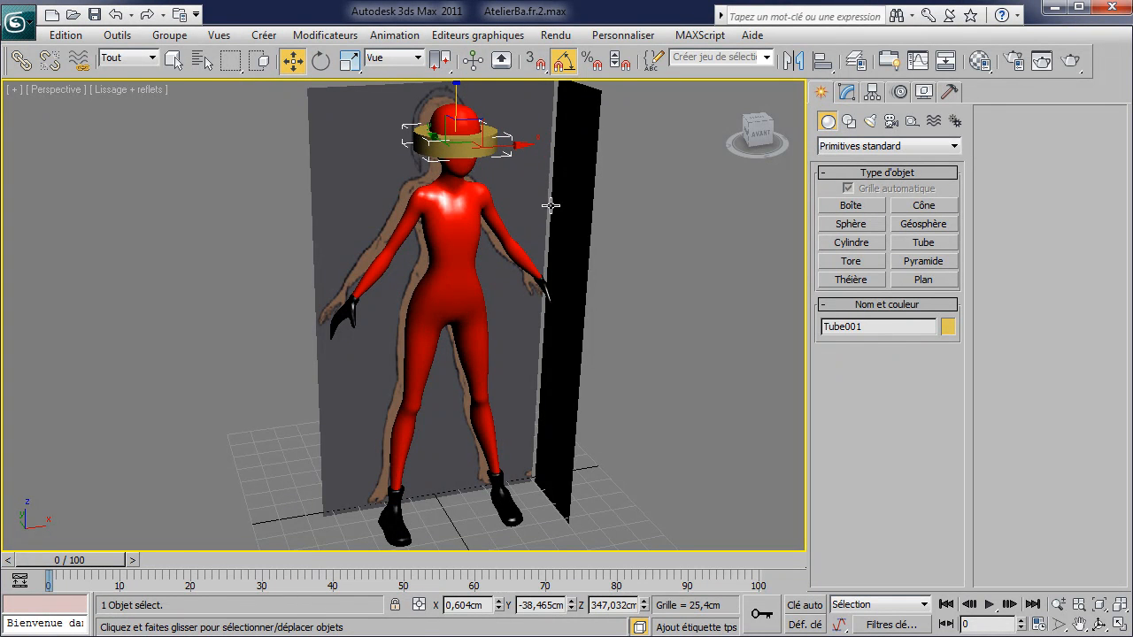
# Slice the tube from -90 to 90 degrees and fit it to the head with Rayon 1 at 23,045 cm and Rayon 2 at 19,929 cm.
pyautogui.click(846, 94)
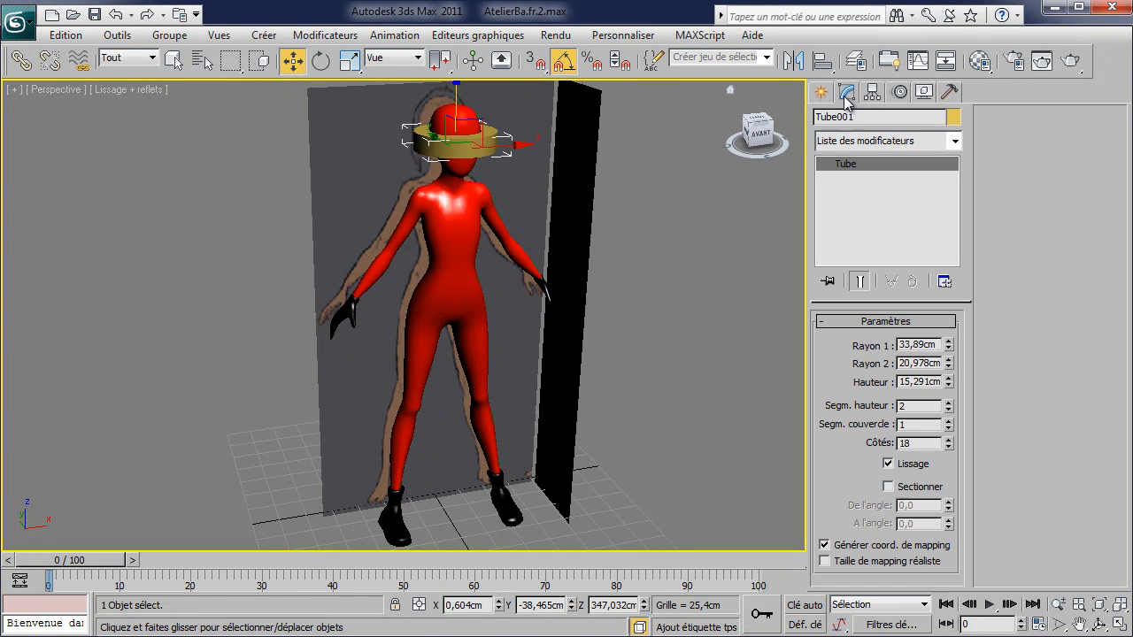
pyautogui.click(888, 487)
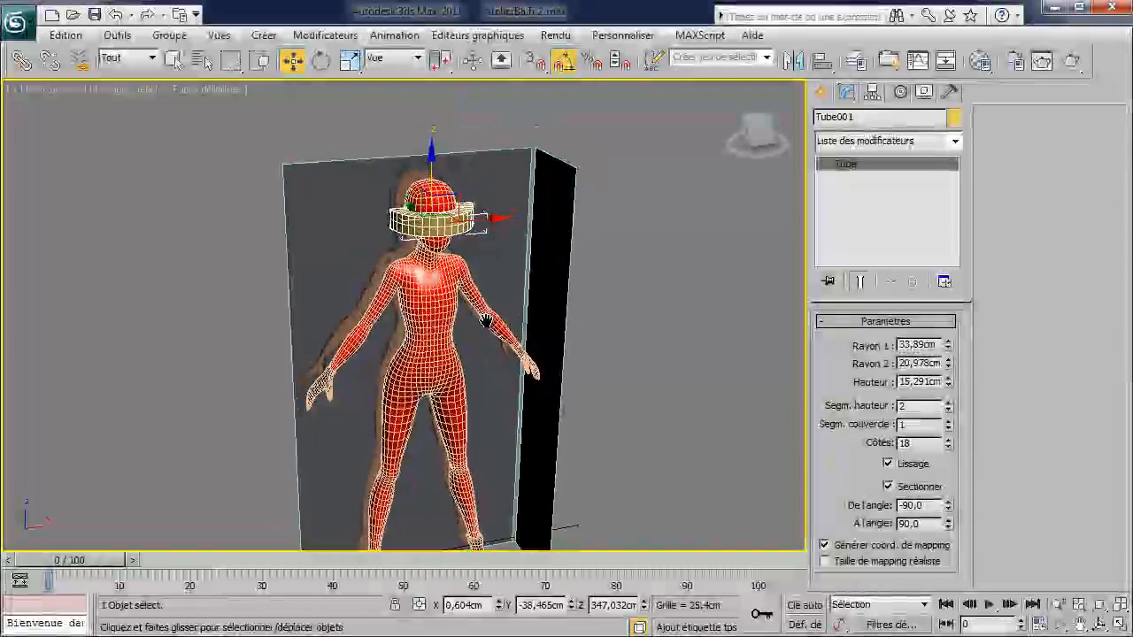
pyautogui.scroll(6, 486, 320)
pyautogui.moveTo(478, 263); pyautogui.dragTo(485, 478, button='middle')
pyautogui.keyDown('alt'); pyautogui.moveTo(460, 257); pyautogui.dragTo(430, 261, button='middle'); pyautogui.keyUp('alt')
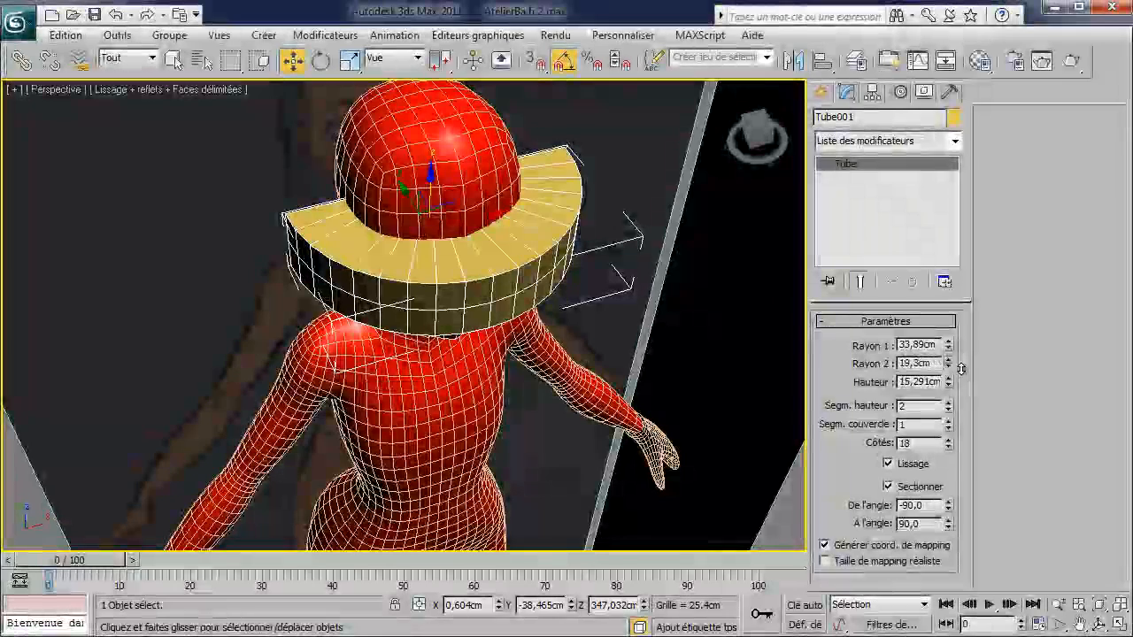
pyautogui.moveTo(949, 363)
pyautogui.mouseDown()
pyautogui.moveTo(965, 355)
pyautogui.moveTo(977, 368)
pyautogui.moveTo(950, 341)
pyautogui.moveTo(968, 367)
pyautogui.mouseUp()
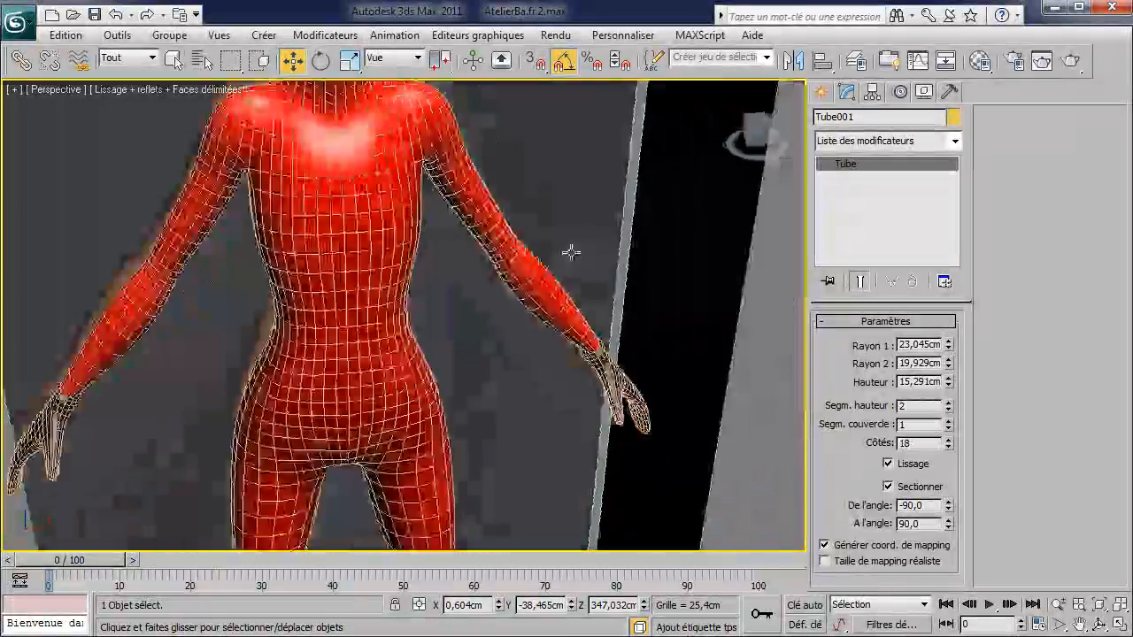
# Add an FFD 3x3x3 modifier to the tube around the head and start editing its Points de contrôle.
pyautogui.moveTo(571, 252); pyautogui.dragTo(630, 369, button='middle')
pyautogui.press('z')
pyautogui.keyDown('alt'); pyautogui.moveTo(493, 278); pyautogui.dragTo(572, 304, button='middle'); pyautogui.keyUp('alt')
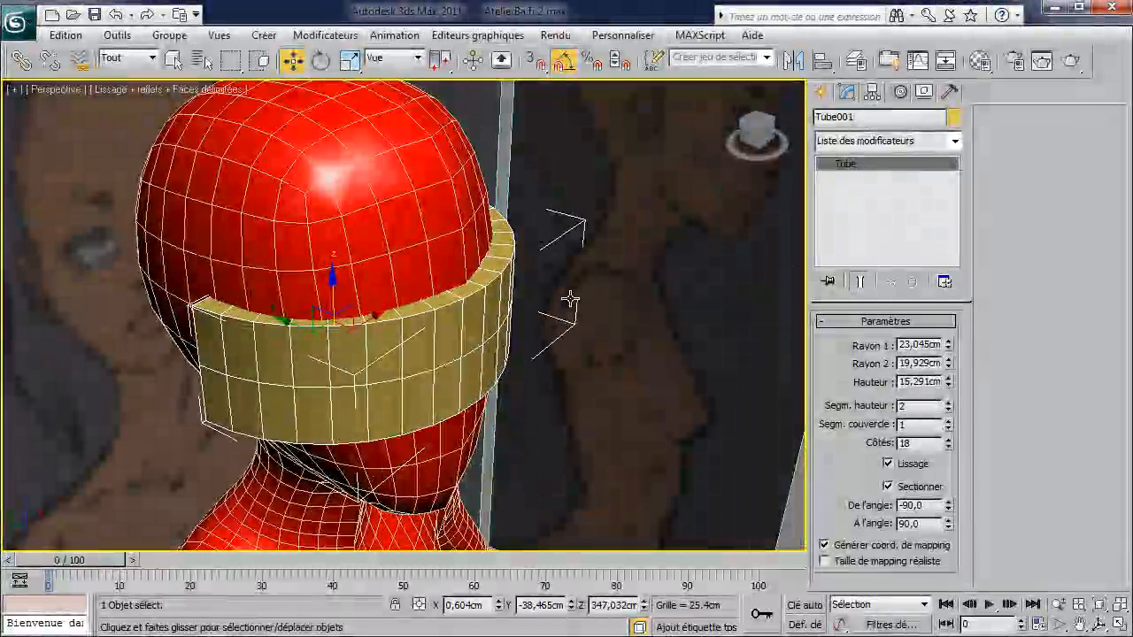
pyautogui.click(955, 141)
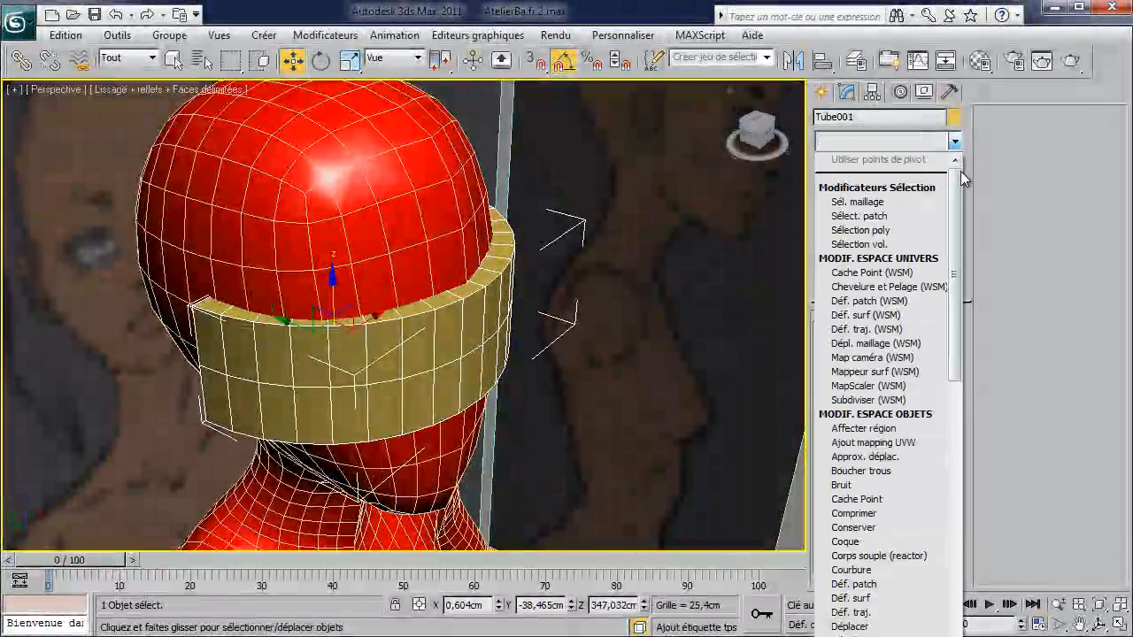
pyautogui.moveTo(959, 190); pyautogui.dragTo(962, 232)
pyautogui.click(966, 251)
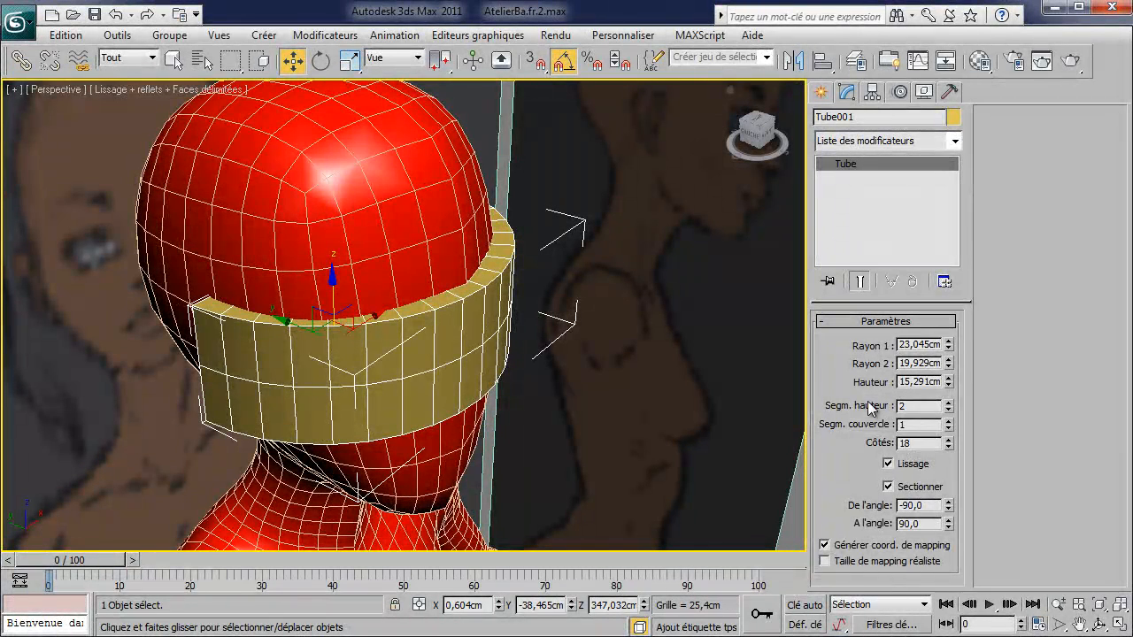
pyautogui.click(953, 152)
pyautogui.moveTo(953, 199); pyautogui.dragTo(965, 361)
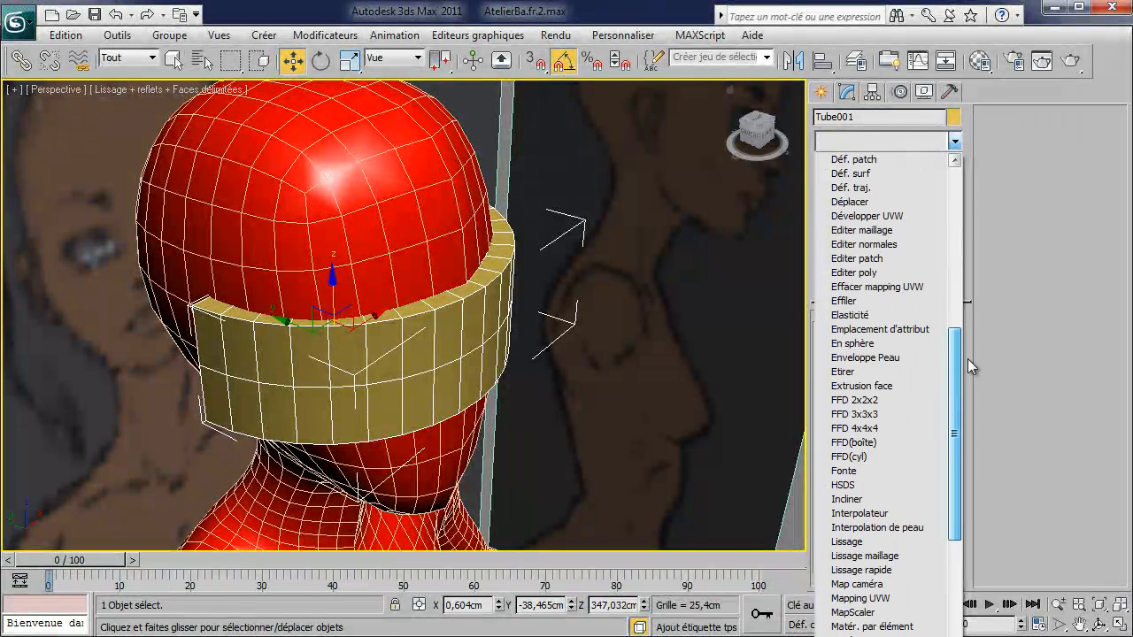
pyautogui.click(867, 415)
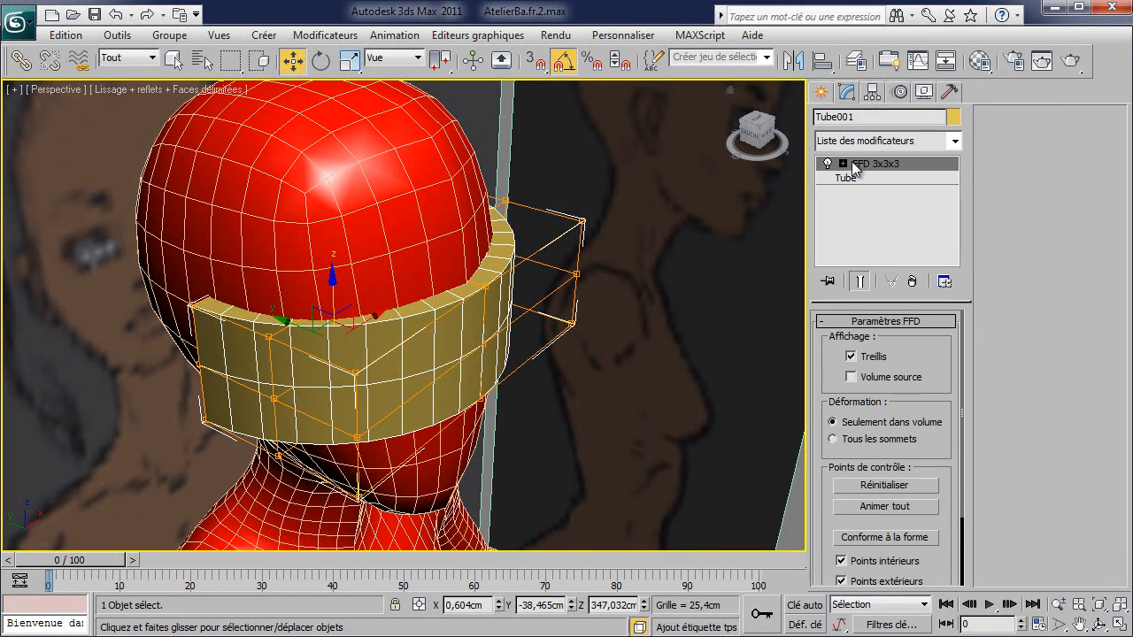
pyautogui.click(843, 164)
pyautogui.click(898, 178)
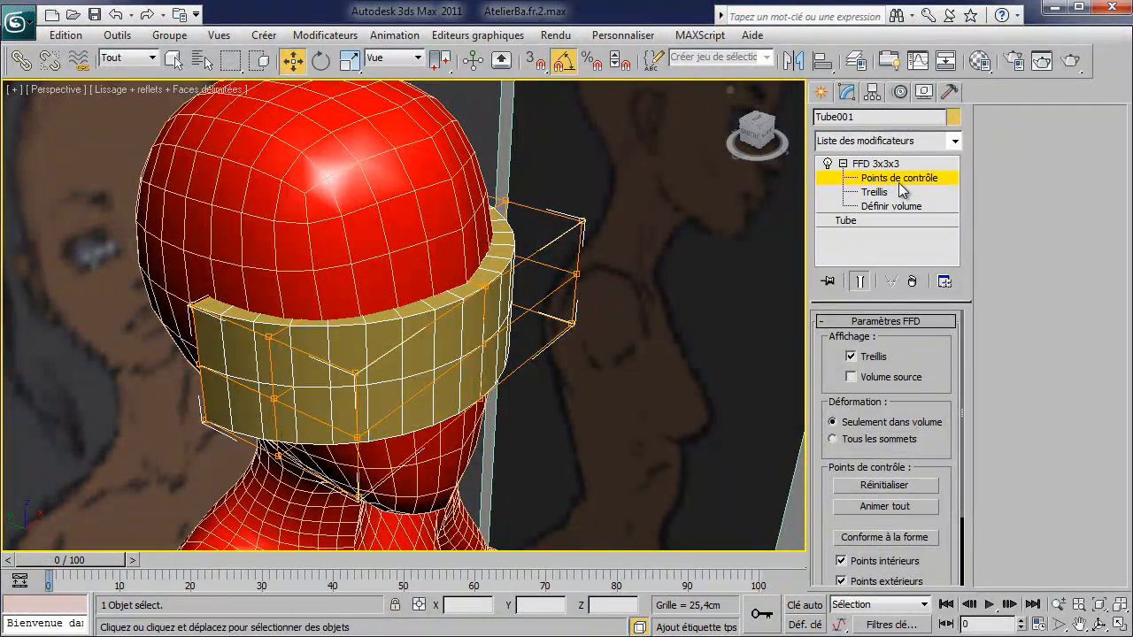
# Scale the control points at the tube's two rear ends inward along X so the ends hug the head.
pyautogui.keyDown('alt'); pyautogui.moveTo(612, 341); pyautogui.dragTo(510, 469, button='middle'); pyautogui.keyUp('alt')
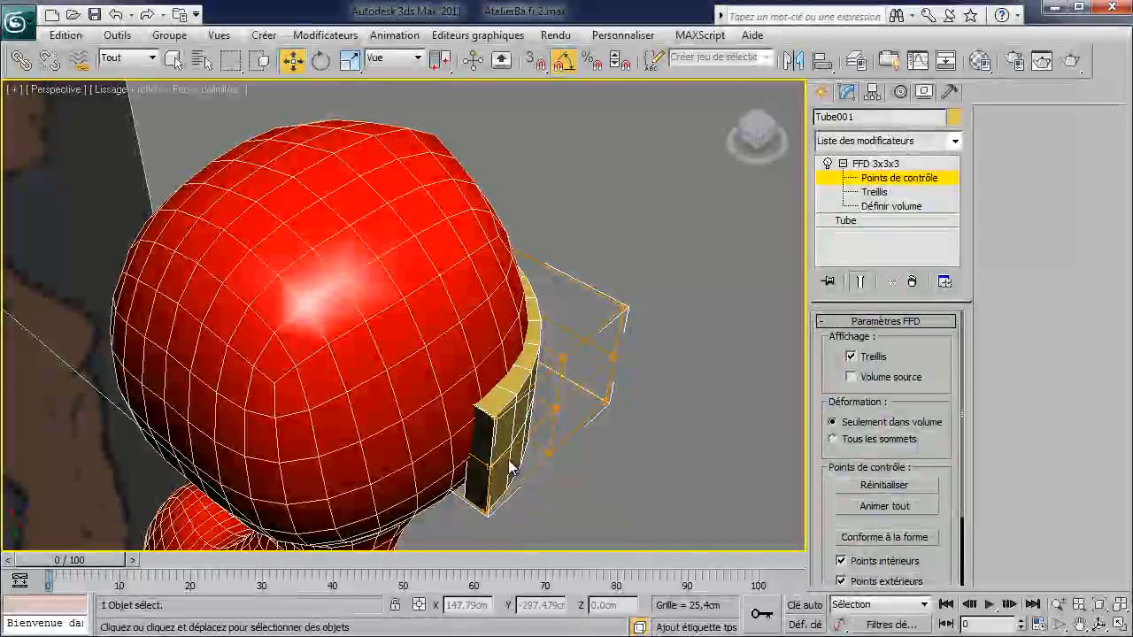
pyautogui.moveTo(435, 398); pyautogui.dragTo(438, 394)
pyautogui.keyDown('alt'); pyautogui.moveTo(438, 395); pyautogui.dragTo(700, 404, button='middle'); pyautogui.keyUp('alt')
pyautogui.keyDown('alt'); pyautogui.moveTo(541, 511); pyautogui.dragTo(438, 442, button='middle'); pyautogui.keyUp('alt')
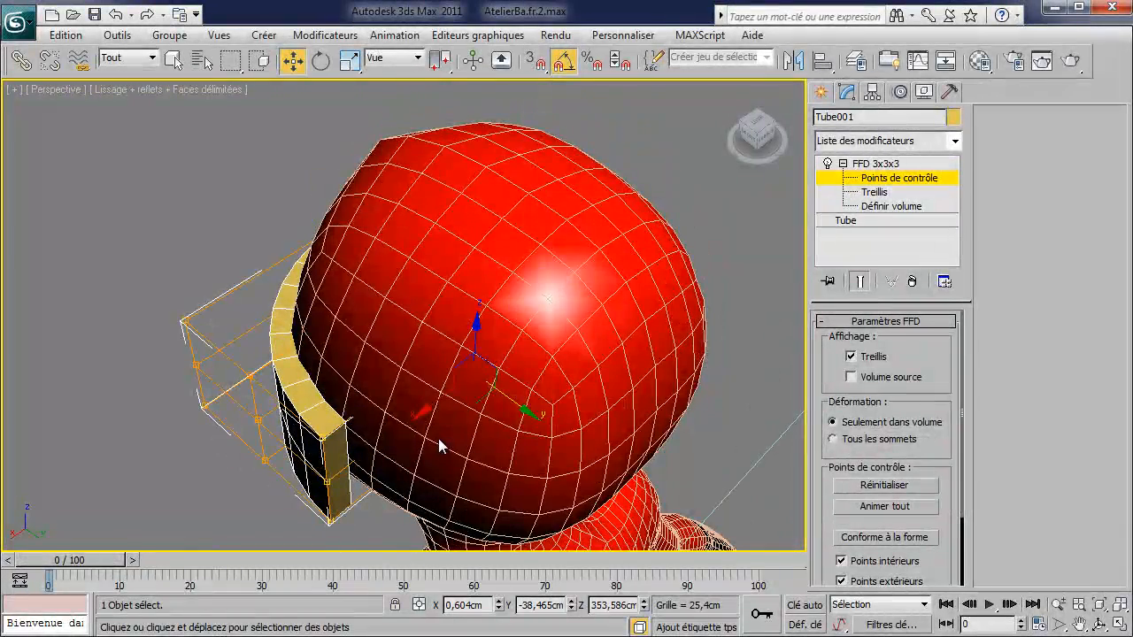
pyautogui.press('F3')
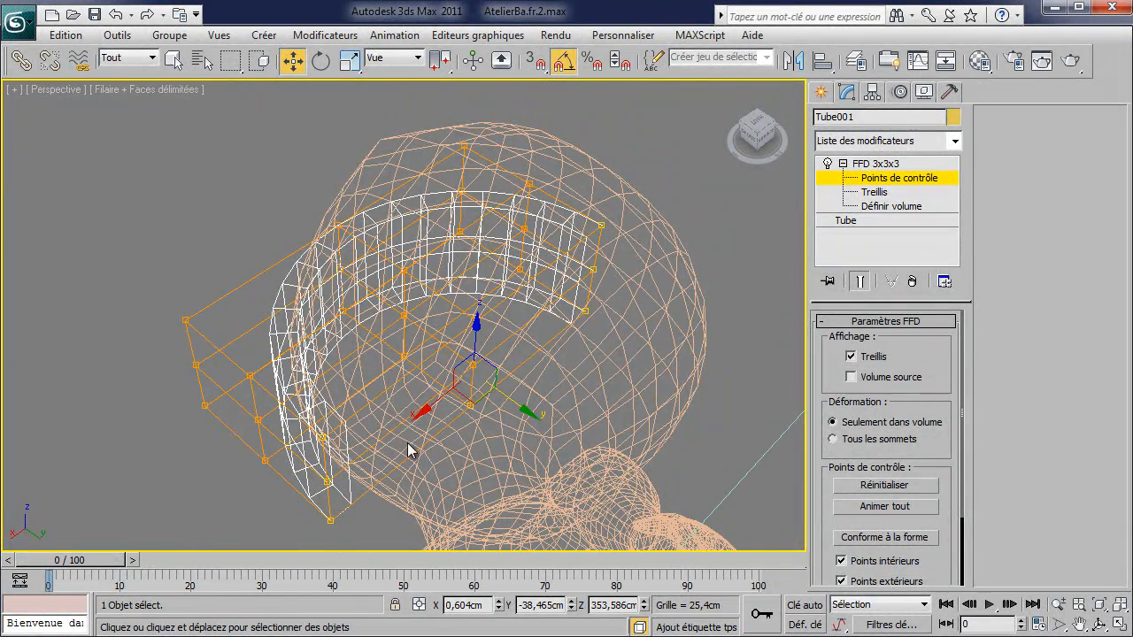
pyautogui.press('r')
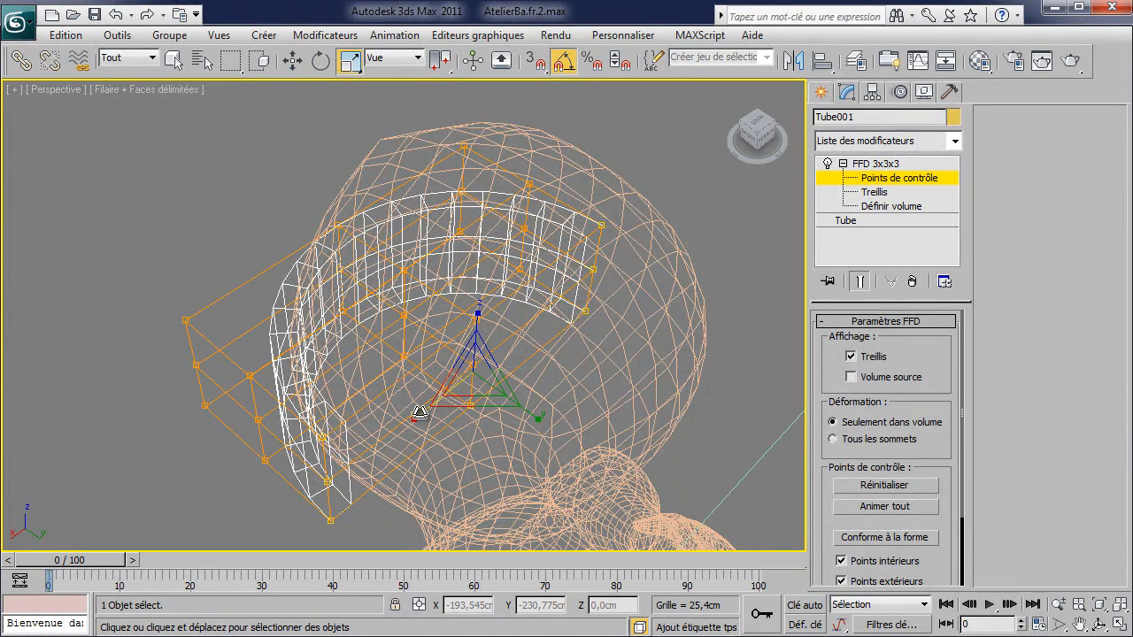
pyautogui.press('F3')
pyautogui.moveTo(418, 416); pyautogui.dragTo(427, 410)
pyautogui.keyDown('alt'); pyautogui.moveTo(524, 382); pyautogui.dragTo(428, 366, button='middle'); pyautogui.keyUp('alt')
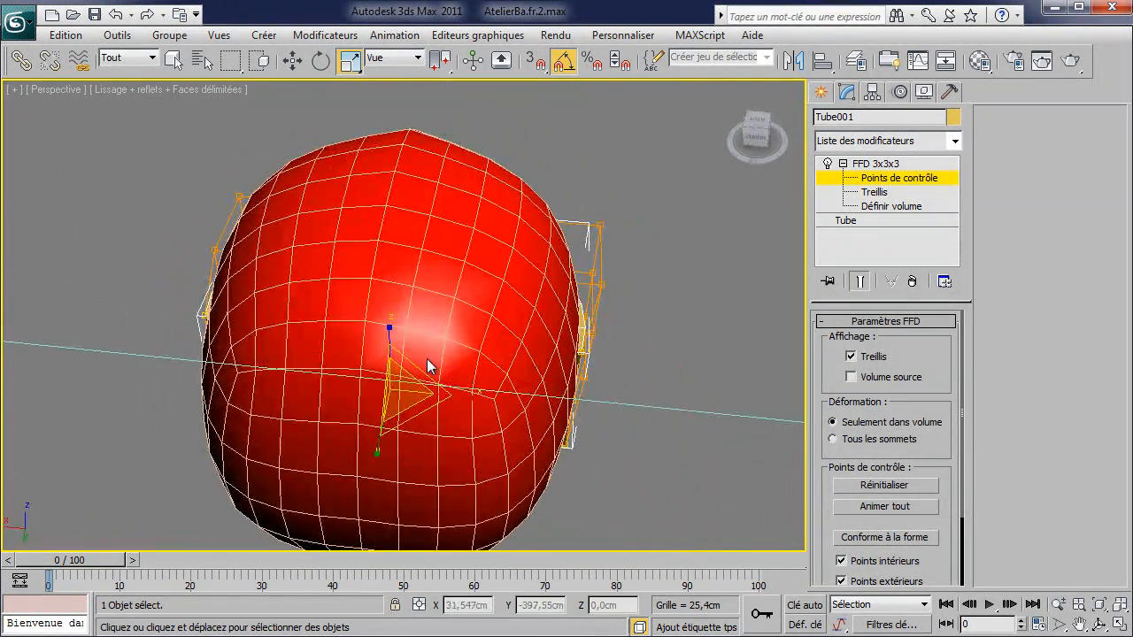
# Leave control point editing and centre the tube on the head by moving it to an X position of -0,024 cm.
pyautogui.click(875, 164)
pyautogui.press('w')
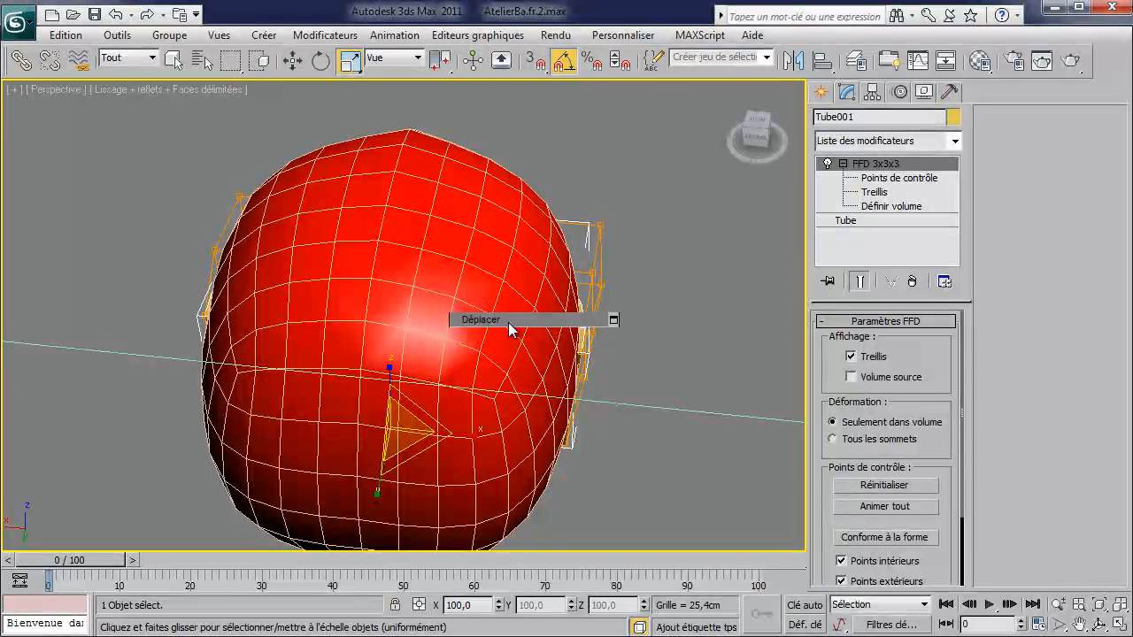
pyautogui.press('w')
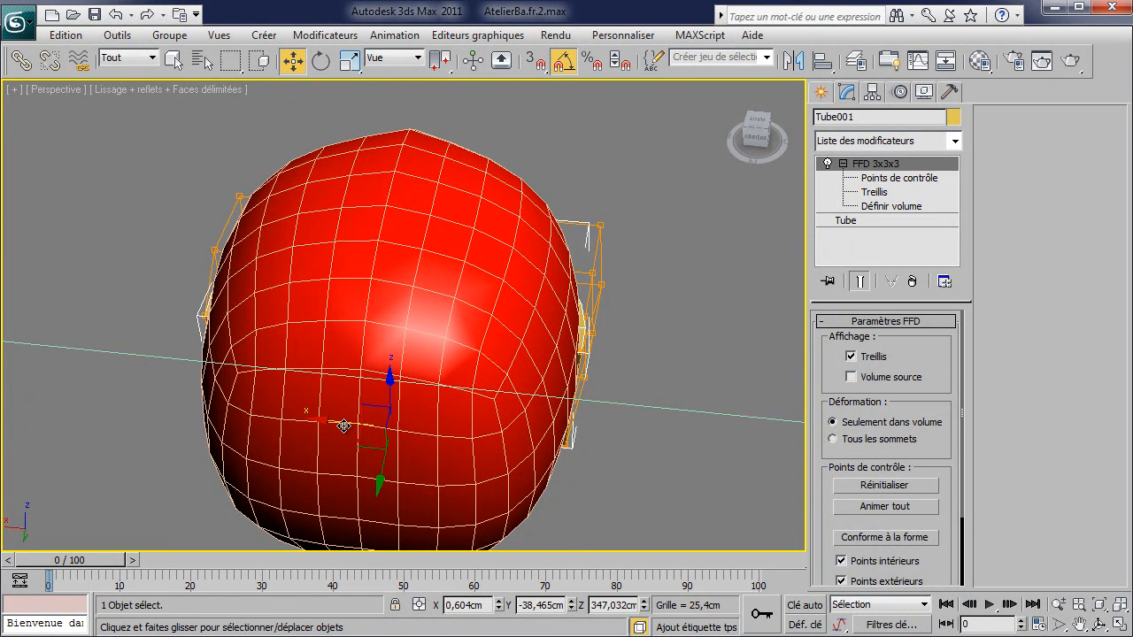
pyautogui.keyDown('alt'); pyautogui.moveTo(343, 425); pyautogui.dragTo(346, 426, button='middle'); pyautogui.keyUp('alt')
pyautogui.moveTo(346, 425); pyautogui.dragTo(349, 426)
pyautogui.keyDown('alt'); pyautogui.moveTo(349, 427); pyautogui.dragTo(433, 387, button='middle'); pyautogui.keyUp('alt')
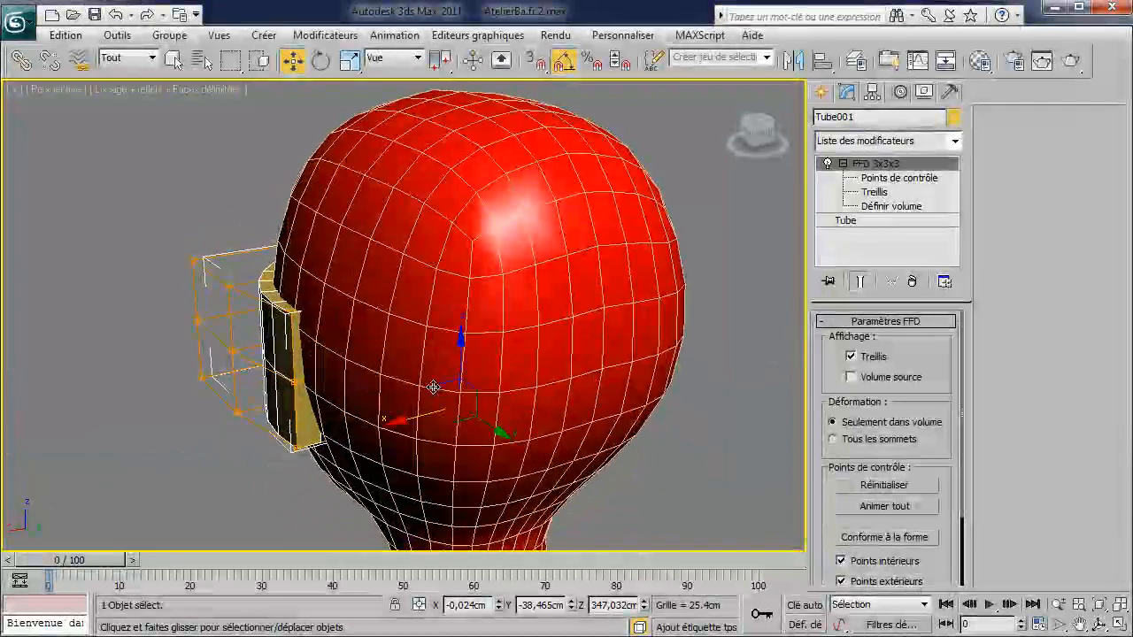
# Scale the lower control points at the tube's rear ends to 91% along X.
pyautogui.click(890, 178)
pyautogui.moveTo(284, 430); pyautogui.dragTo(317, 462)
pyautogui.keyDown('alt'); pyautogui.moveTo(329, 472); pyautogui.dragTo(525, 464, button='middle'); pyautogui.keyUp('alt')
pyautogui.moveTo(536, 470); pyautogui.dragTo(509, 448)
pyautogui.click(346, 66)
pyautogui.moveTo(422, 430); pyautogui.dragTo(416, 427)
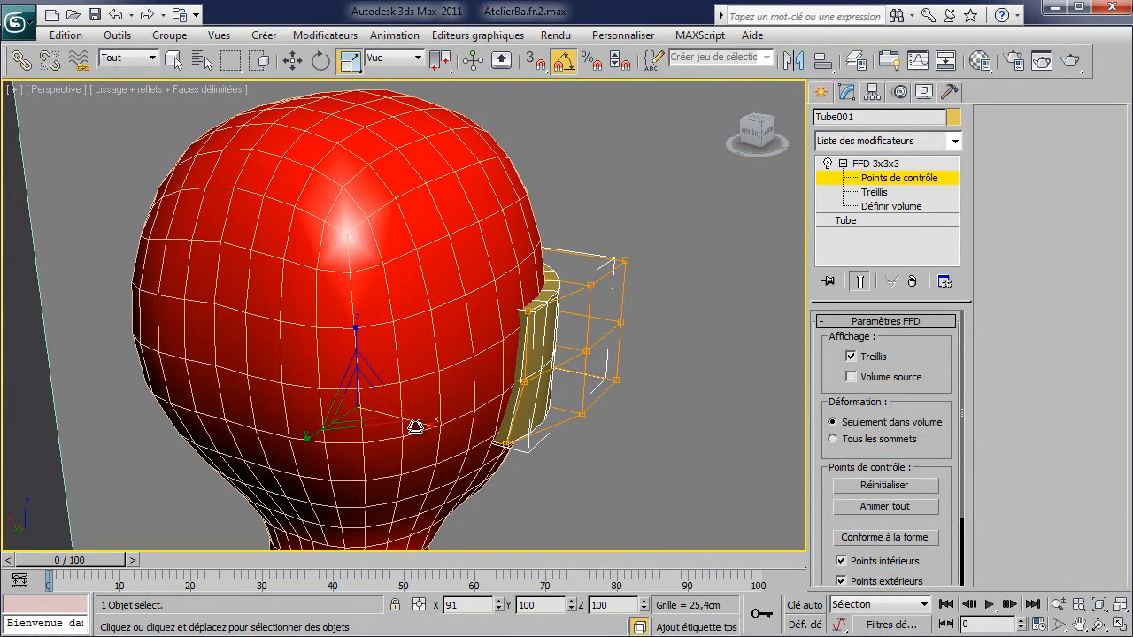
# Scale the rear columns of control points down vertically to taper both ends of the visor.
pyautogui.keyDown('alt'); pyautogui.moveTo(413, 425); pyautogui.dragTo(552, 387, button='middle'); pyautogui.keyUp('alt')
pyautogui.moveTo(252, 220); pyautogui.dragTo(362, 488)
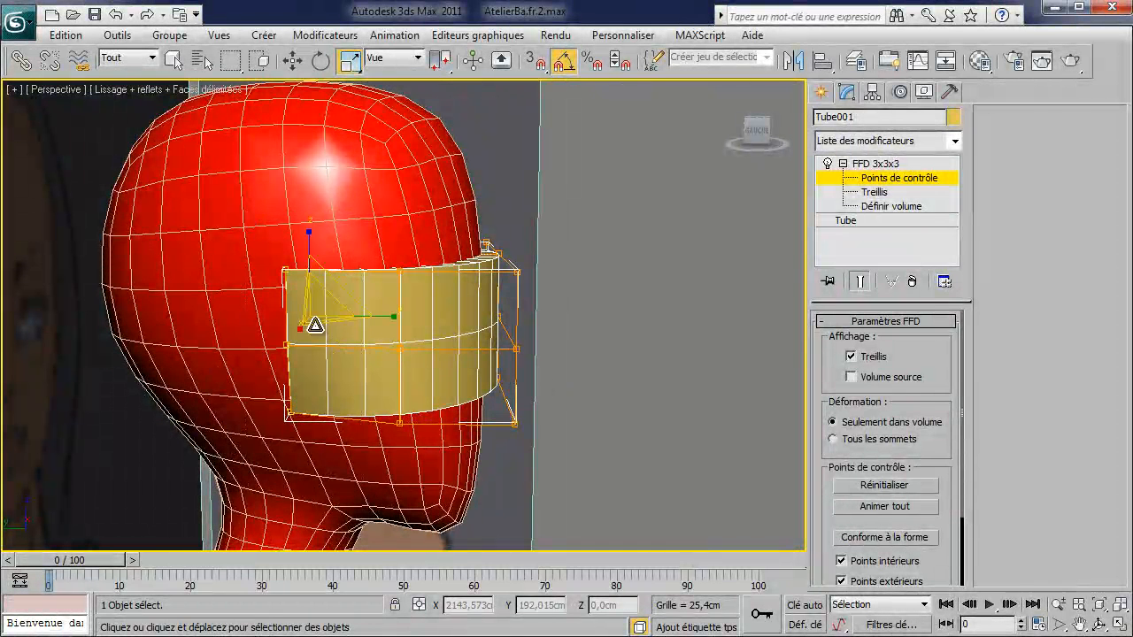
pyautogui.moveTo(309, 239); pyautogui.dragTo(315, 276)
pyautogui.keyDown('alt'); pyautogui.moveTo(431, 286); pyautogui.dragTo(435, 280, button='middle'); pyautogui.keyUp('alt')
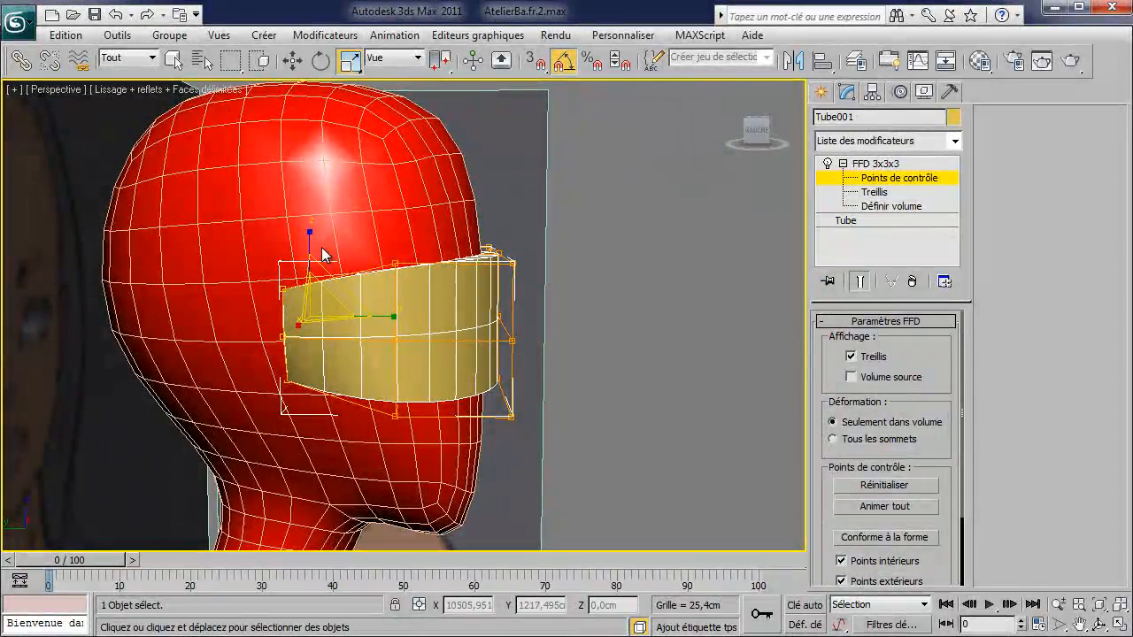
pyautogui.moveTo(313, 242); pyautogui.dragTo(319, 267)
pyautogui.keyDown('alt'); pyautogui.moveTo(319, 268); pyautogui.dragTo(389, 293, button='middle'); pyautogui.keyUp('alt')
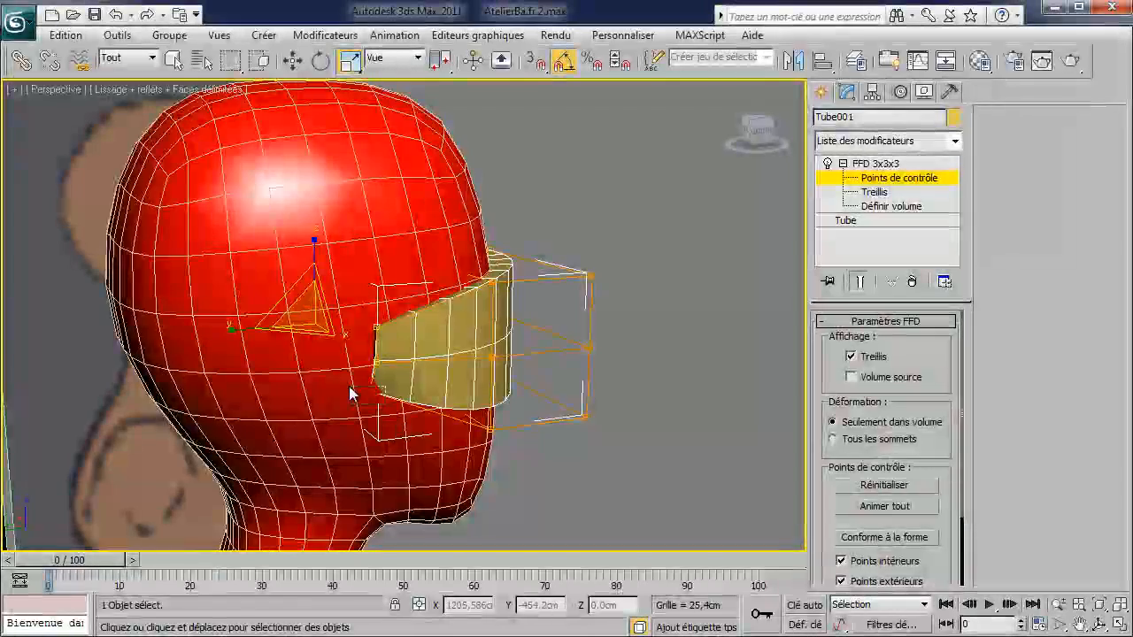
# Select the front and middle columns of control points and move them slightly down along Z.
pyautogui.keyDown('alt'); pyautogui.moveTo(346, 384); pyautogui.dragTo(491, 427, button='middle'); pyautogui.keyUp('alt')
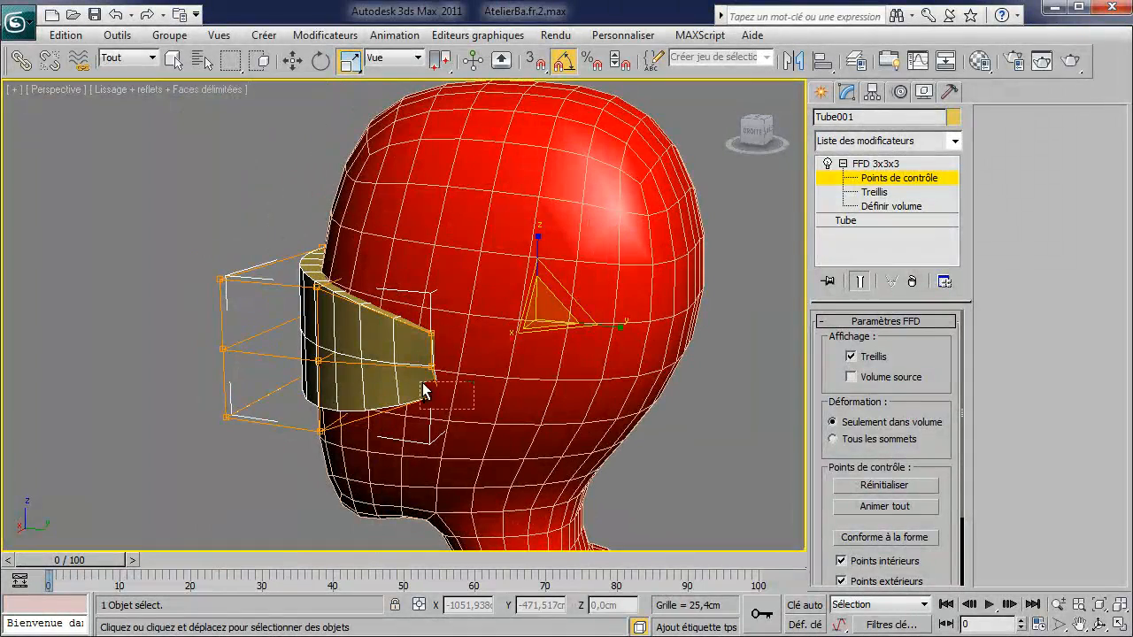
pyautogui.moveTo(423, 391); pyautogui.dragTo(440, 400)
pyautogui.keyDown('alt'); pyautogui.moveTo(468, 374); pyautogui.dragTo(536, 413, button='middle'); pyautogui.keyUp('alt')
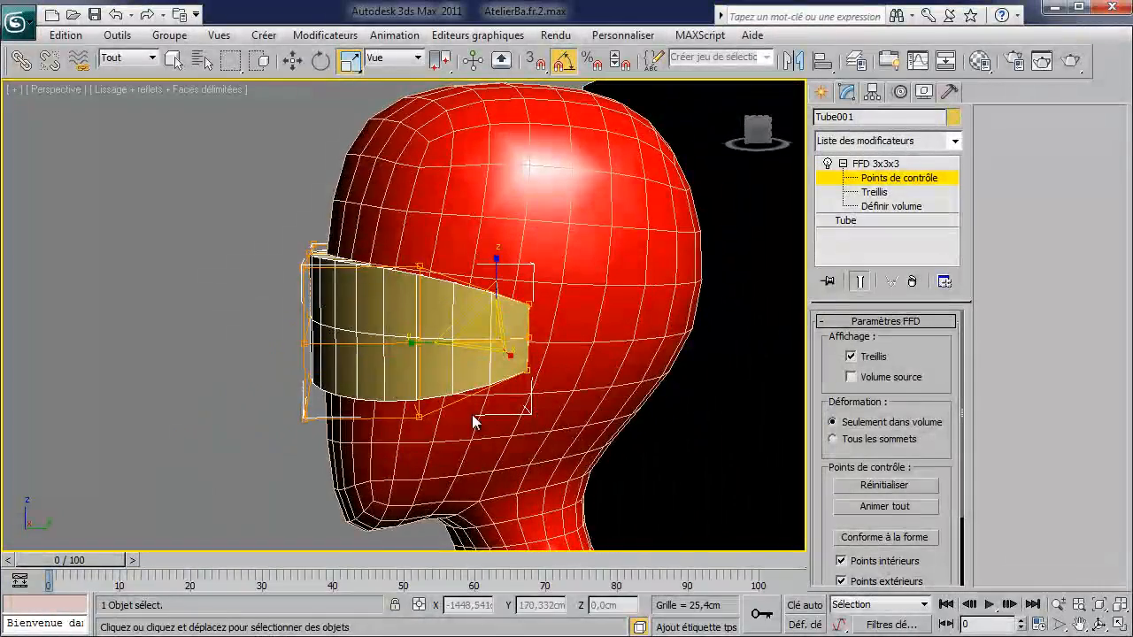
pyautogui.keyDown('alt'); pyautogui.moveTo(433, 453); pyautogui.dragTo(423, 448, button='middle'); pyautogui.keyUp('alt')
pyautogui.moveTo(224, 175); pyautogui.dragTo(442, 478)
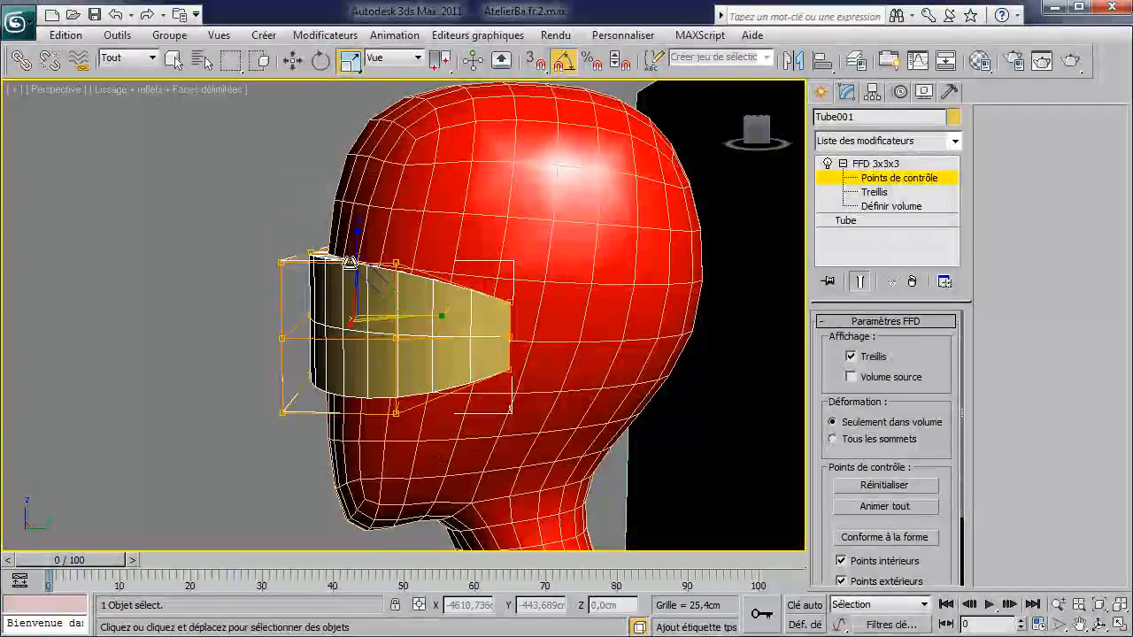
pyautogui.press('w')
pyautogui.moveTo(360, 262); pyautogui.dragTo(358, 279)
# Raise the visor's lower side control points and scale them to 95% along X.
pyautogui.keyDown('alt'); pyautogui.moveTo(428, 281); pyautogui.dragTo(593, 276, button='middle'); pyautogui.keyUp('alt')
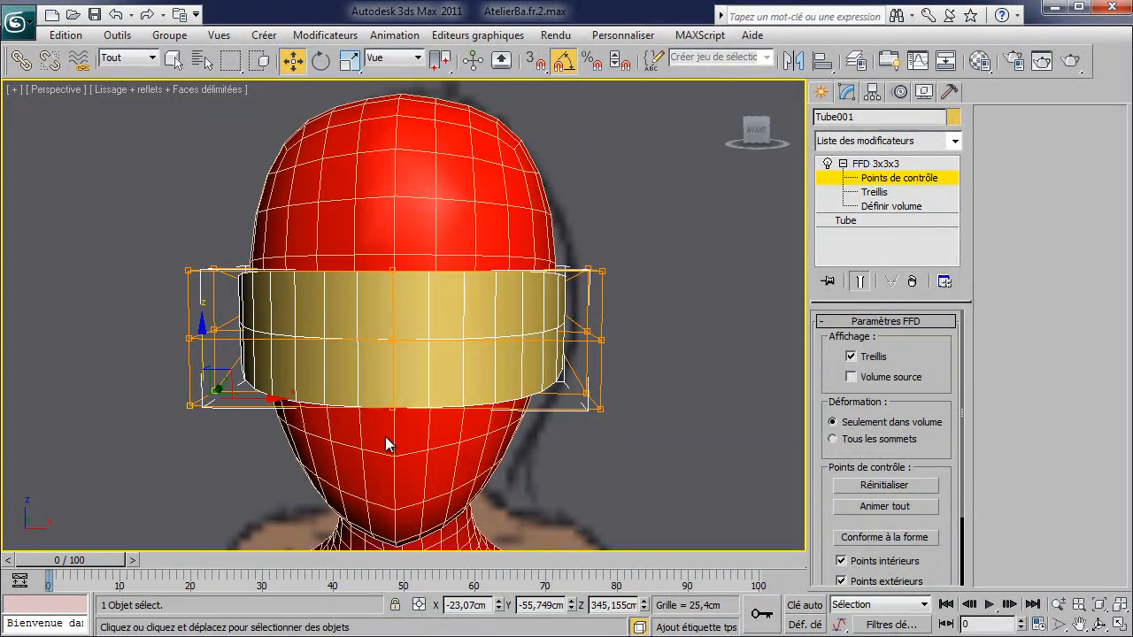
pyautogui.moveTo(395, 334); pyautogui.dragTo(416, 305)
pyautogui.click(350, 60)
pyautogui.moveTo(475, 365); pyautogui.dragTo(472, 366)
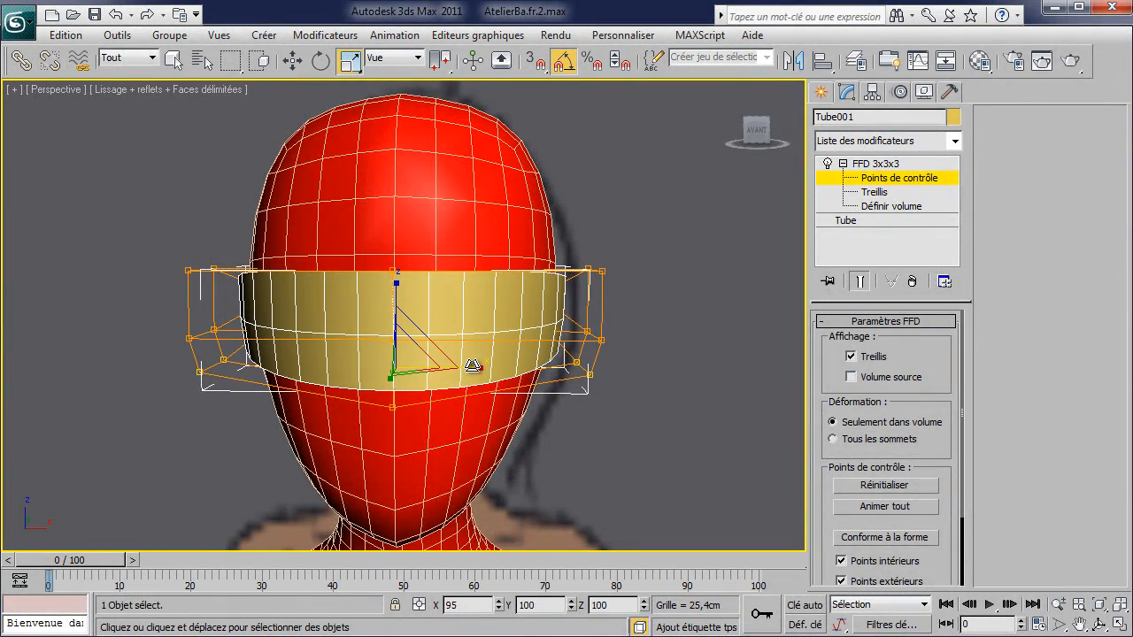
# Move the upper centre control point at the visor's front back toward the head, to a Y position of about -60,129 cm.
pyautogui.keyDown('alt'); pyautogui.moveTo(475, 367); pyautogui.dragTo(559, 295, button='middle'); pyautogui.keyUp('alt')
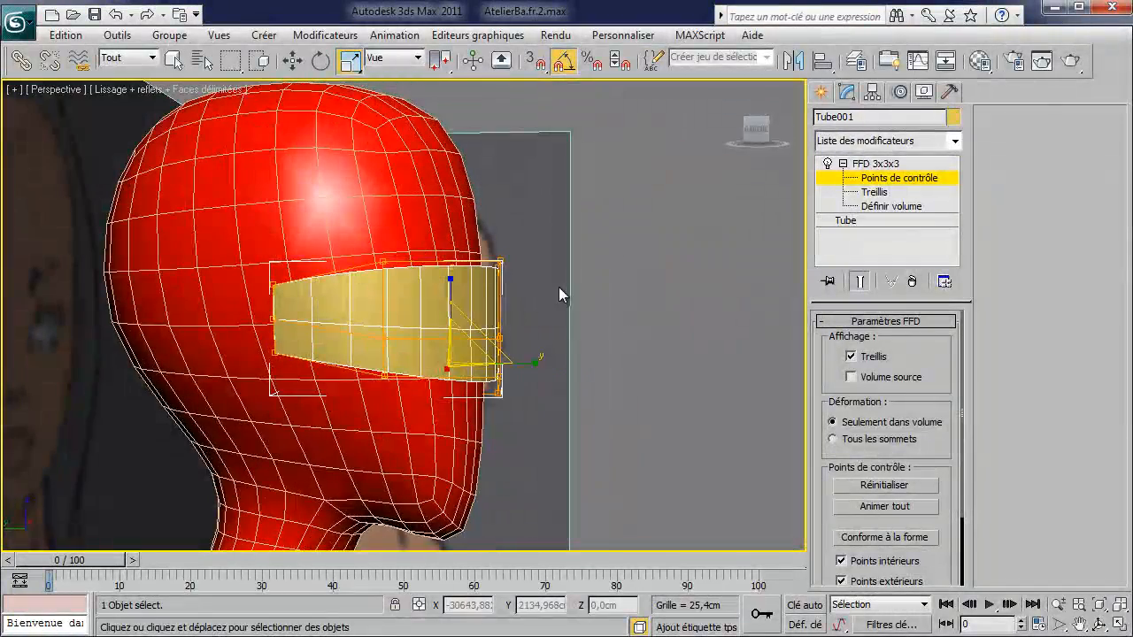
pyautogui.moveTo(469, 237); pyautogui.dragTo(468, 237)
pyautogui.keyDown('alt'); pyautogui.moveTo(470, 241); pyautogui.dragTo(501, 303, button='middle'); pyautogui.keyUp('alt')
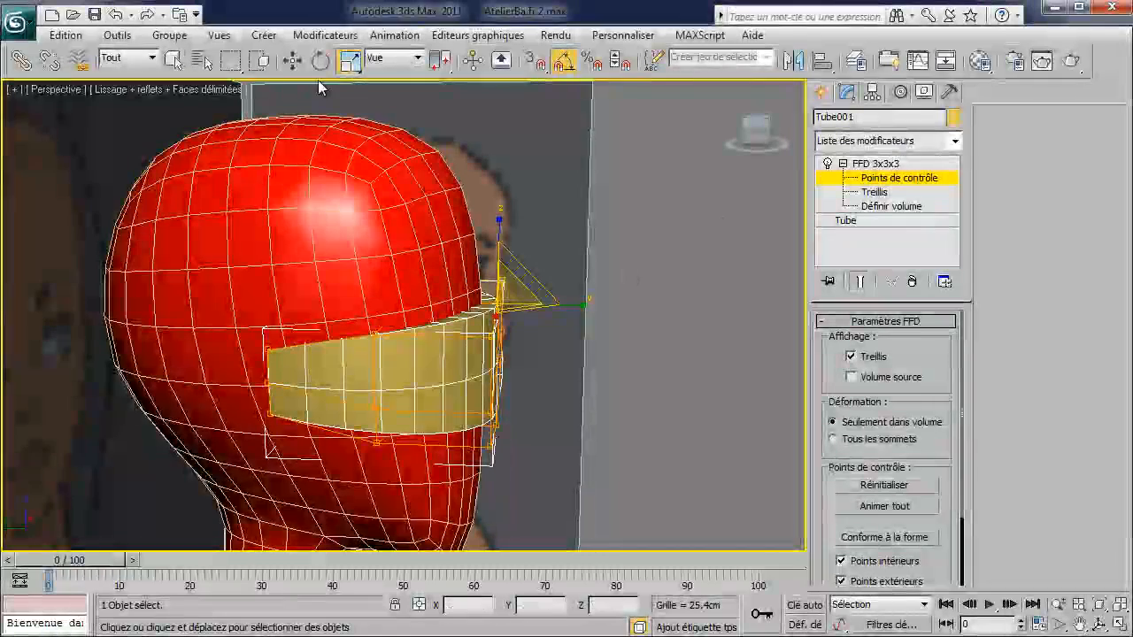
pyautogui.click(292, 62)
pyautogui.keyDown('alt'); pyautogui.moveTo(387, 236); pyautogui.dragTo(383, 263, button='middle'); pyautogui.keyUp('alt')
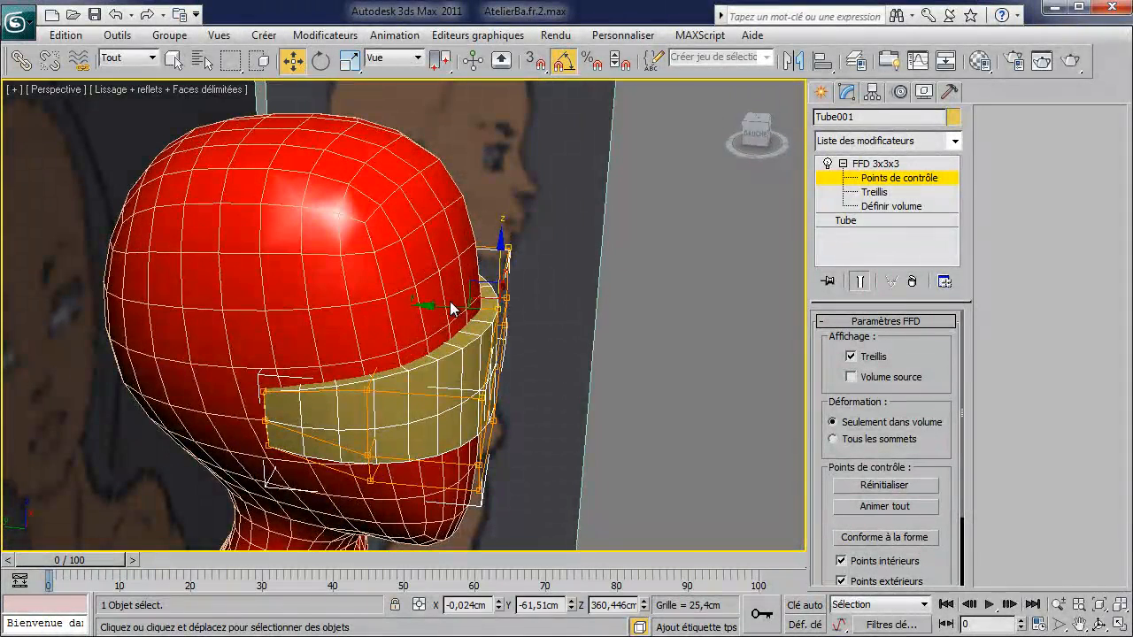
pyautogui.moveTo(451, 308); pyautogui.dragTo(445, 311)
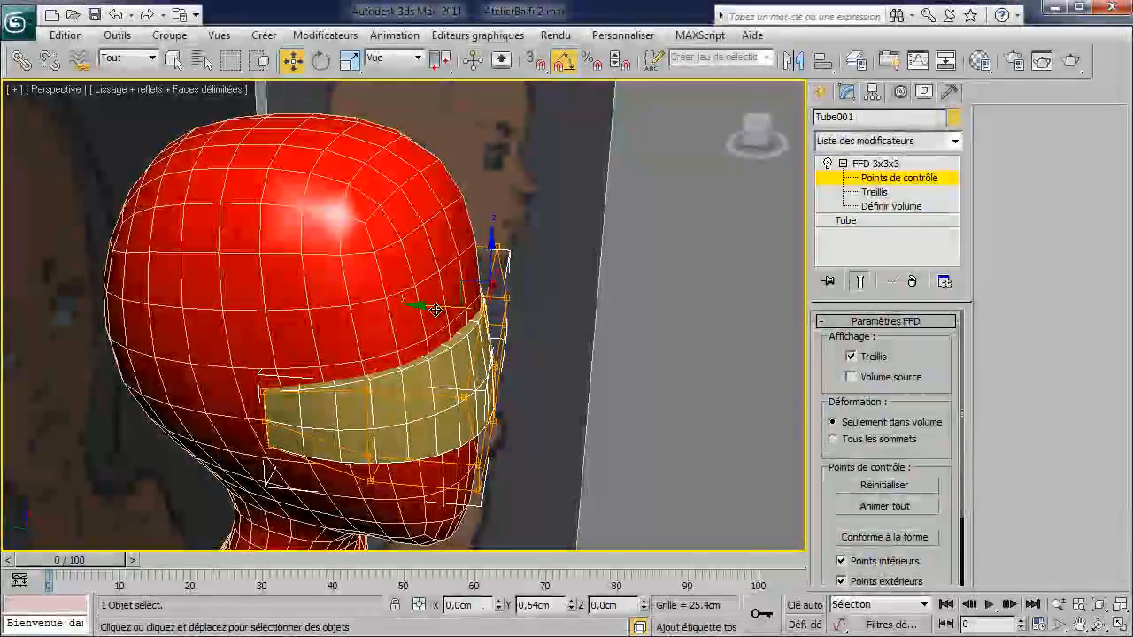
pyautogui.moveTo(443, 308); pyautogui.dragTo(438, 309)
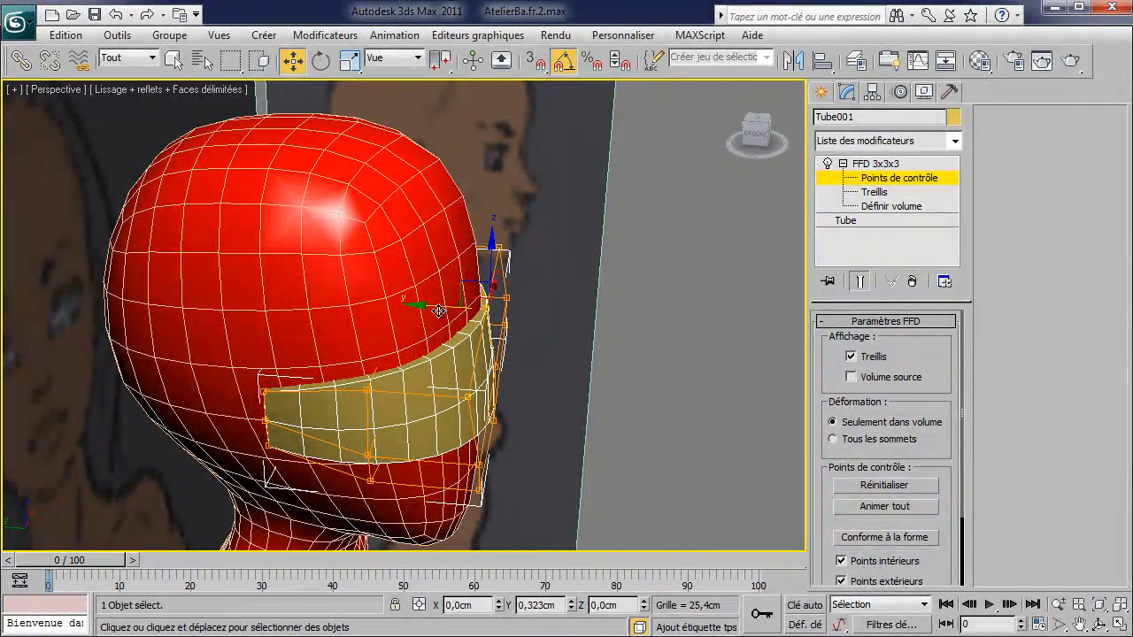
pyautogui.keyDown('alt'); pyautogui.moveTo(512, 351); pyautogui.dragTo(526, 303, button='middle'); pyautogui.keyUp('alt')
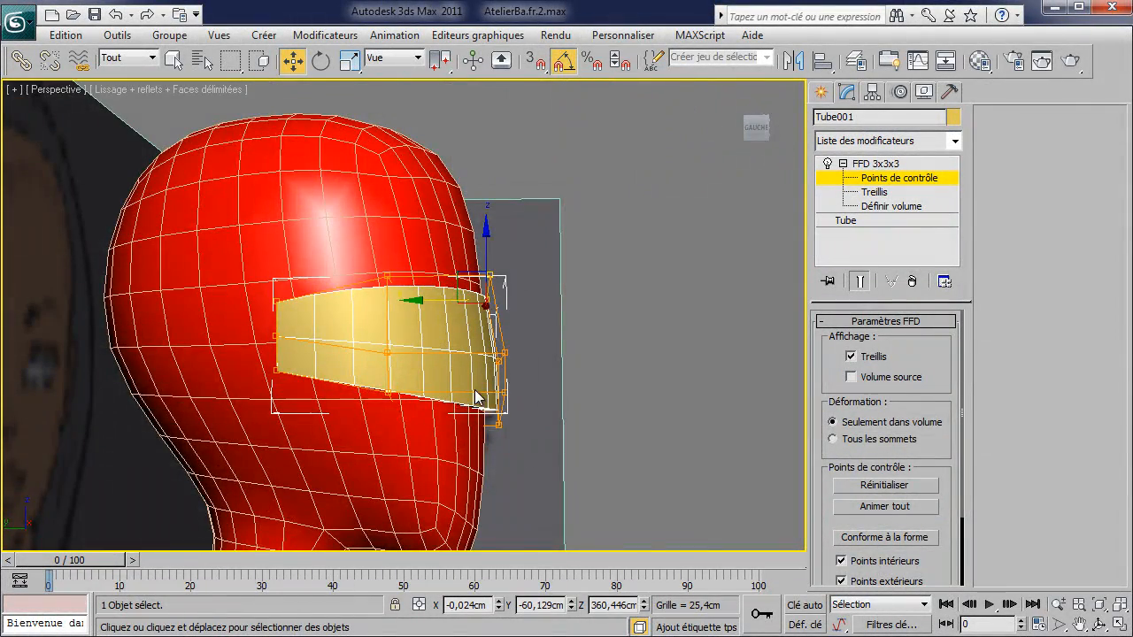
# Move the lower centre control point at the visor's front back toward the face, to a Y position of about -60,471 cm.
pyautogui.keyDown('alt'); pyautogui.moveTo(474, 390); pyautogui.dragTo(478, 415, button='middle'); pyautogui.keyUp('alt')
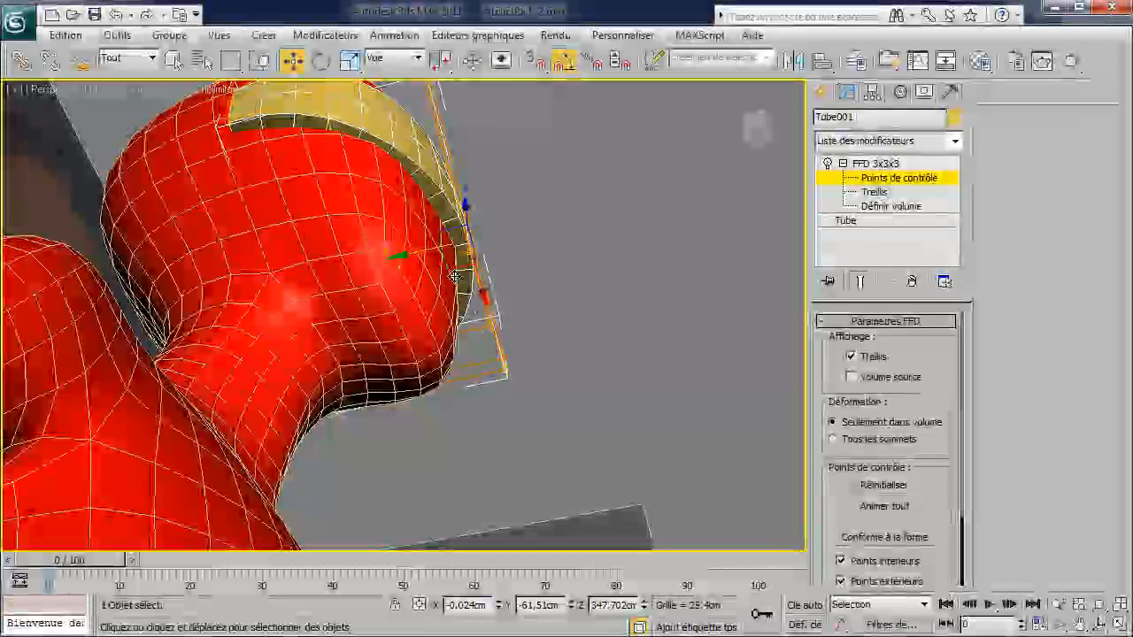
pyautogui.moveTo(426, 252); pyautogui.dragTo(421, 259)
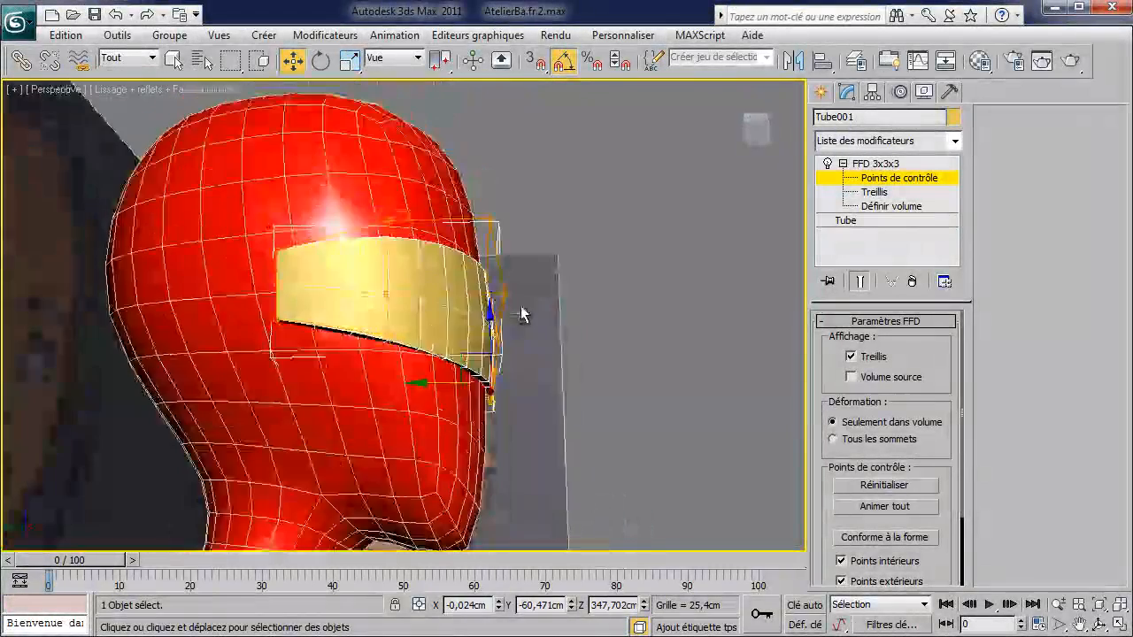
pyautogui.keyDown('alt'); pyautogui.moveTo(523, 313); pyautogui.dragTo(404, 309, button='middle'); pyautogui.keyUp('alt')
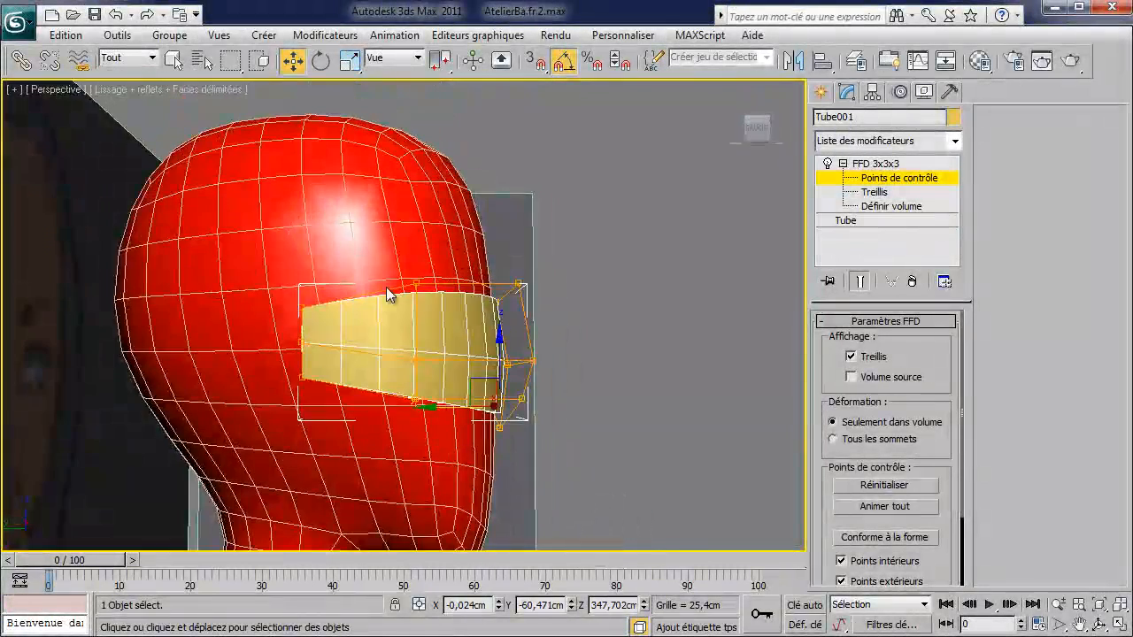
# Shift the visor's middle control points slightly back along Y and leave control point editing.
pyautogui.moveTo(452, 424); pyautogui.dragTo(450, 423)
pyautogui.keyDown('alt'); pyautogui.moveTo(449, 418); pyautogui.dragTo(448, 416, button='middle'); pyautogui.keyUp('alt')
pyautogui.moveTo(379, 363); pyautogui.dragTo(413, 369)
pyautogui.keyDown('alt'); pyautogui.moveTo(413, 369); pyautogui.dragTo(407, 310, button='middle'); pyautogui.keyUp('alt')
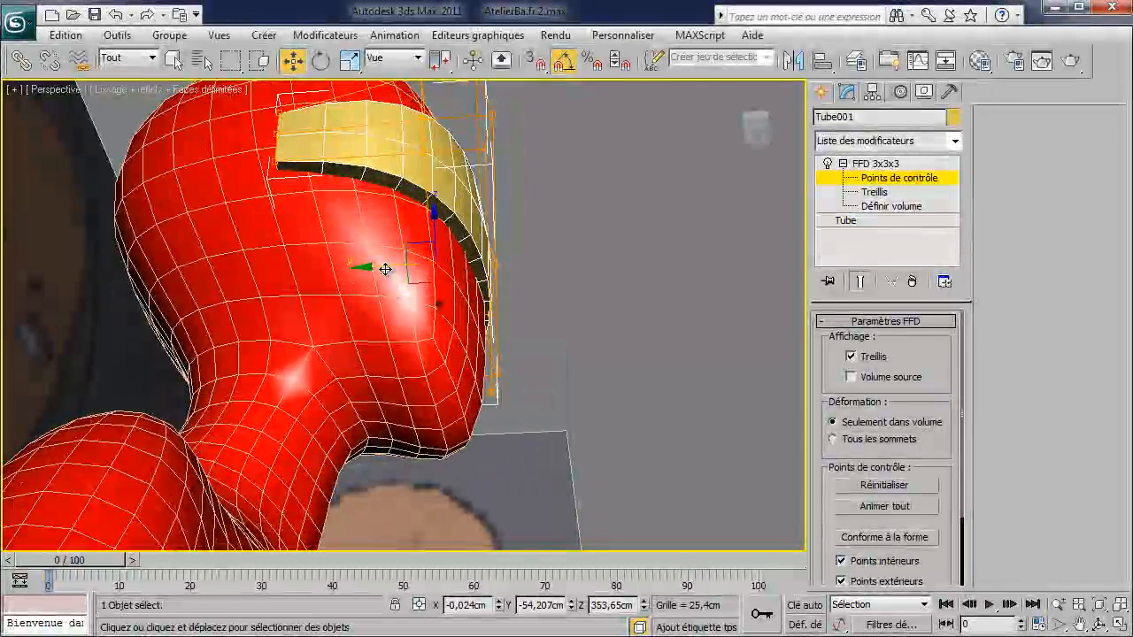
pyautogui.moveTo(385, 269); pyautogui.dragTo(378, 274)
pyautogui.keyDown('alt'); pyautogui.moveTo(377, 275); pyautogui.dragTo(416, 354, button='middle'); pyautogui.keyUp('alt')
pyautogui.click(881, 163)
pyautogui.moveTo(407, 248)
pyautogui.keyDown('alt'); pyautogui.mouseDown(button='middle')
pyautogui.moveTo(374, 227)
pyautogui.moveTo(397, 265)
pyautogui.mouseUp(button='middle'); pyautogui.keyUp('alt')
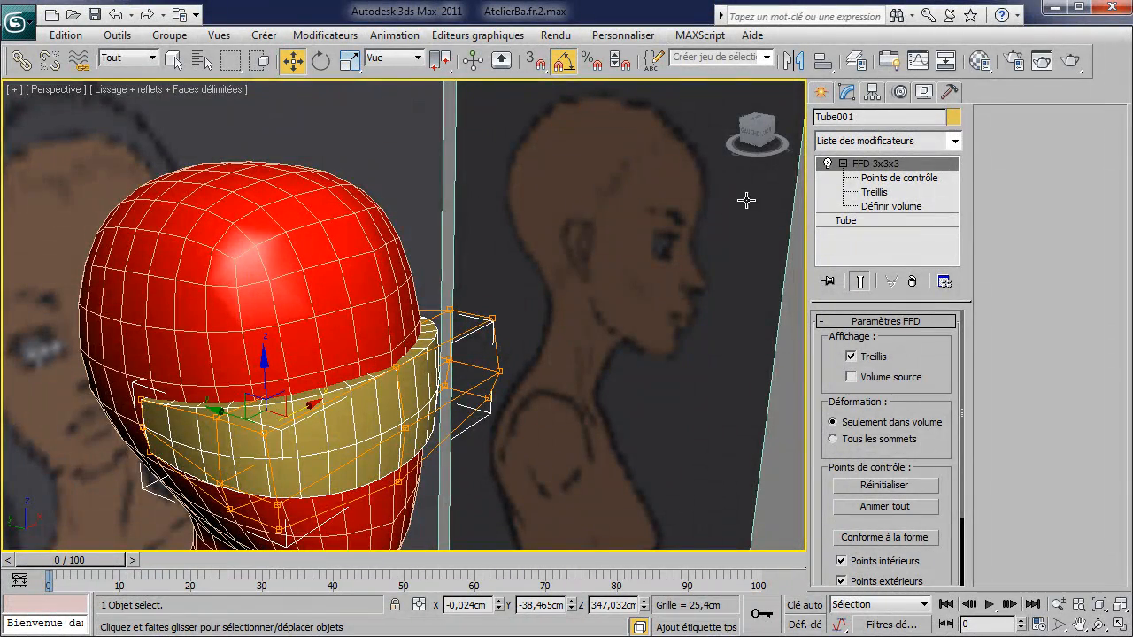
pyautogui.scroll(-5, 589, 319)
pyautogui.moveTo(581, 342); pyautogui.dragTo(462, 265, button='middle')
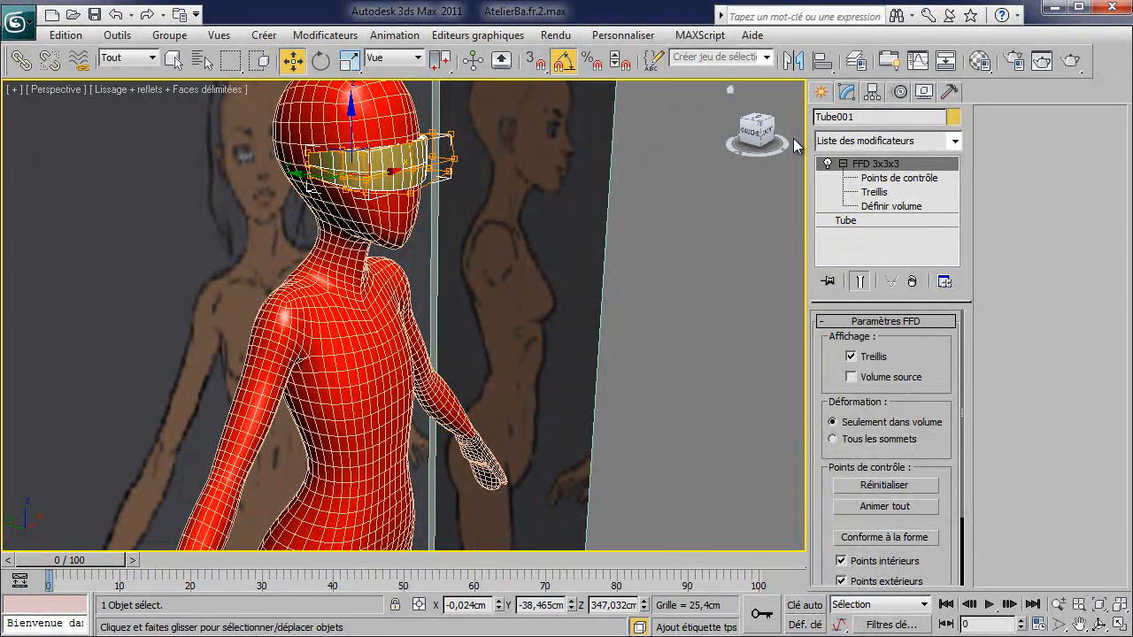
# Convert the visor with its FFD modifier to an editable polygon and deselect it.
pyautogui.rightClick(879, 168)
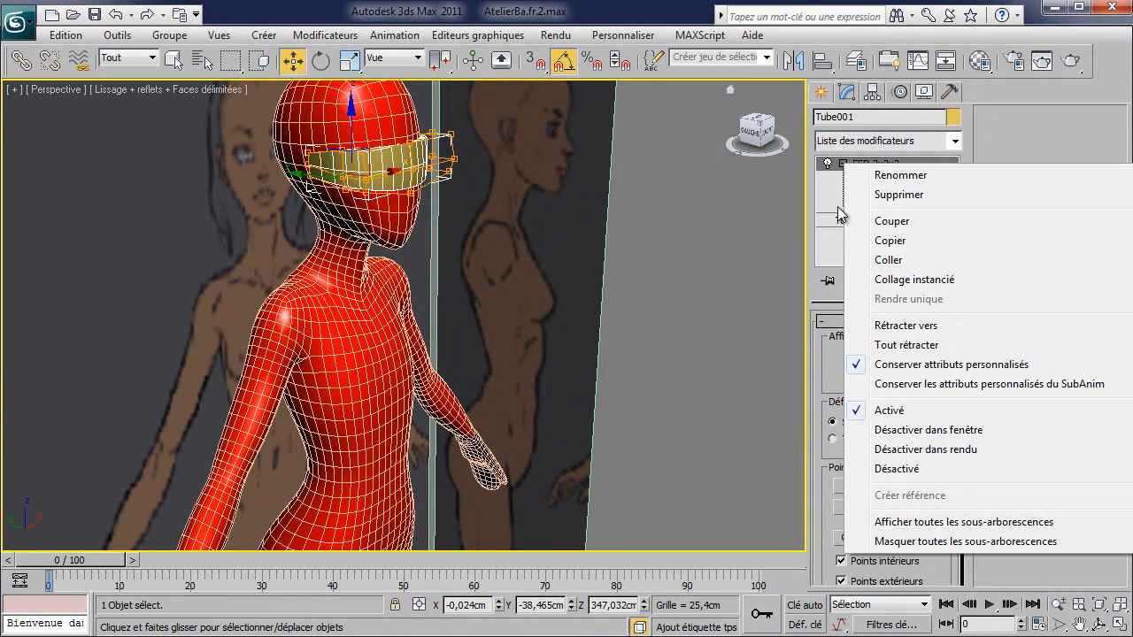
pyautogui.press('Escape')
pyautogui.press('q')
pyautogui.rightClick(586, 254)
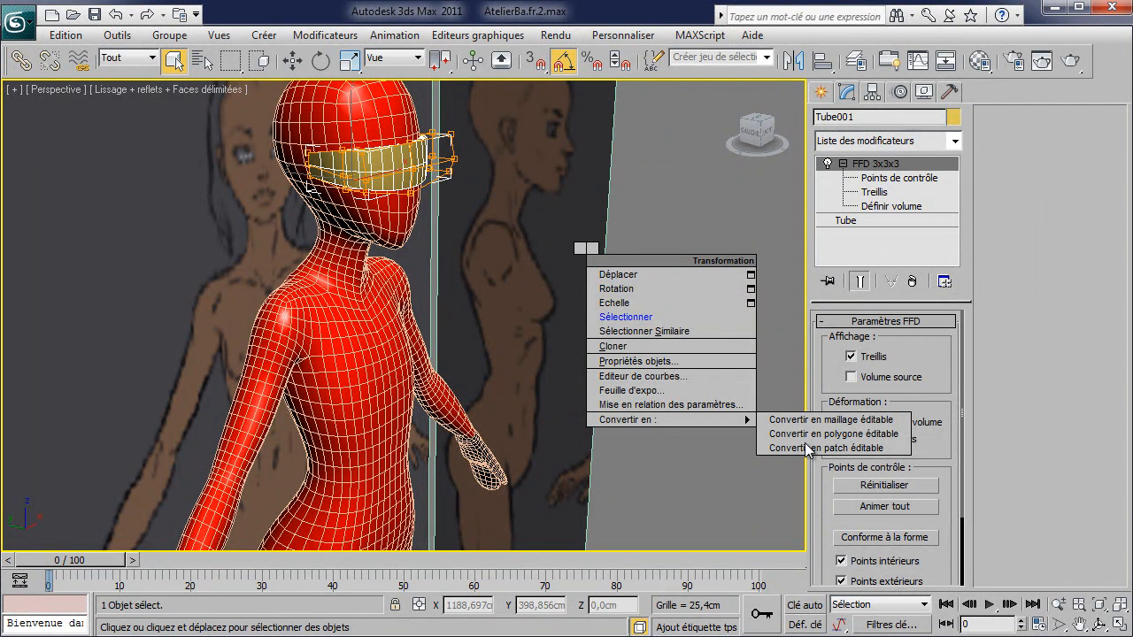
pyautogui.click(794, 433)
pyautogui.rightClick(619, 396)
pyautogui.moveTo(634, 261); pyautogui.dragTo(589, 279, button='middle')
pyautogui.scroll(-4, 588, 273)
pyautogui.rightClick(608, 154)
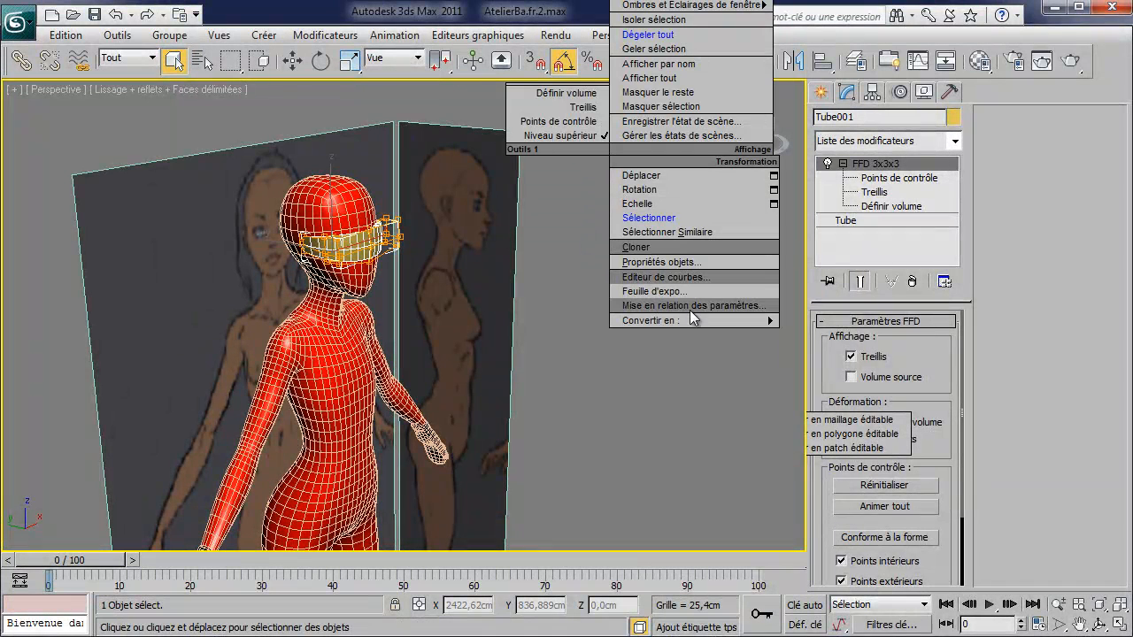
pyautogui.moveTo(700, 320)
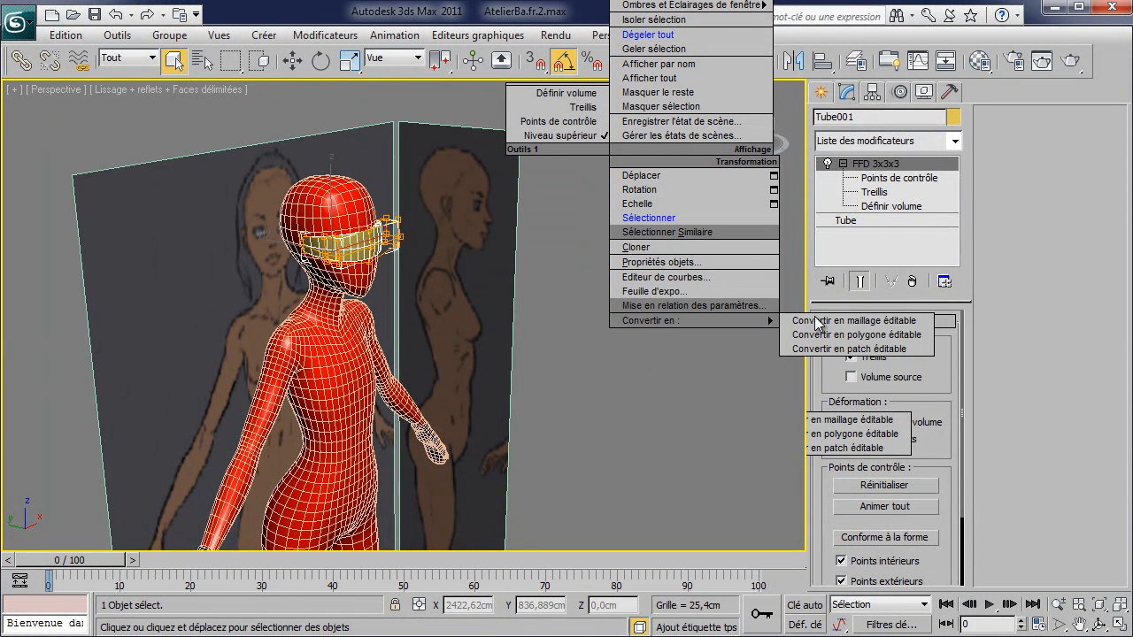
pyautogui.click(834, 335)
pyautogui.moveTo(580, 358); pyautogui.dragTo(584, 295, button='middle')
pyautogui.scroll(-3, 581, 327)
pyautogui.scroll(2, 581, 325)
pyautogui.click(674, 270)
pyautogui.keyDown('alt'); pyautogui.moveTo(673, 270); pyautogui.dragTo(528, 282, button='middle'); pyautogui.keyUp('alt')
pyautogui.click(823, 93)
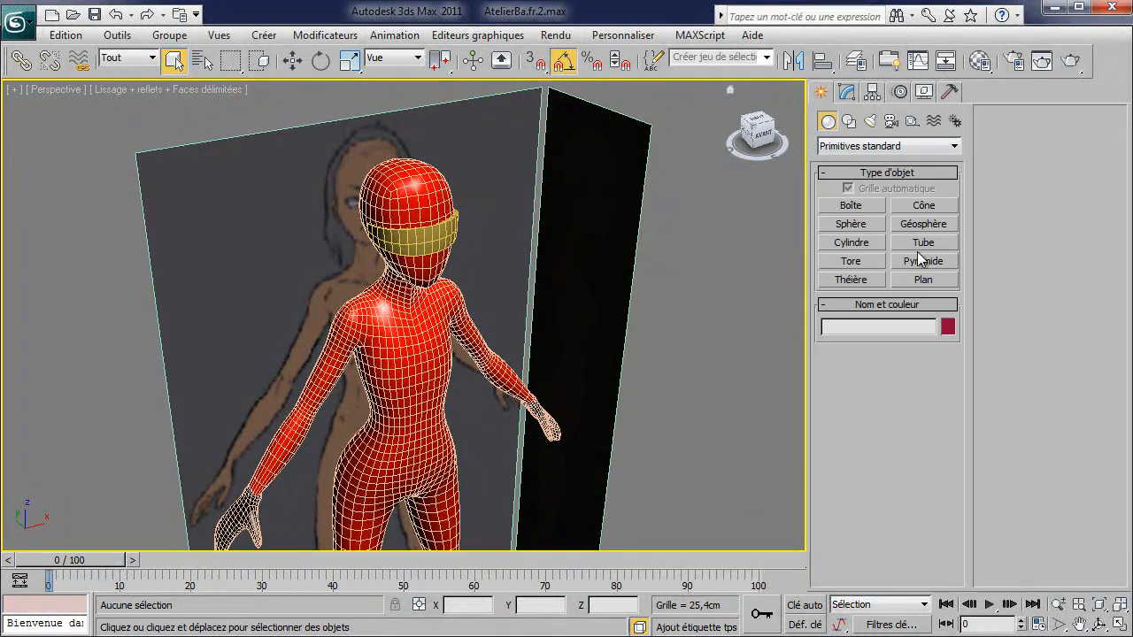
pyautogui.click(852, 243)
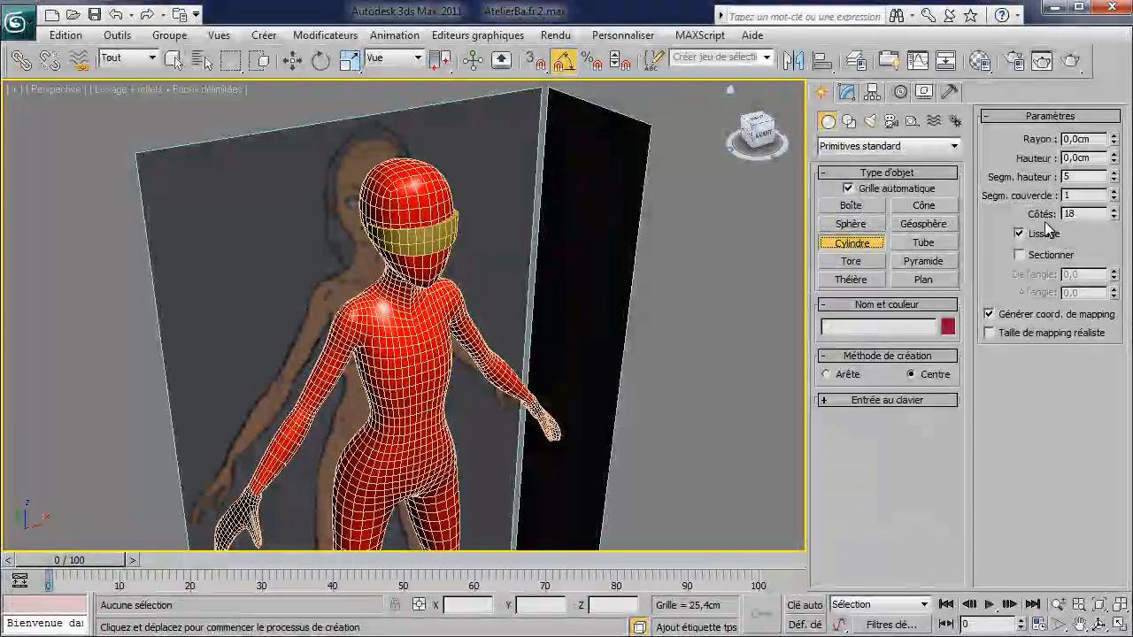
pyautogui.moveTo(511, 469); pyautogui.dragTo(541, 286, button='middle')
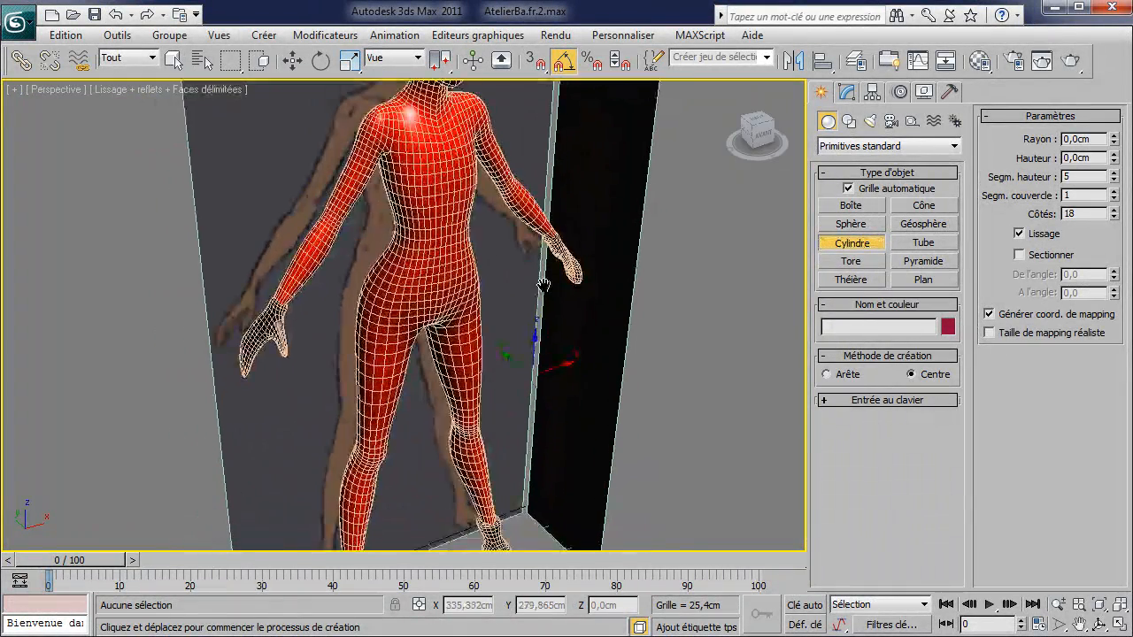
pyautogui.scroll(-3, 455, 381)
pyautogui.moveTo(455, 389); pyautogui.dragTo(440, 268, button='middle')
pyautogui.moveTo(406, 374); pyautogui.dragTo(375, 357)
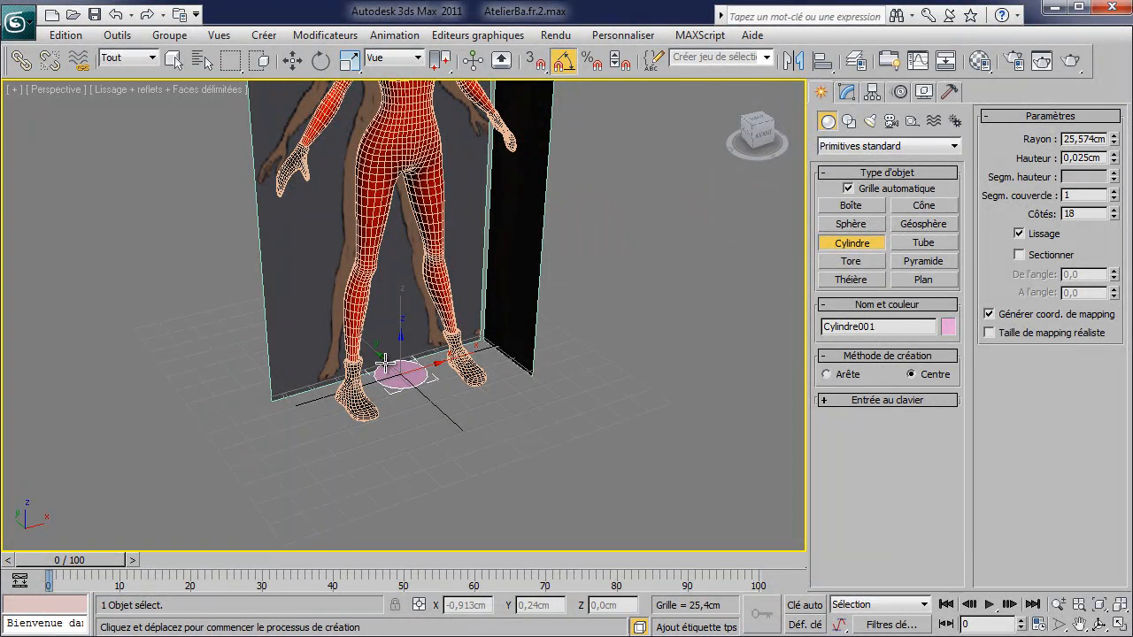
pyautogui.click(921, 244)
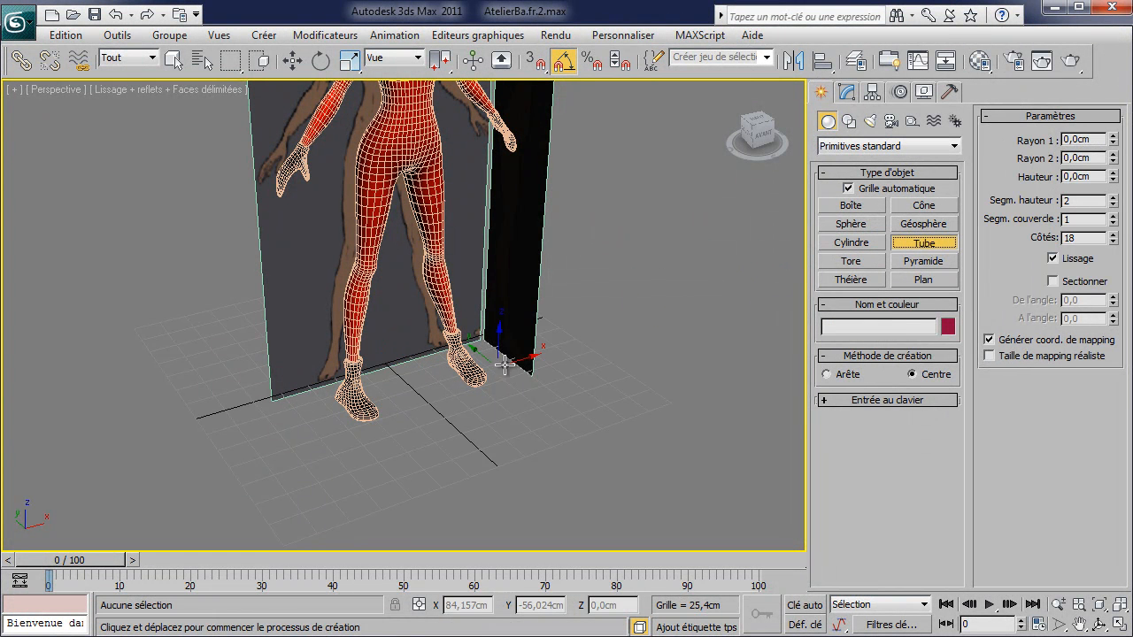
pyautogui.click(855, 243)
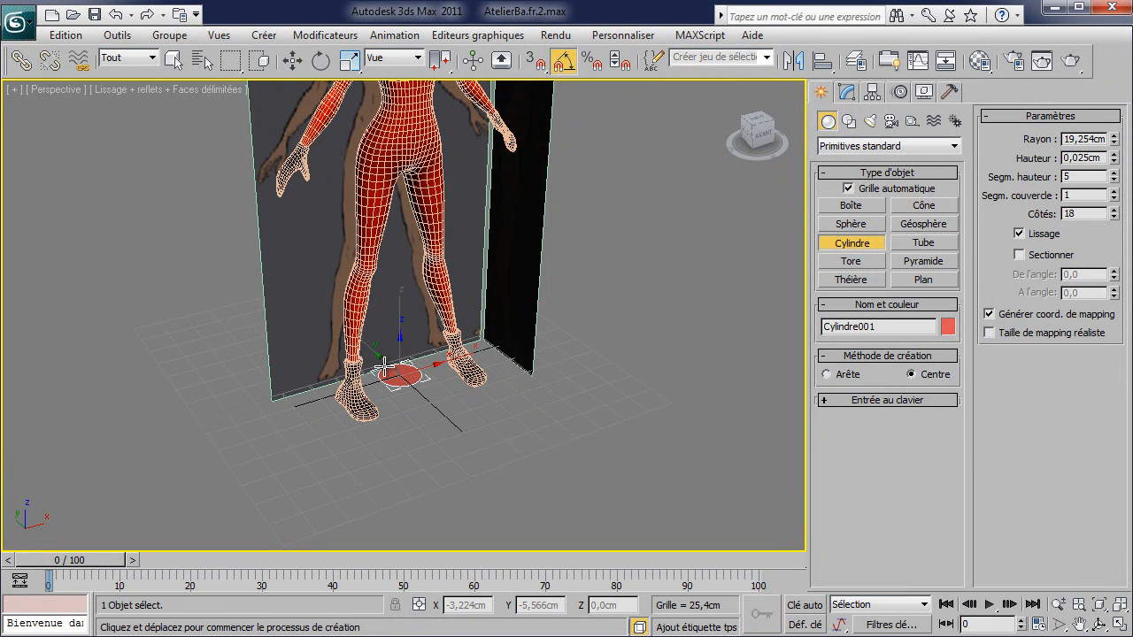
# Draw a tube on the ground between the feet with radii of about 42,073 cm and 31,241 cm and a height of about 8,864 cm.
pyautogui.click(912, 247)
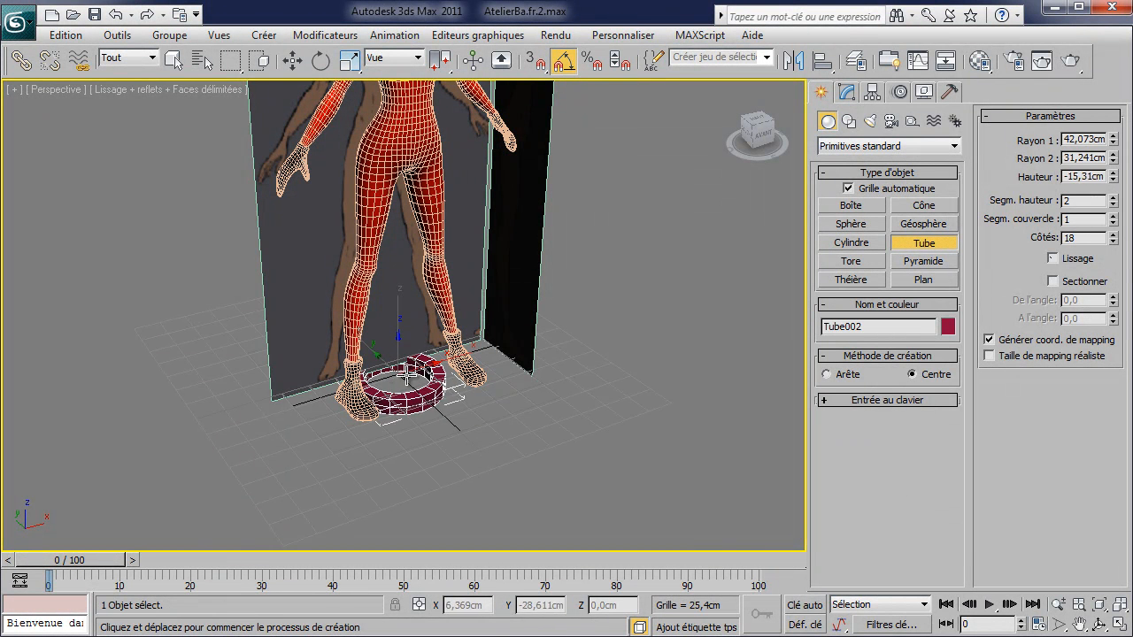
pyautogui.click(409, 348)
pyautogui.rightClick(407, 365)
pyautogui.moveTo(406, 379); pyautogui.dragTo(406, 483, button='middle')
pyautogui.click(431, 450)
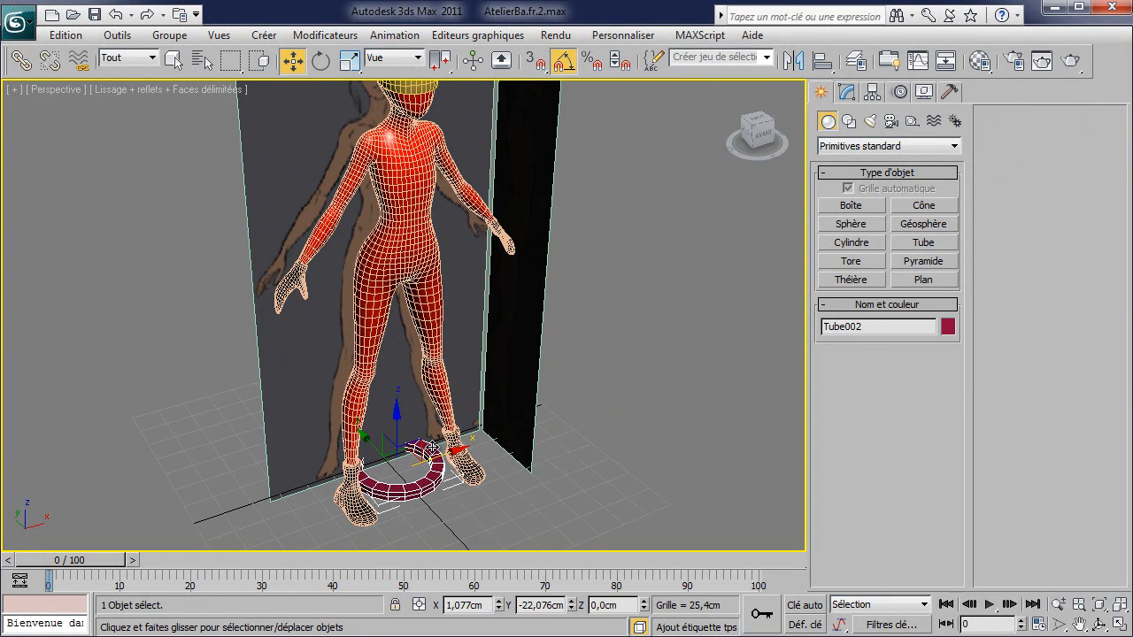
# Raise the tube to the waist and align its centre with the body's centre on X, Y and Z.
pyautogui.moveTo(399, 416); pyautogui.dragTo(416, 175)
pyautogui.press('z')
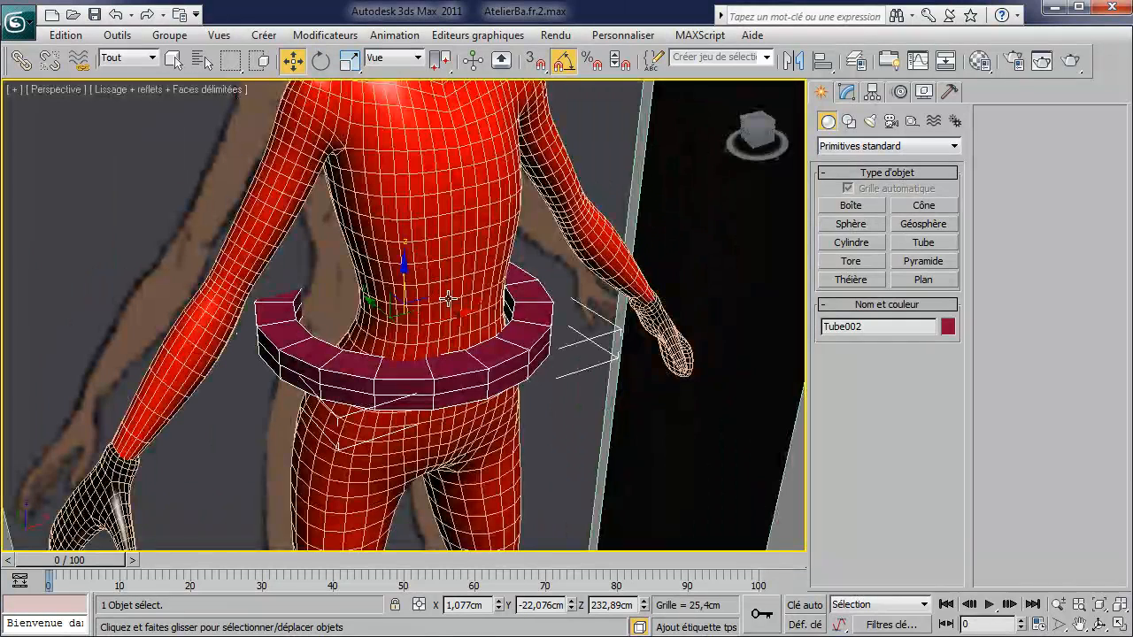
pyautogui.click(821, 60)
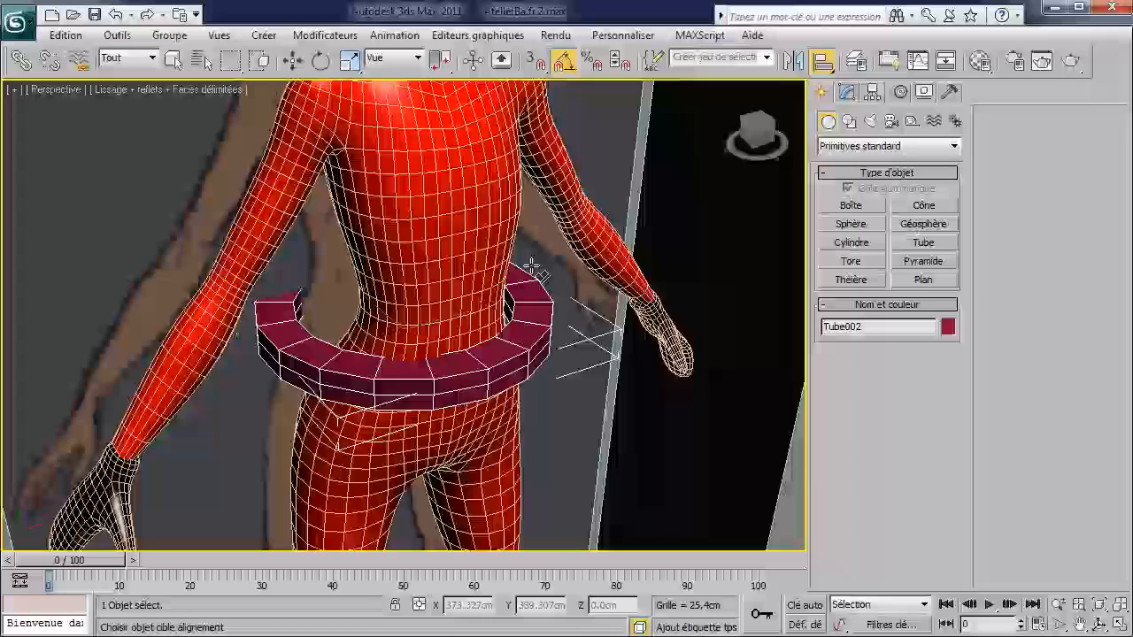
pyautogui.click(467, 260)
pyautogui.click(566, 275)
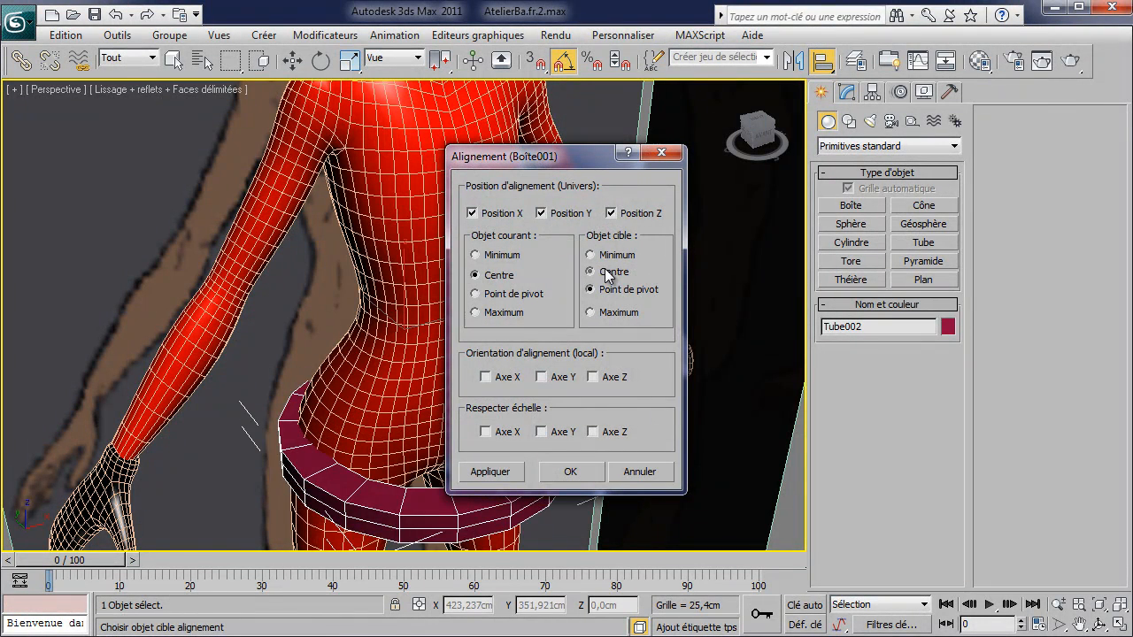
pyautogui.click(609, 274)
pyautogui.click(556, 473)
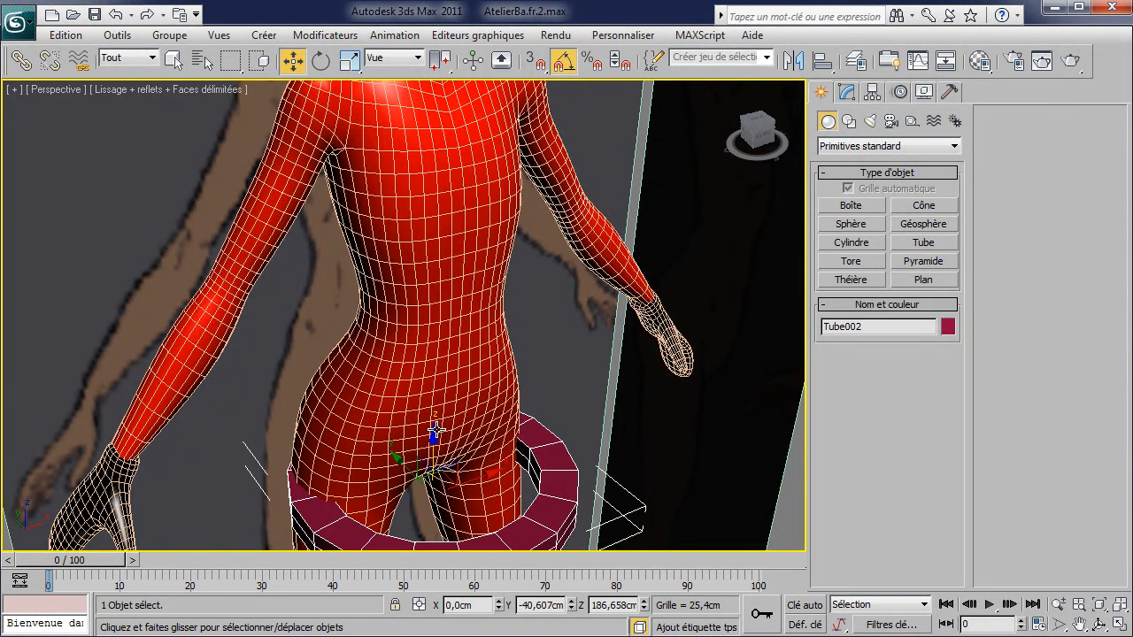
# Raise the tube to the waist at a Z position of about 239,238 cm and shift it along Y to about -36,717 cm.
pyautogui.moveTo(434, 454); pyautogui.dragTo(435, 305)
pyautogui.scroll(3, 554, 314)
pyautogui.keyDown('alt'); pyautogui.moveTo(554, 314); pyautogui.dragTo(410, 312, button='middle'); pyautogui.keyUp('alt')
pyautogui.moveTo(410, 312); pyautogui.dragTo(397, 309)
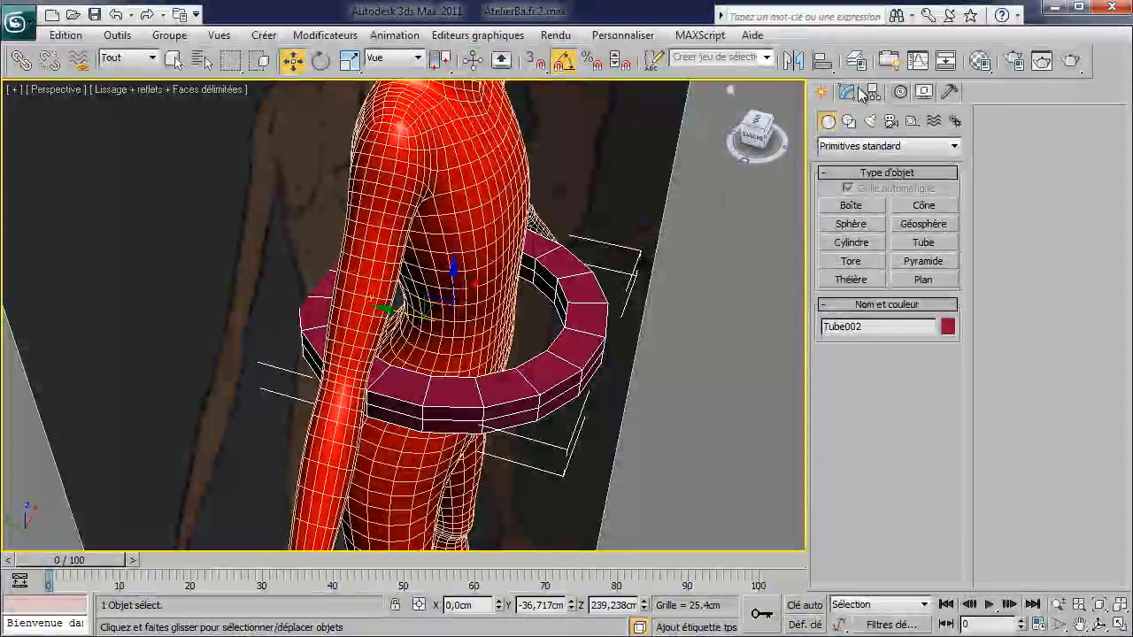
# Resize the tube around the waist to a radius 1 of about 20,195 cm and a radius 2 of about 22,181 cm.
pyautogui.click(847, 91)
pyautogui.moveTo(949, 347); pyautogui.dragTo(986, 395)
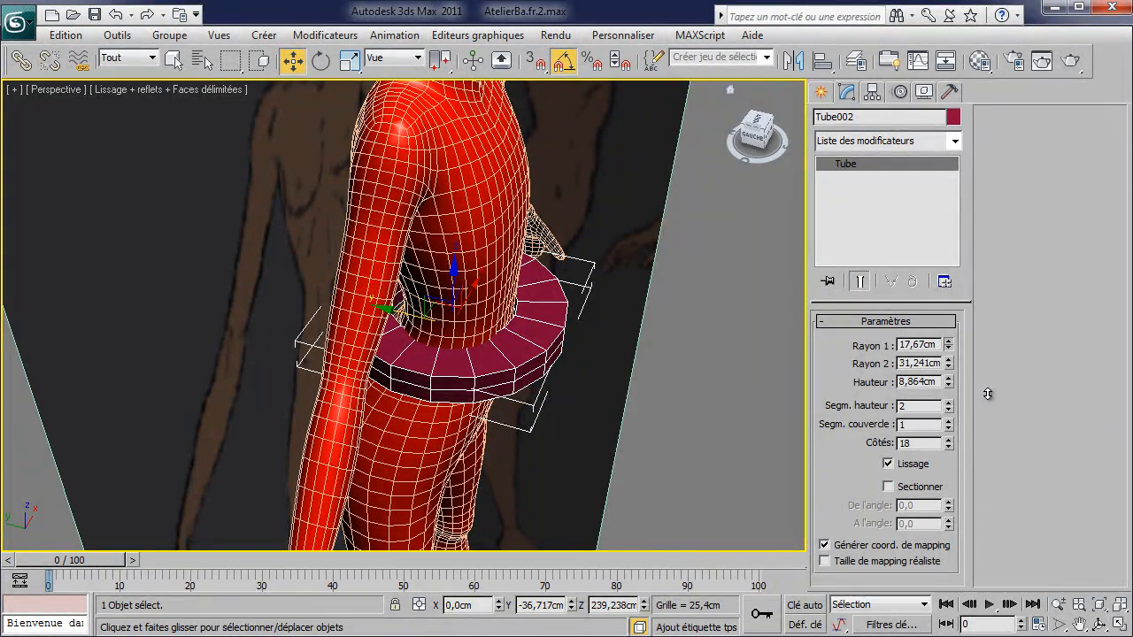
pyautogui.keyDown('alt'); pyautogui.moveTo(650, 355); pyautogui.dragTo(768, 383, button='middle'); pyautogui.keyUp('alt')
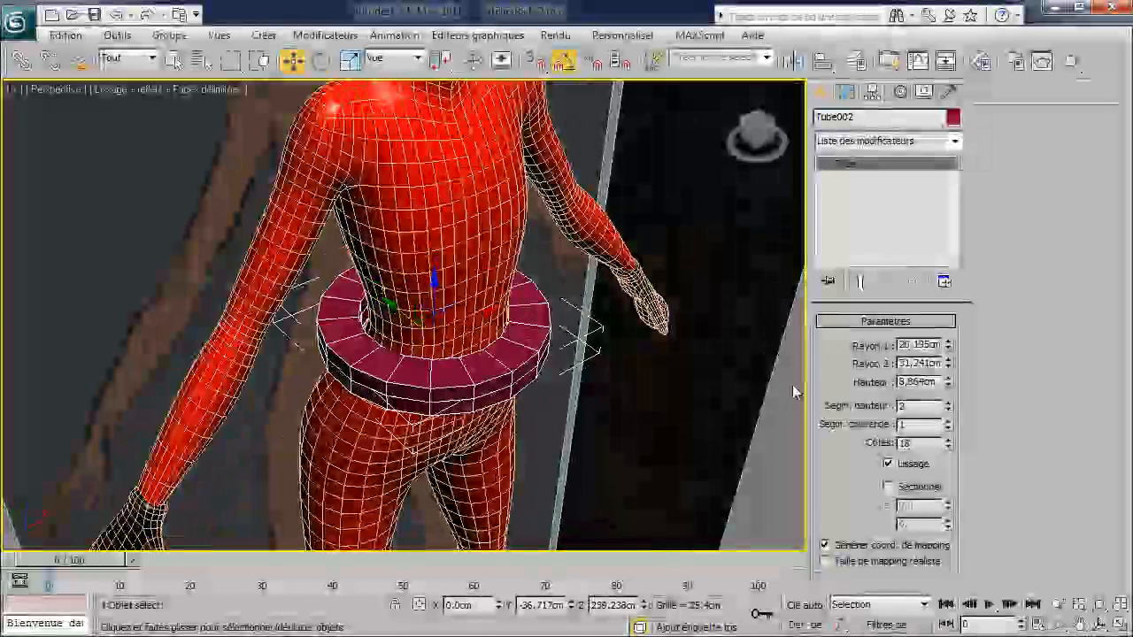
pyautogui.moveTo(950, 365); pyautogui.dragTo(961, 387)
pyautogui.keyDown('alt'); pyautogui.moveTo(631, 406); pyautogui.dragTo(713, 202, button='middle'); pyautogui.keyUp('alt')
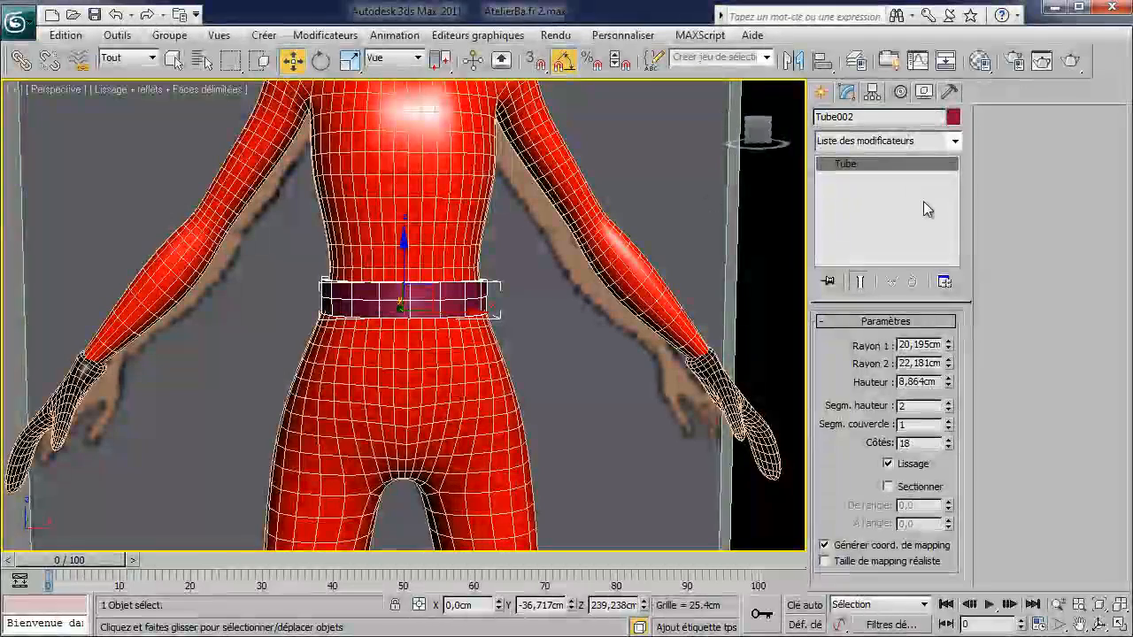
# Apply an FFD 3x3x3 modifier to the waist tube and start editing its control points.
pyautogui.click(954, 140)
pyautogui.scroll(-1, 842, 628)
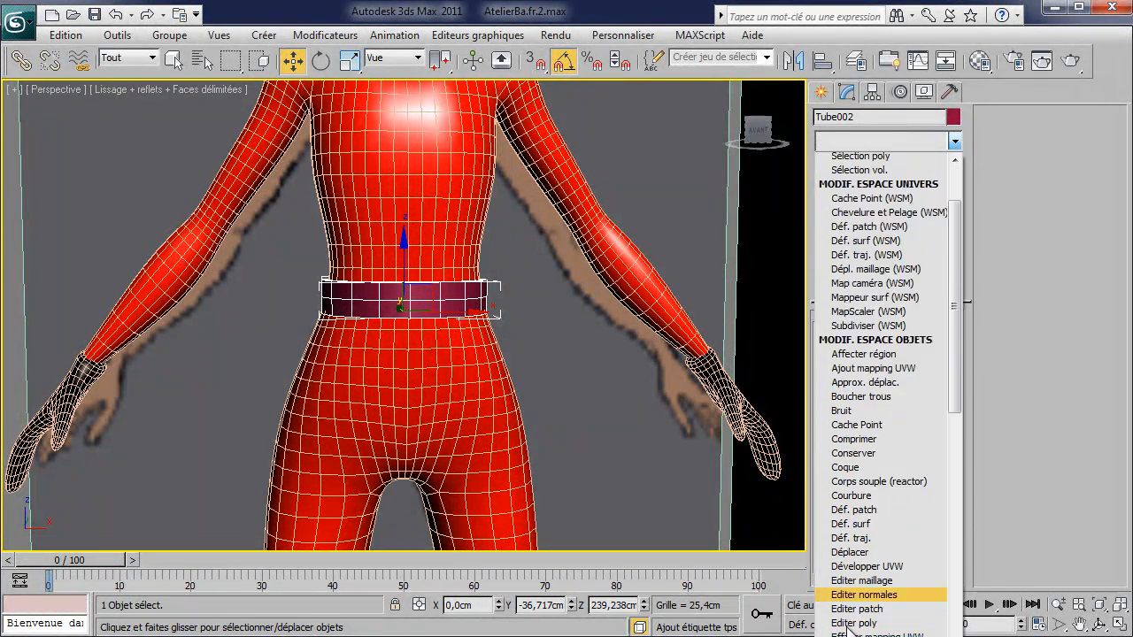
pyautogui.scroll(-5, 843, 630)
pyautogui.click(848, 584)
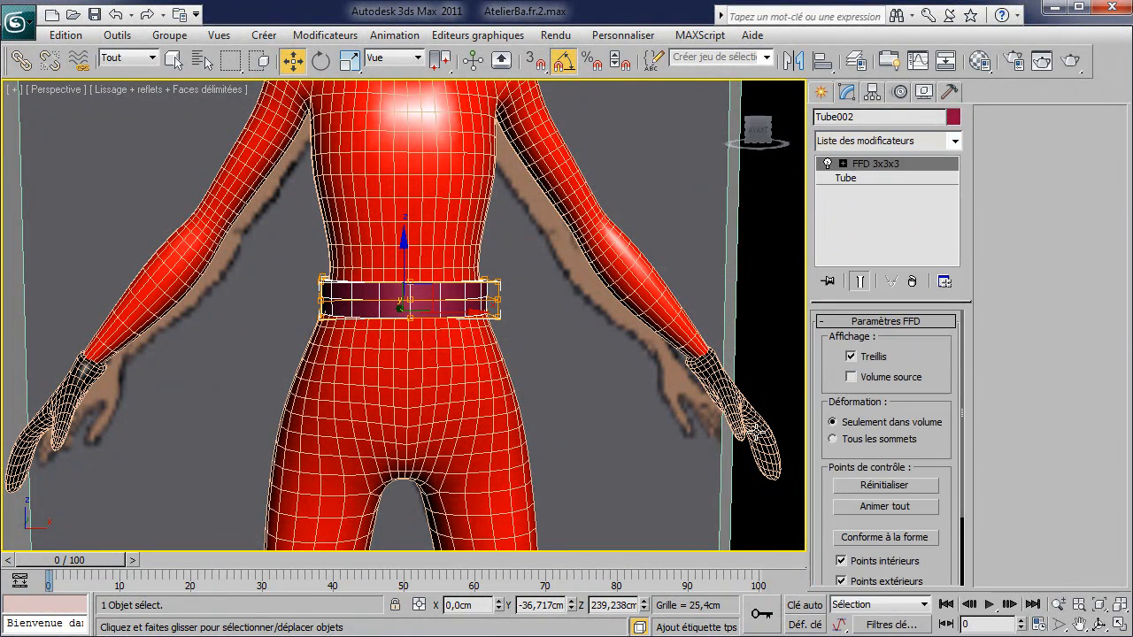
pyautogui.click(856, 168)
# Scale the belt's control points along X in the front view, wider at the lower row and narrower at the upper row, to follow the waist.
pyautogui.keyDown('alt'); pyautogui.moveTo(467, 305); pyautogui.dragTo(636, 314, button='middle'); pyautogui.keyUp('alt')
pyautogui.moveTo(362, 254); pyautogui.dragTo(425, 357)
pyautogui.keyDown('alt'); pyautogui.moveTo(424, 357); pyautogui.dragTo(474, 351, button='middle'); pyautogui.keyUp('alt')
pyautogui.press('f')
pyautogui.moveTo(484, 271); pyautogui.dragTo(511, 417, button='middle')
pyautogui.scroll(6, 502, 290)
pyautogui.moveTo(501, 291); pyautogui.dragTo(443, 344, button='middle')
pyautogui.scroll(3, 514, 306)
pyautogui.moveTo(648, 327); pyautogui.dragTo(269, 283)
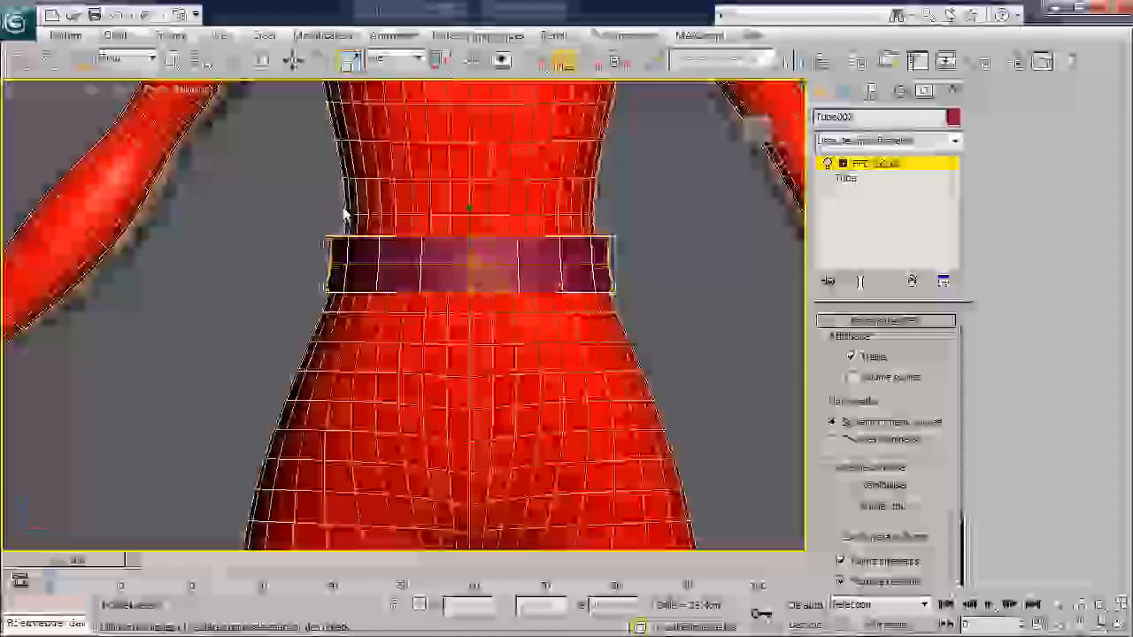
pyautogui.moveTo(299, 207); pyautogui.dragTo(627, 246)
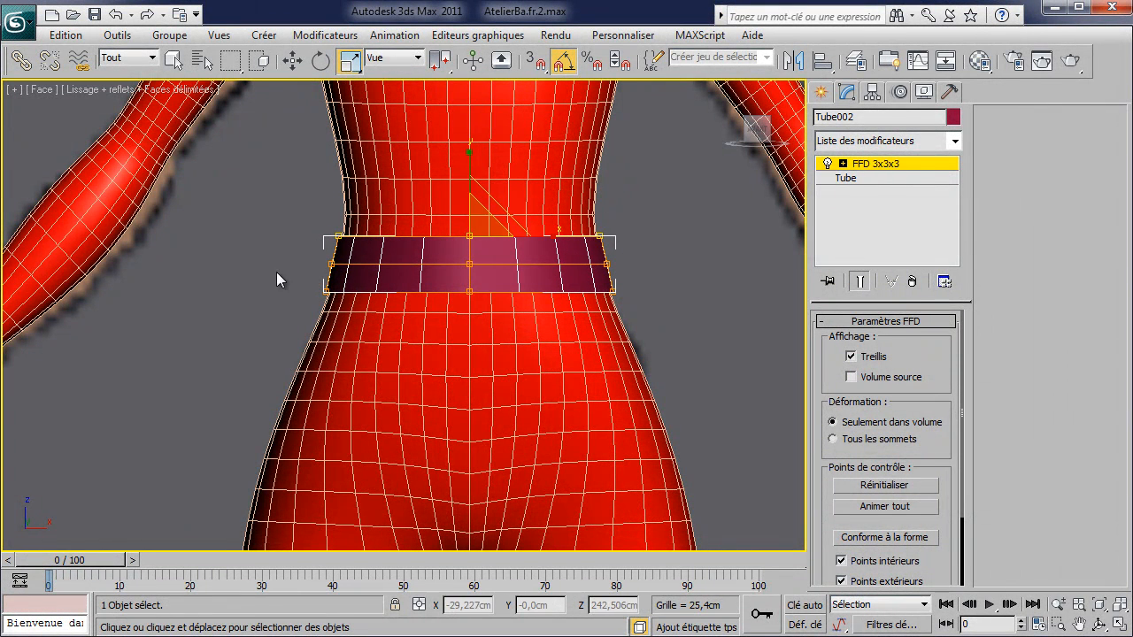
pyautogui.moveTo(311, 257); pyautogui.dragTo(641, 271)
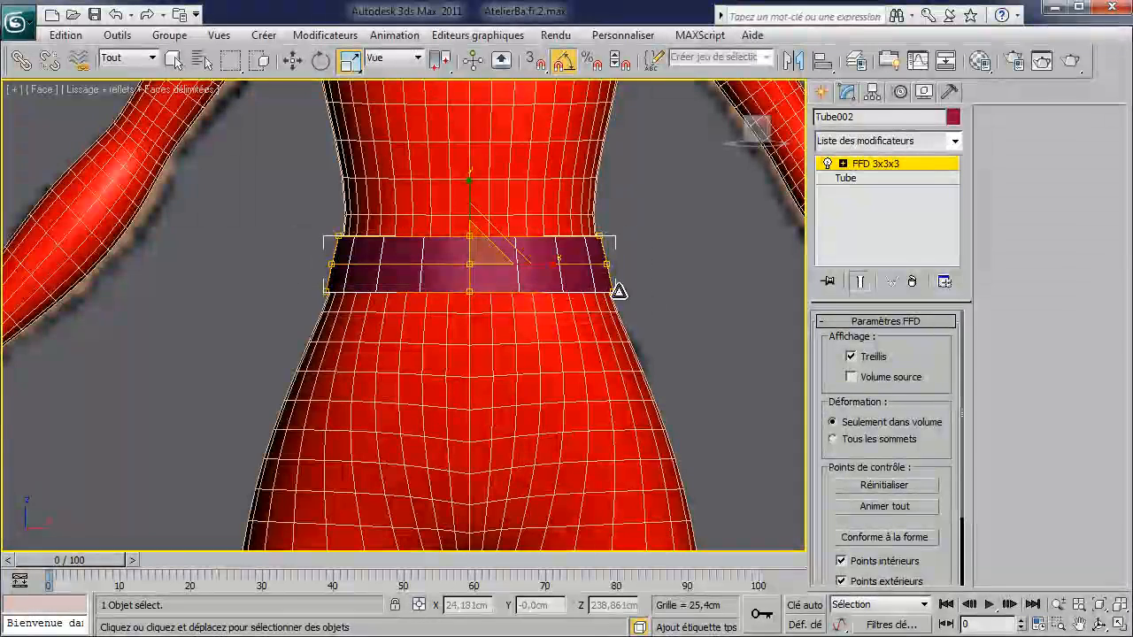
pyautogui.moveTo(551, 266); pyautogui.dragTo(547, 270)
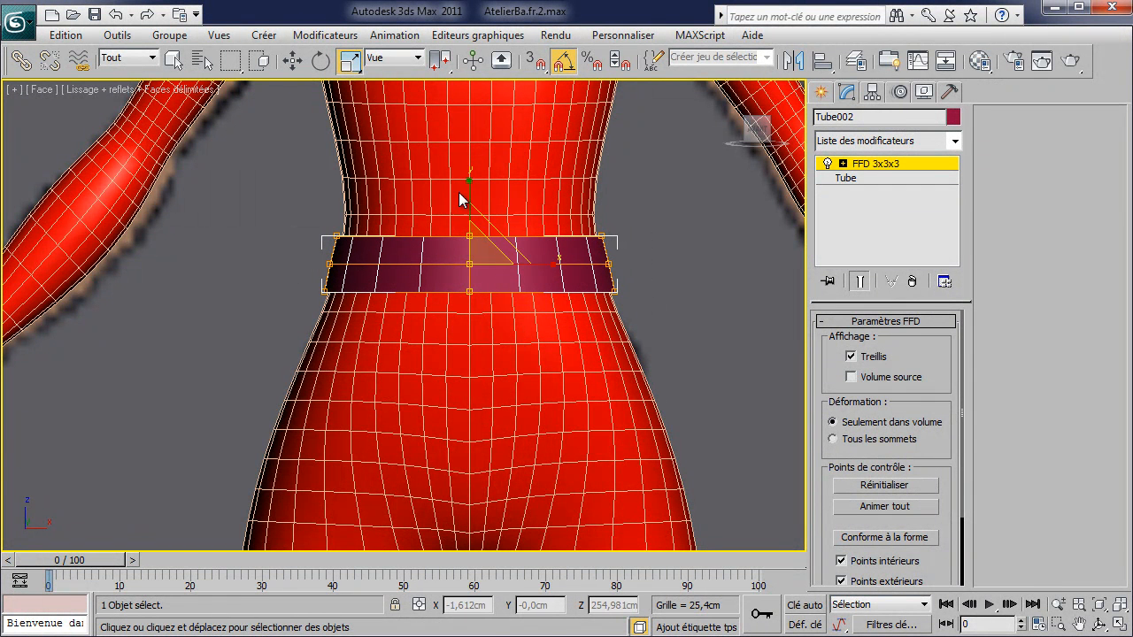
# Scale the belt's centre column of control points to 191% vertically and lower it by about 1,554 cm.
pyautogui.moveTo(471, 184); pyautogui.dragTo(484, 125)
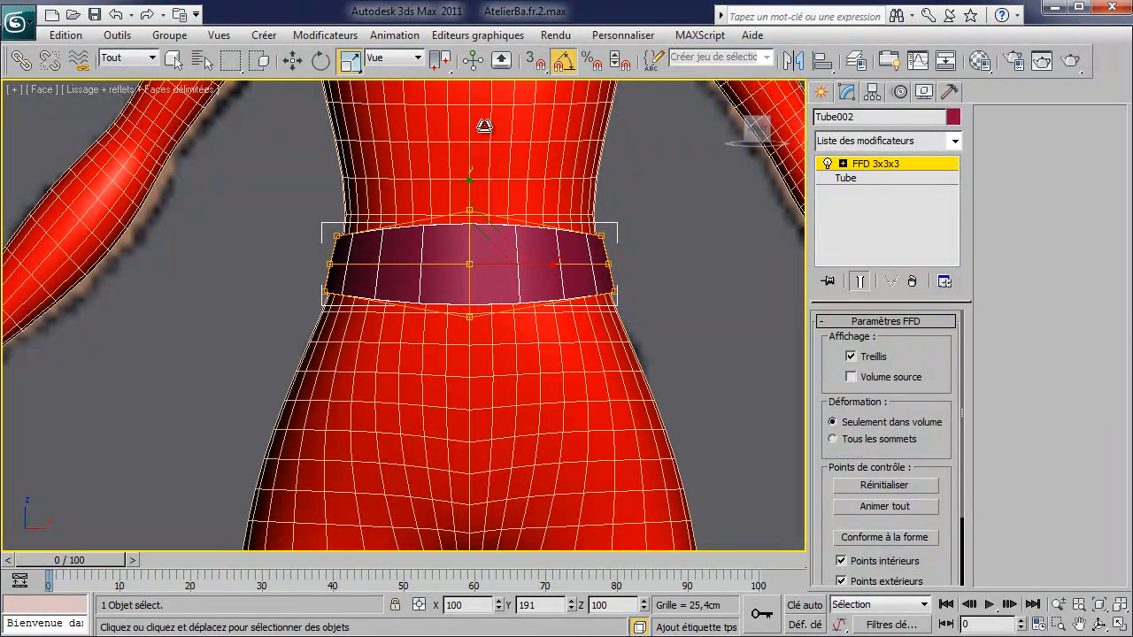
pyautogui.moveTo(474, 206)
pyautogui.mouseDown()
pyautogui.moveTo(468, 223)
pyautogui.moveTo(478, 216)
pyautogui.mouseUp()
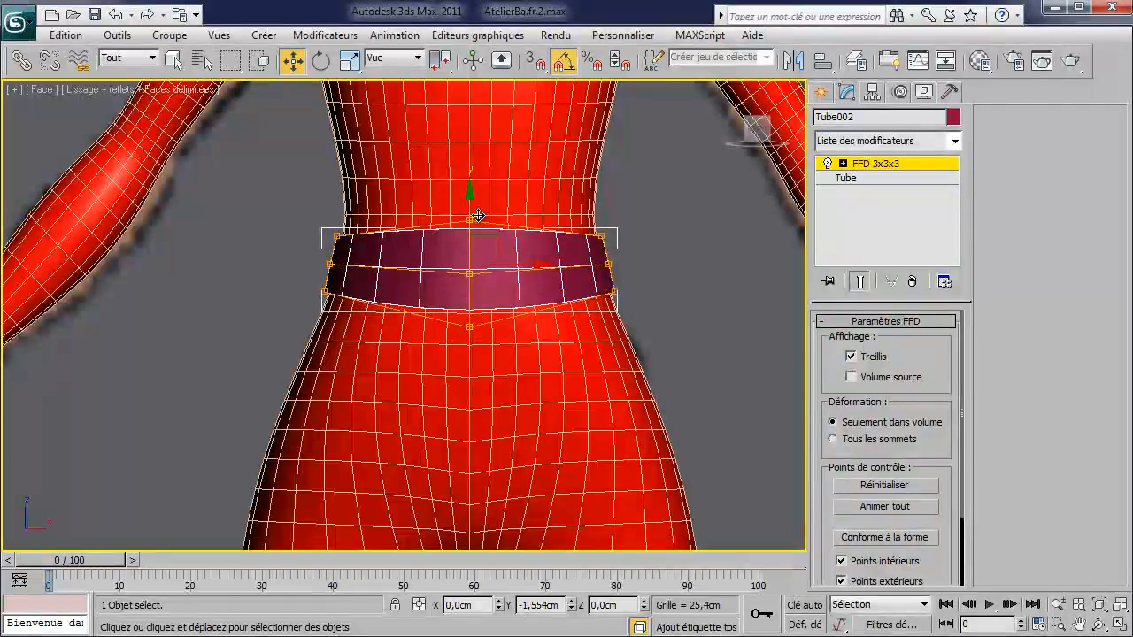
# Move the belt's rear control points forward toward the lower back and raise them to a Z position of about 246,24 cm.
pyautogui.scroll(2, 431, 276)
pyautogui.scroll(-5, 430, 276)
pyautogui.keyDown('alt'); pyautogui.moveTo(430, 277); pyautogui.dragTo(610, 256, button='middle'); pyautogui.keyUp('alt')
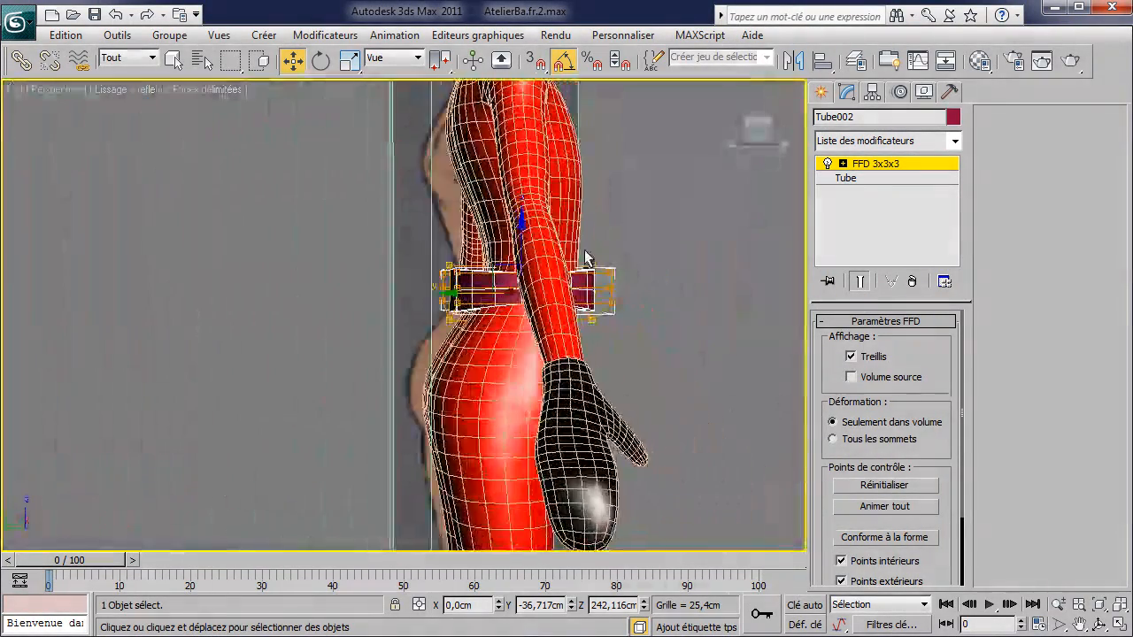
pyautogui.scroll(3, 478, 348)
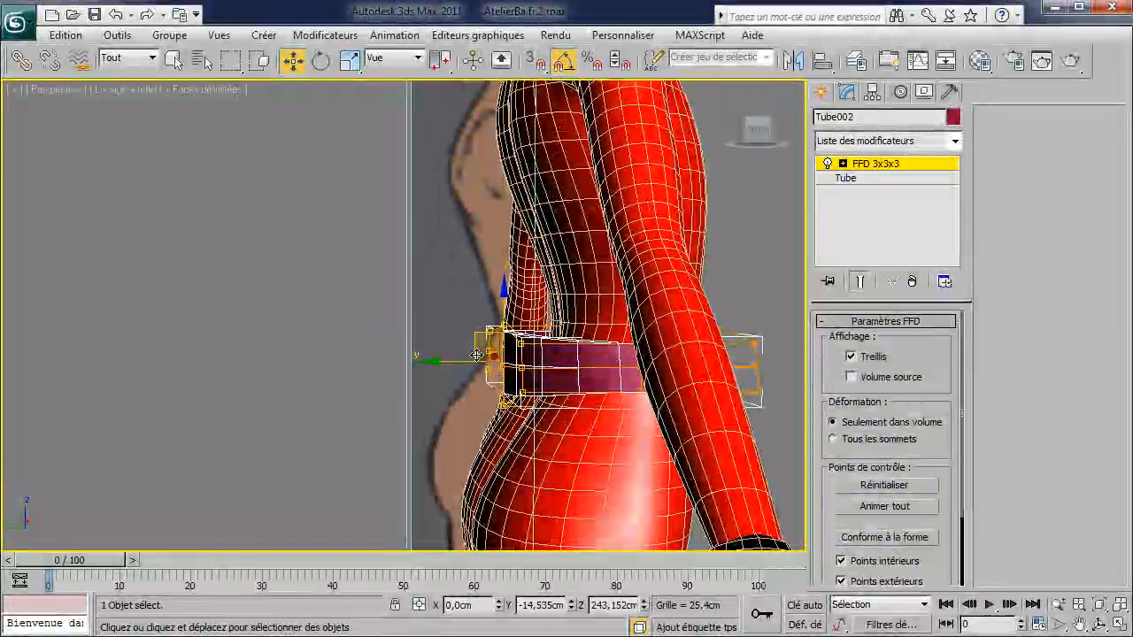
pyautogui.moveTo(451, 366); pyautogui.dragTo(475, 366)
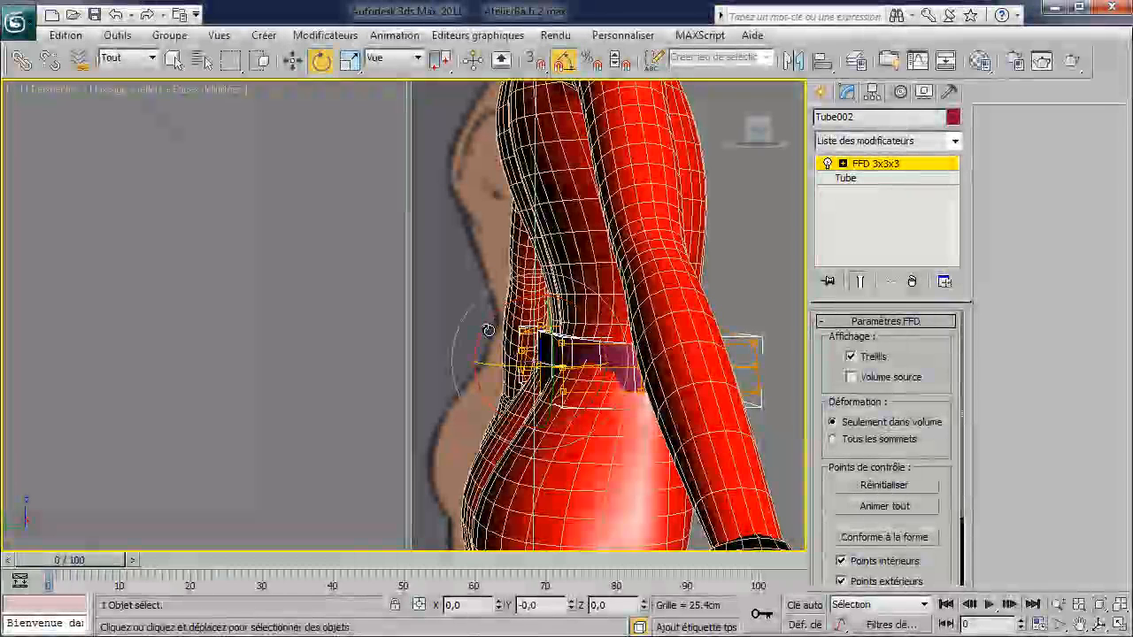
pyautogui.click(293, 59)
pyautogui.moveTo(540, 301); pyautogui.dragTo(540, 282)
# Move the belt's rear control points backward to a Y position of about -21,257 cm so the band clears the lower back.
pyautogui.keyDown('alt'); pyautogui.moveTo(580, 297); pyautogui.dragTo(585, 381, button='middle'); pyautogui.keyUp('alt')
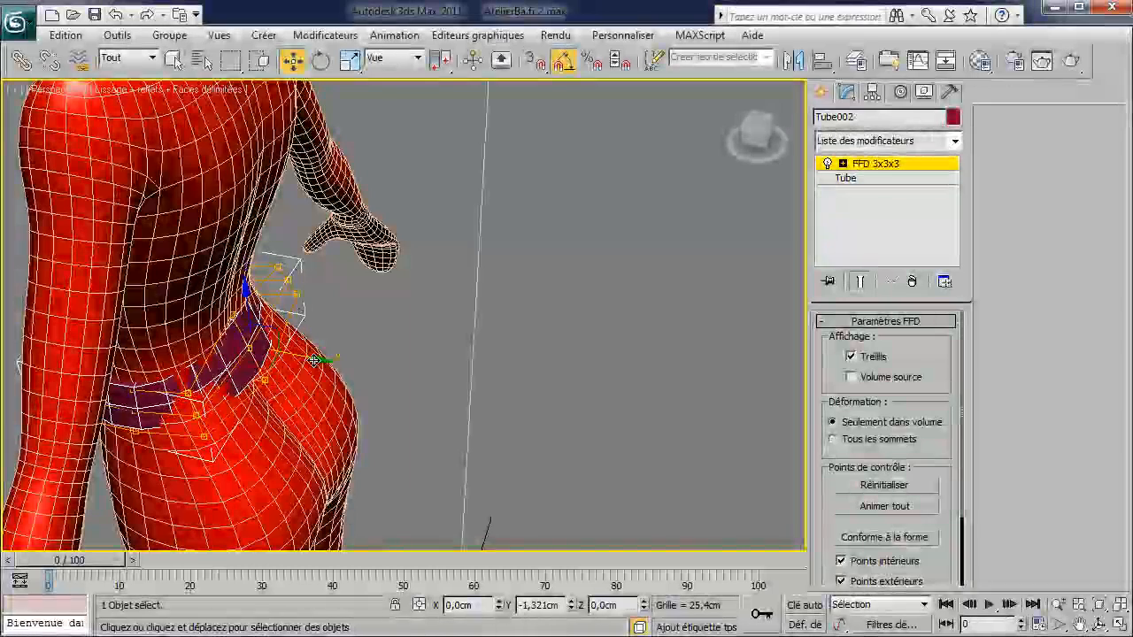
pyautogui.click(176, 396)
pyautogui.keyDown('ctrl'); pyautogui.moveTo(261, 252); pyautogui.dragTo(341, 314); pyautogui.keyUp('ctrl')
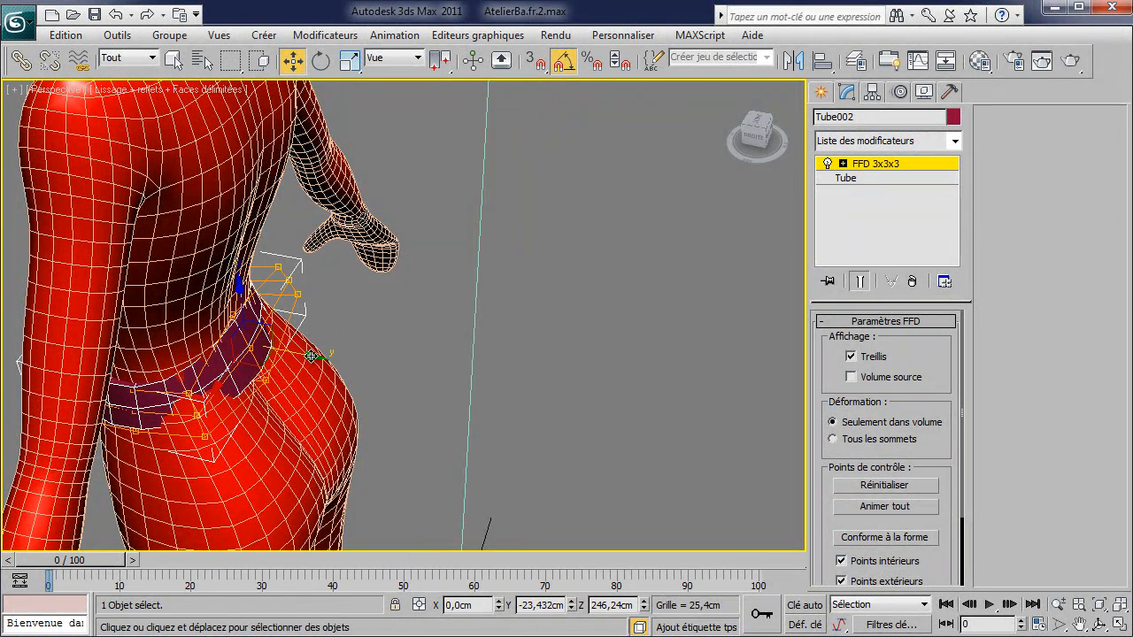
pyautogui.moveTo(310, 355); pyautogui.dragTo(319, 358)
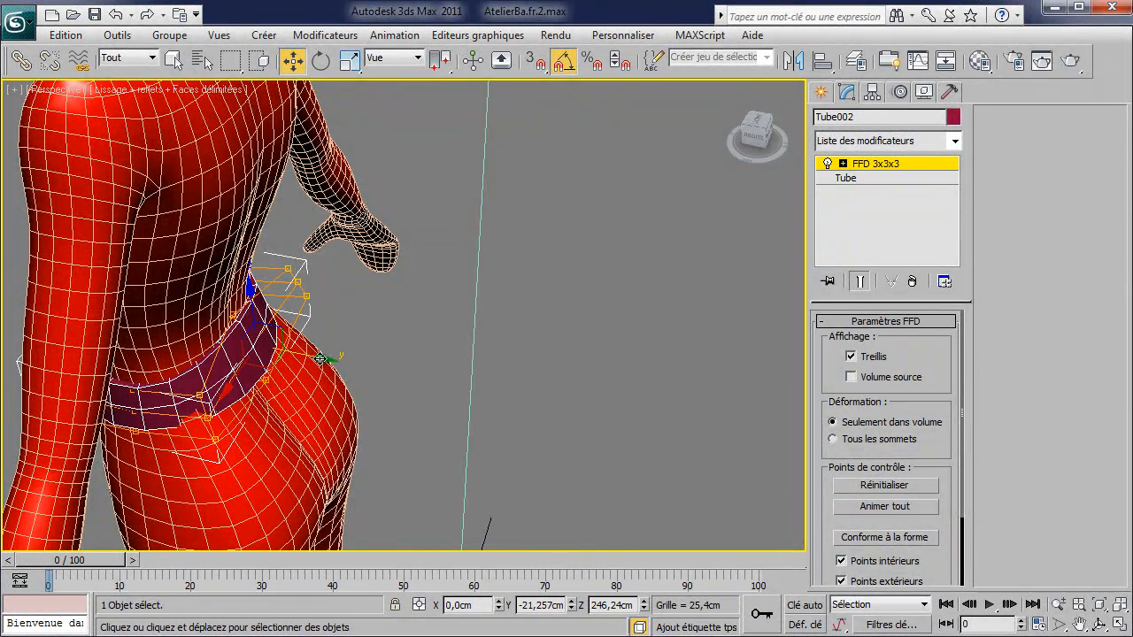
# Reposition the belt's rear corner and lower control points along Y and Z so the band follows the lower back and hips.
pyautogui.click(199, 430)
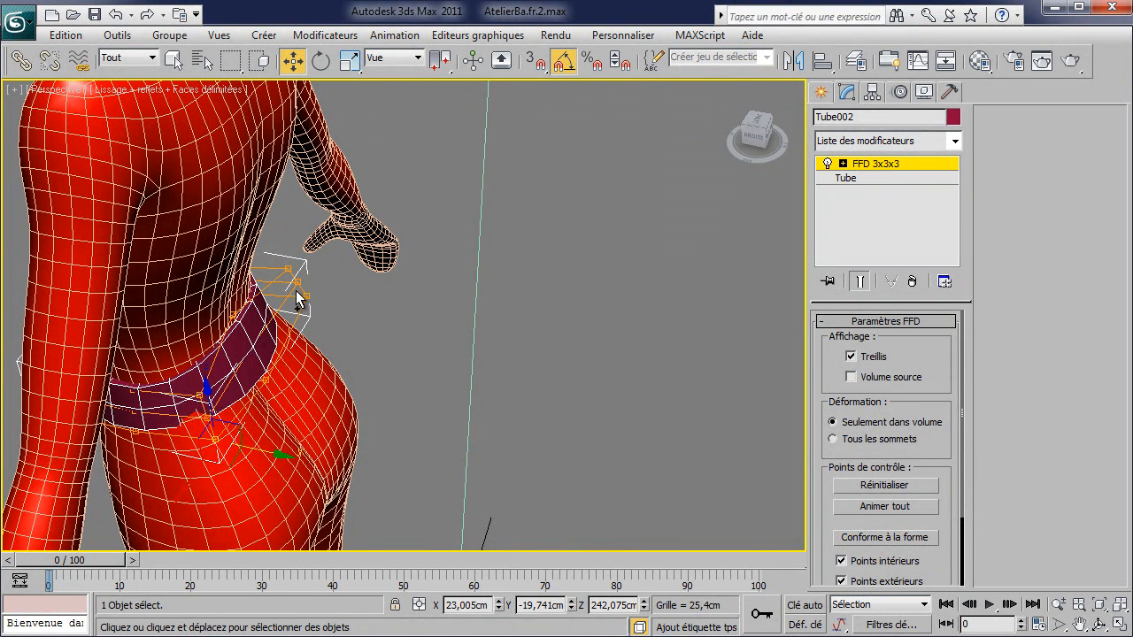
pyautogui.moveTo(320, 377); pyautogui.dragTo(333, 378)
pyautogui.keyDown('alt'); pyautogui.moveTo(333, 379); pyautogui.dragTo(295, 414, button='middle'); pyautogui.keyUp('alt')
pyautogui.moveTo(261, 383); pyautogui.dragTo(318, 392)
pyautogui.moveTo(261, 360); pyautogui.dragTo(261, 351)
pyautogui.keyDown('alt'); pyautogui.moveTo(262, 351); pyautogui.dragTo(174, 359, button='middle'); pyautogui.keyUp('alt')
pyautogui.moveTo(328, 299); pyautogui.dragTo(375, 318)
pyautogui.moveTo(340, 255); pyautogui.dragTo(342, 276)
pyautogui.keyDown('alt'); pyautogui.moveTo(342, 276); pyautogui.dragTo(354, 354, button='middle'); pyautogui.keyUp('alt')
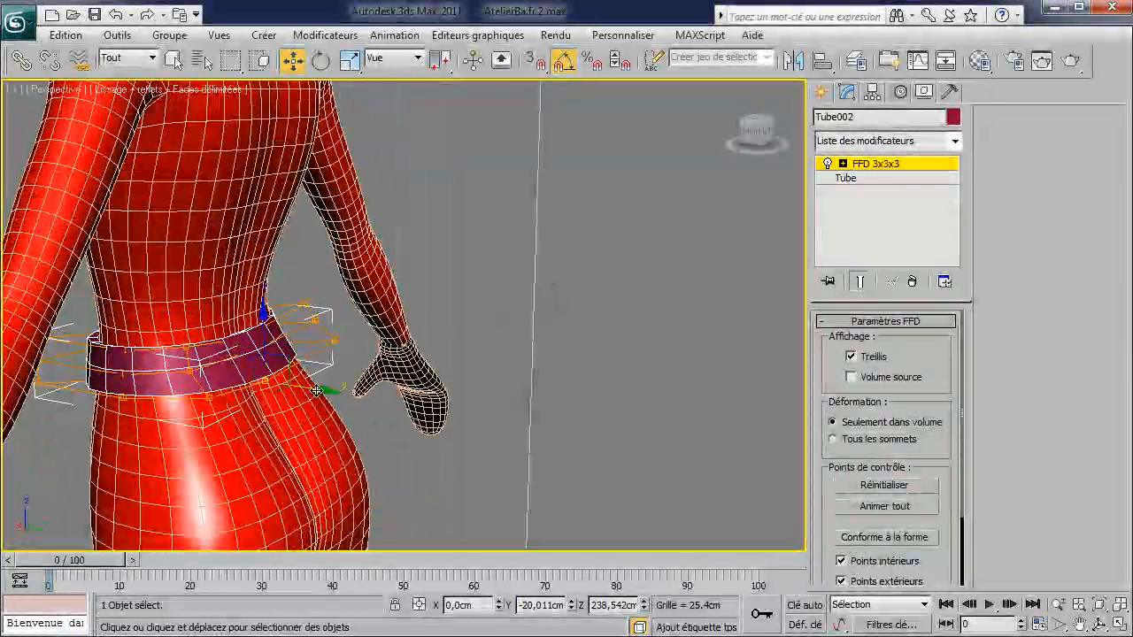
pyautogui.moveTo(304, 390); pyautogui.dragTo(288, 387)
# Select the belt's front control points in side view and move them toward the belly to a Y position of about -53,537 cm.
pyautogui.keyDown('alt'); pyautogui.moveTo(293, 389); pyautogui.dragTo(265, 319, button='middle'); pyautogui.keyUp('alt')
pyautogui.scroll(-2, 354, 405)
pyautogui.moveTo(190, 249); pyautogui.dragTo(285, 402)
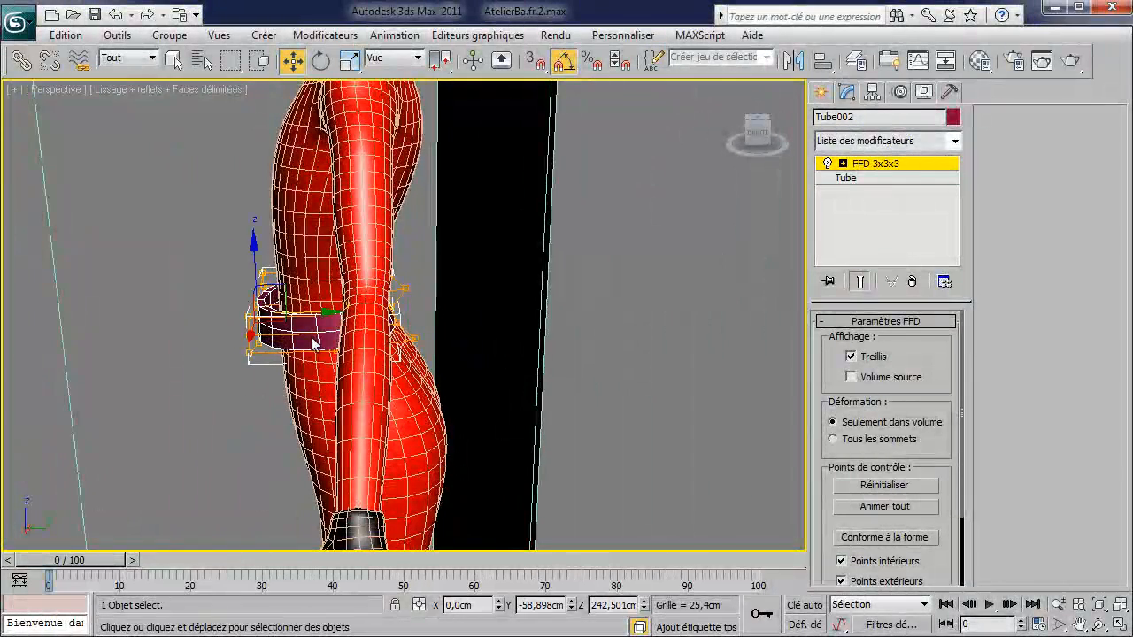
pyautogui.moveTo(313, 315); pyautogui.dragTo(330, 318)
# Try to scale the belt's front control points along X from the front of the character.
pyautogui.keyDown('alt'); pyautogui.moveTo(330, 319); pyautogui.dragTo(529, 344, button='middle'); pyautogui.keyUp('alt')
pyautogui.scroll(-3, 528, 344)
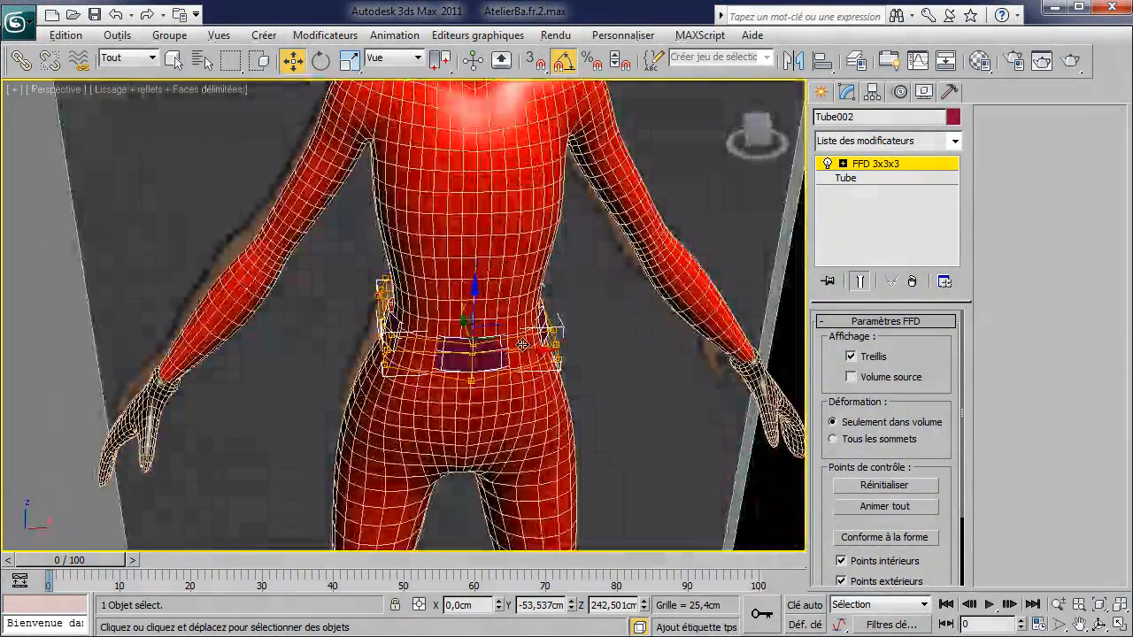
pyautogui.scroll(3, 523, 391)
pyautogui.rightClick(534, 375)
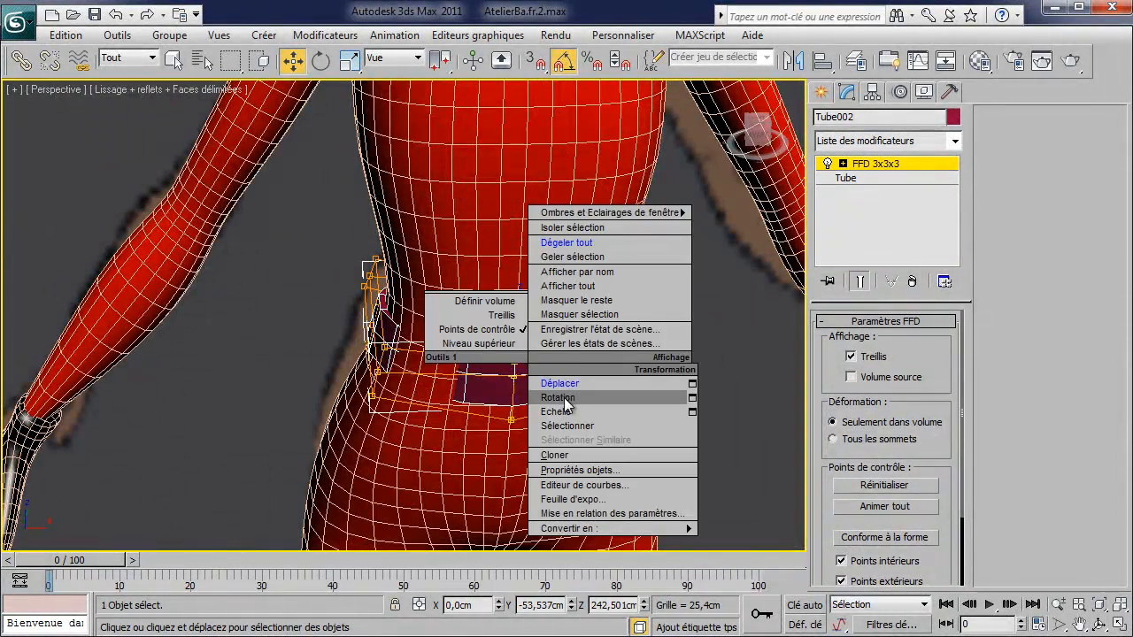
pyautogui.click(569, 397)
pyautogui.moveTo(444, 379); pyautogui.dragTo(447, 377)
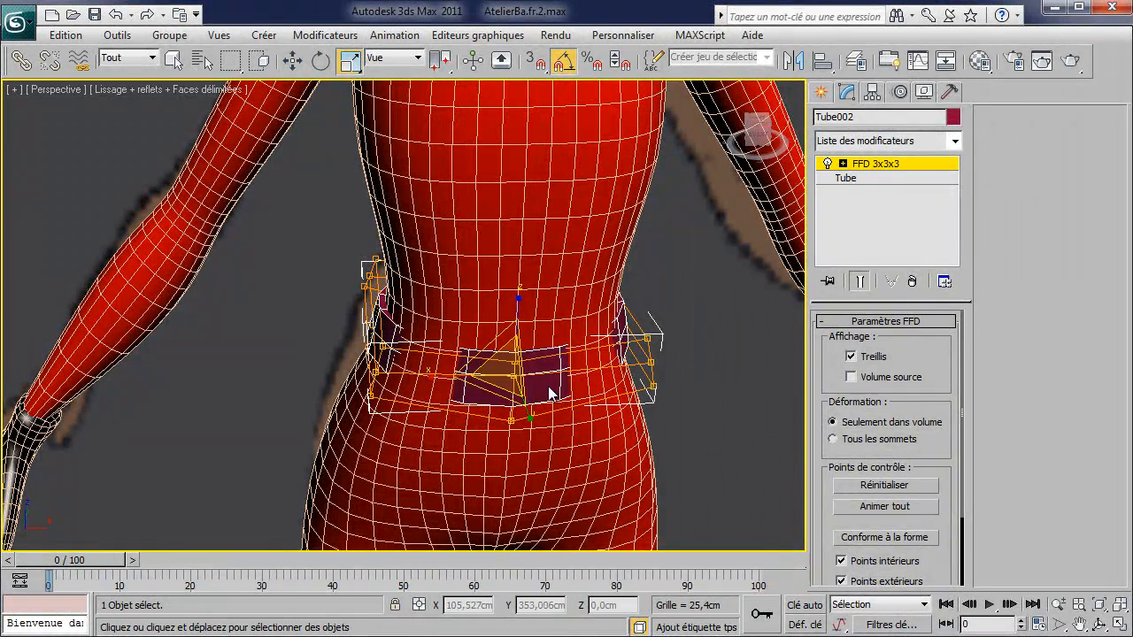
# Select the belt's front corner control points on both sides and move them forward to a Y position of about -55,435 cm.
pyautogui.keyDown('alt'); pyautogui.moveTo(551, 393); pyautogui.dragTo(643, 398, button='middle'); pyautogui.keyUp('alt')
pyautogui.click(668, 321)
pyautogui.keyDown('alt'); pyautogui.moveTo(453, 434); pyautogui.dragTo(468, 445, button='middle'); pyautogui.keyUp('alt')
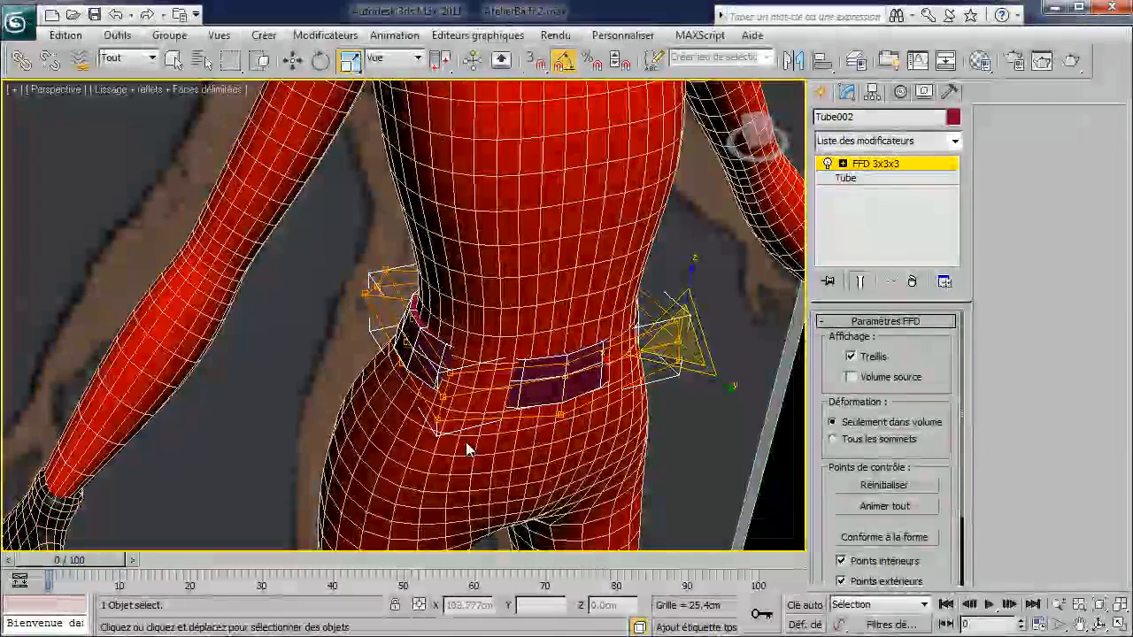
pyautogui.keyDown('ctrl'); pyautogui.click(442, 373); pyautogui.keyUp('ctrl')
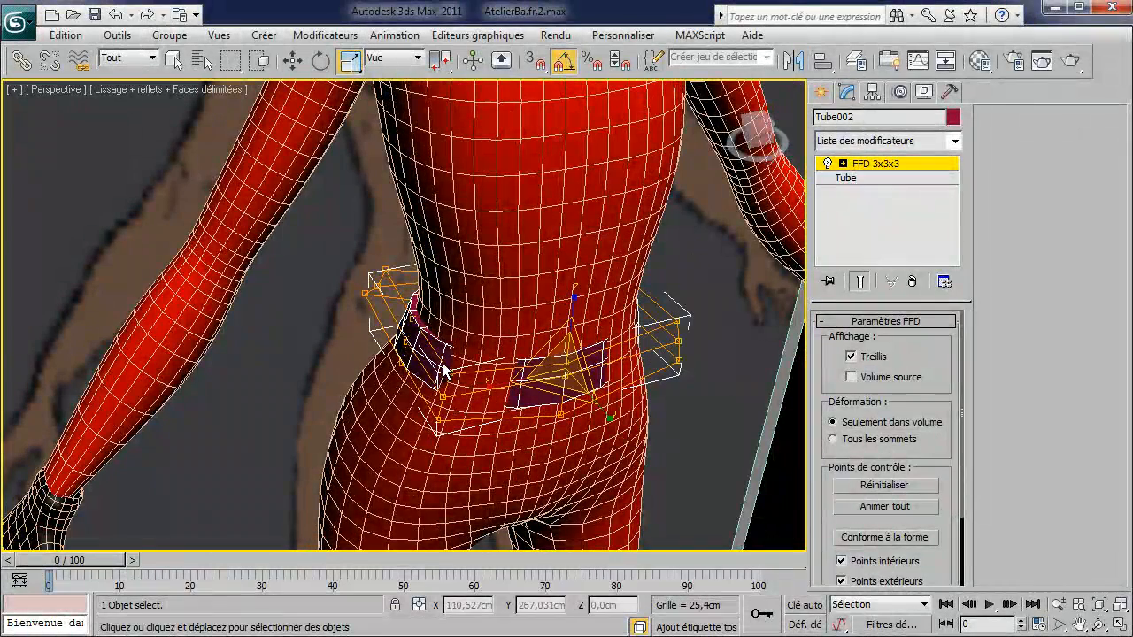
pyautogui.click(292, 66)
pyautogui.moveTo(538, 331); pyautogui.dragTo(524, 341)
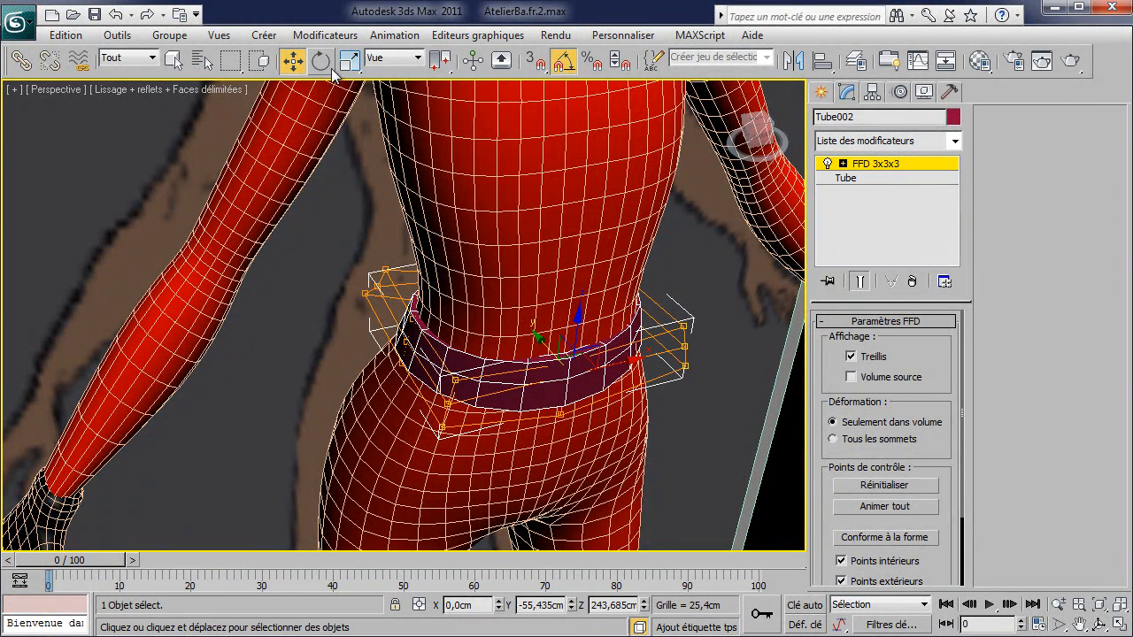
# Spread the belt's front corner control points apart along X and move them forward to a Y position of about -55,932 cm.
pyautogui.click(347, 62)
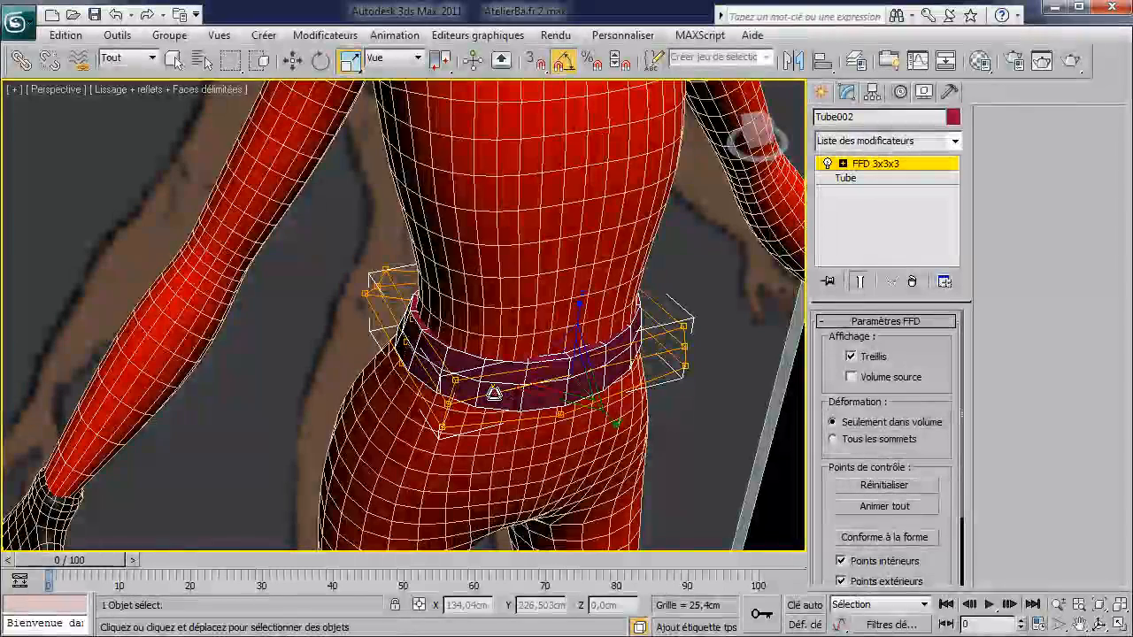
pyautogui.moveTo(492, 394); pyautogui.dragTo(489, 395)
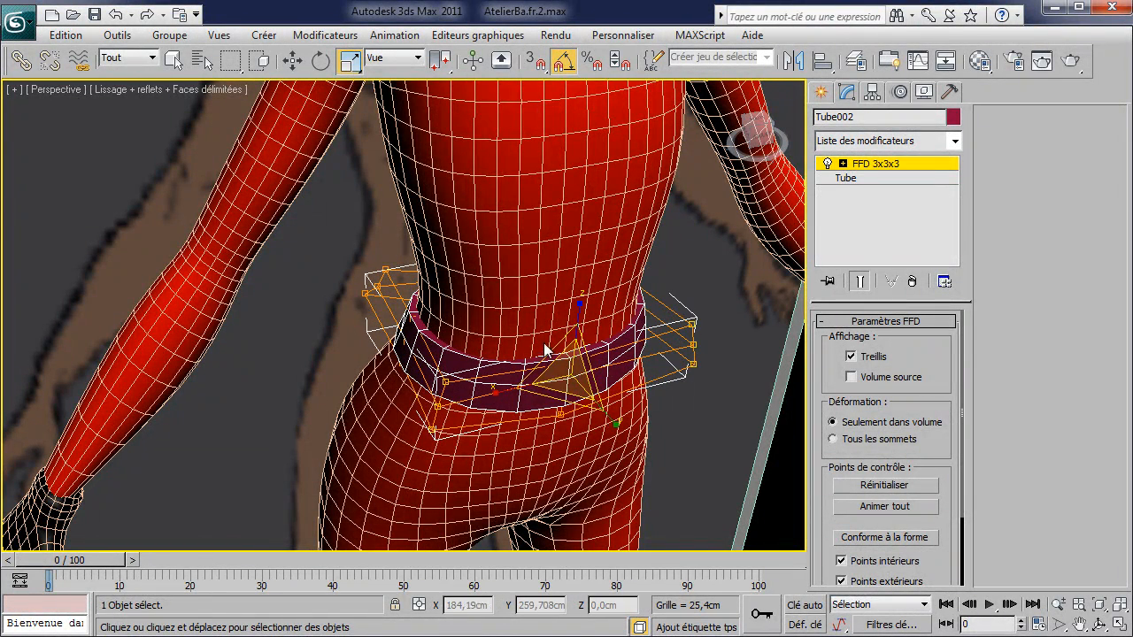
pyautogui.click(292, 60)
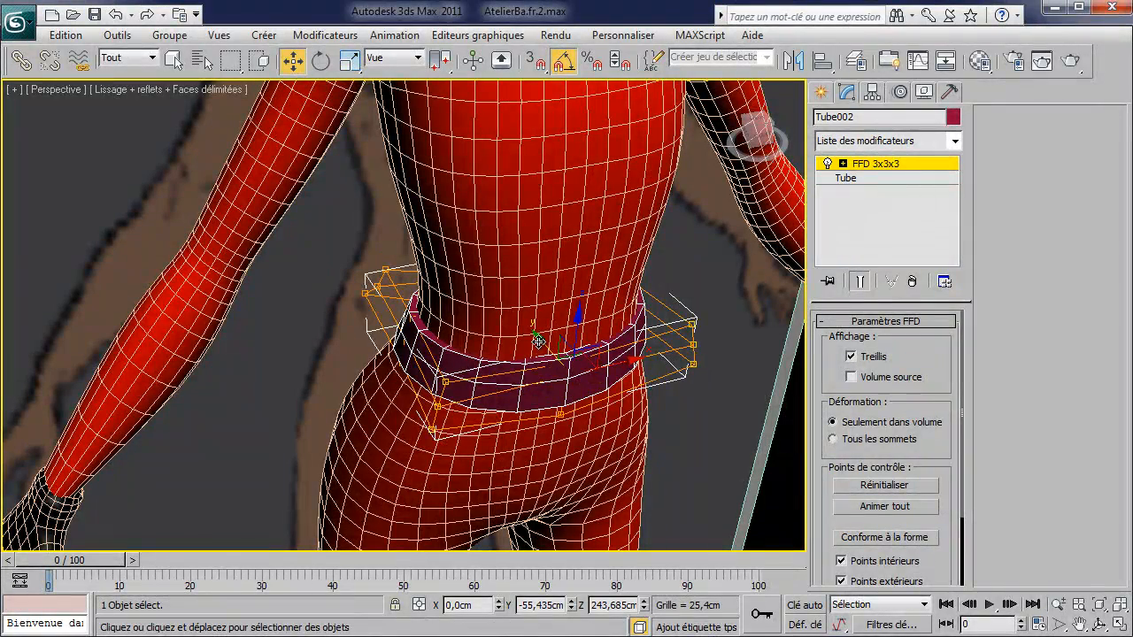
pyautogui.moveTo(539, 342); pyautogui.dragTo(539, 343)
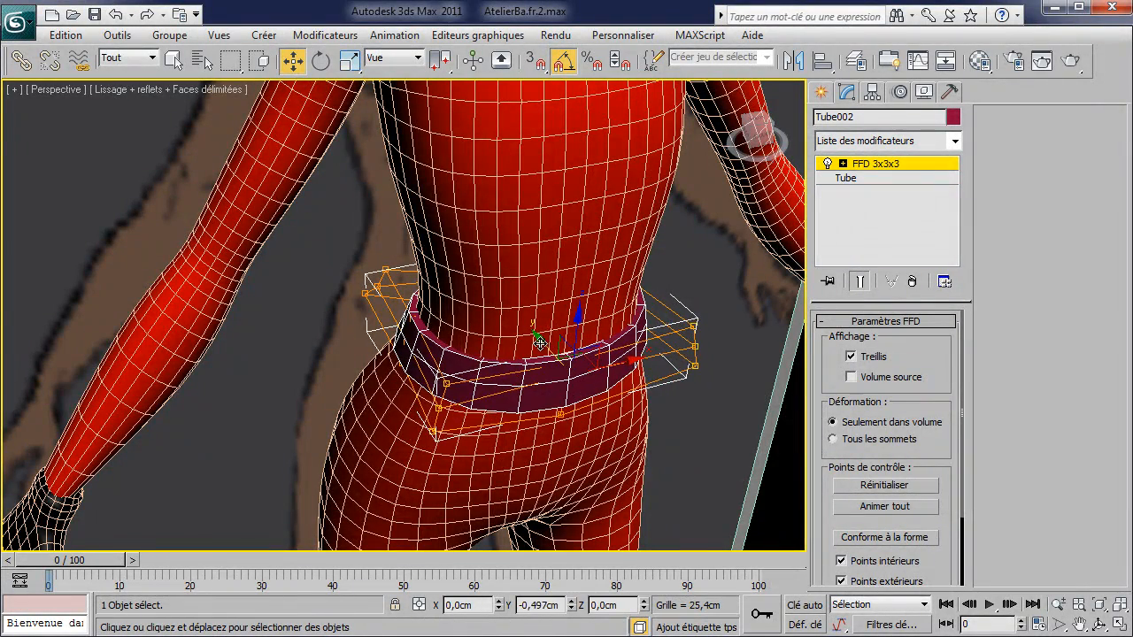
pyautogui.keyDown('alt'); pyautogui.moveTo(544, 344); pyautogui.dragTo(627, 291, button='middle'); pyautogui.keyUp('alt')
pyautogui.scroll(-3, 628, 296)
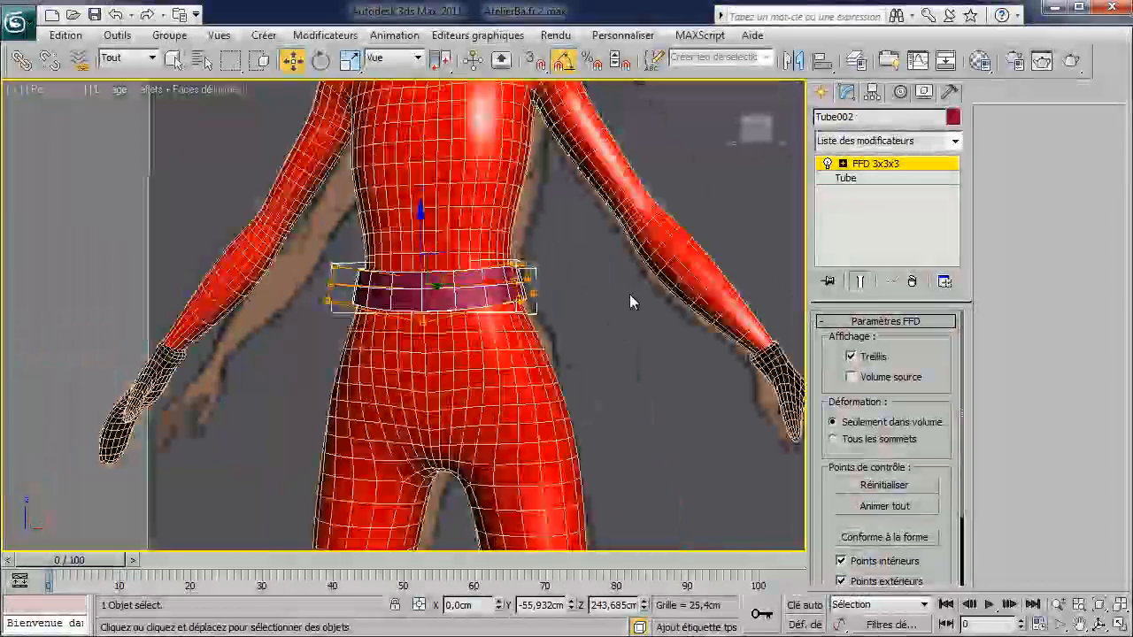
pyautogui.click(907, 163)
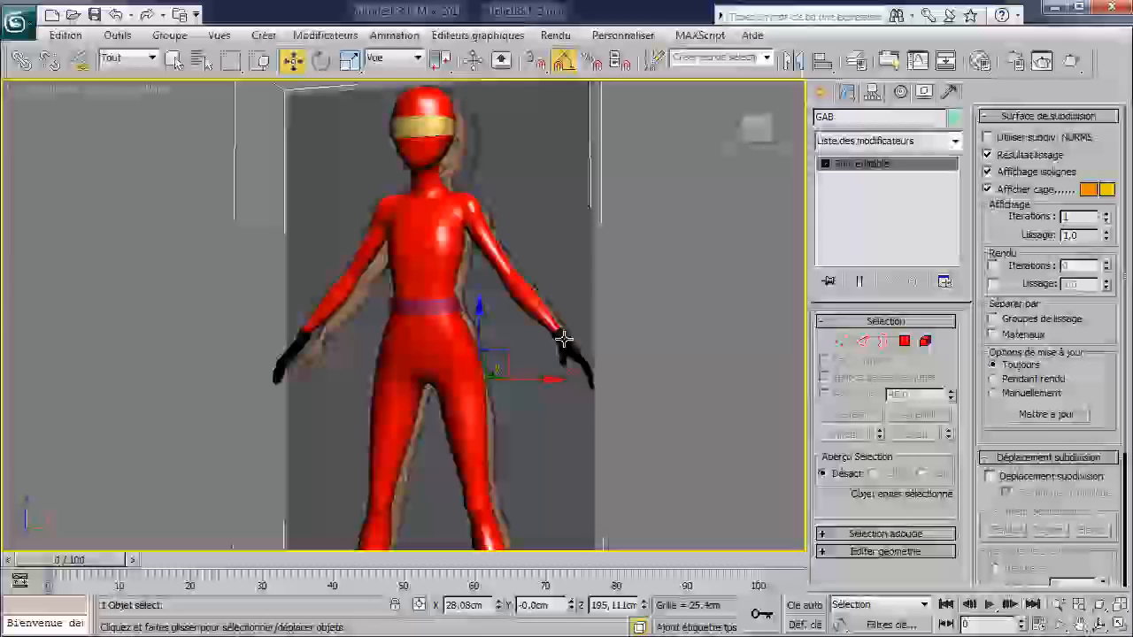
# Select the visor tube on the head and its outer band of polygons, using By Angle at 45,0.
pyautogui.keyDown('alt'); pyautogui.moveTo(563, 339); pyautogui.dragTo(675, 383, button='middle'); pyautogui.keyUp('alt')
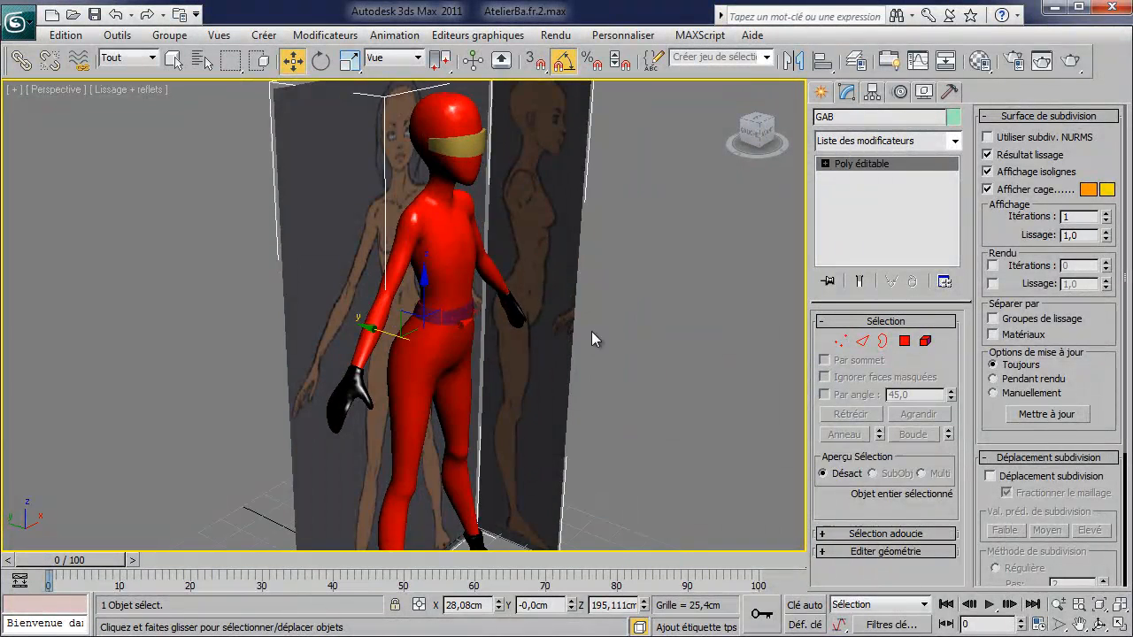
pyautogui.scroll(3, 547, 272)
pyautogui.keyDown('alt'); pyautogui.moveTo(547, 272); pyautogui.dragTo(437, 344, button='middle'); pyautogui.keyUp('alt')
pyautogui.click(422, 194)
pyautogui.click(903, 340)
pyautogui.click(447, 177)
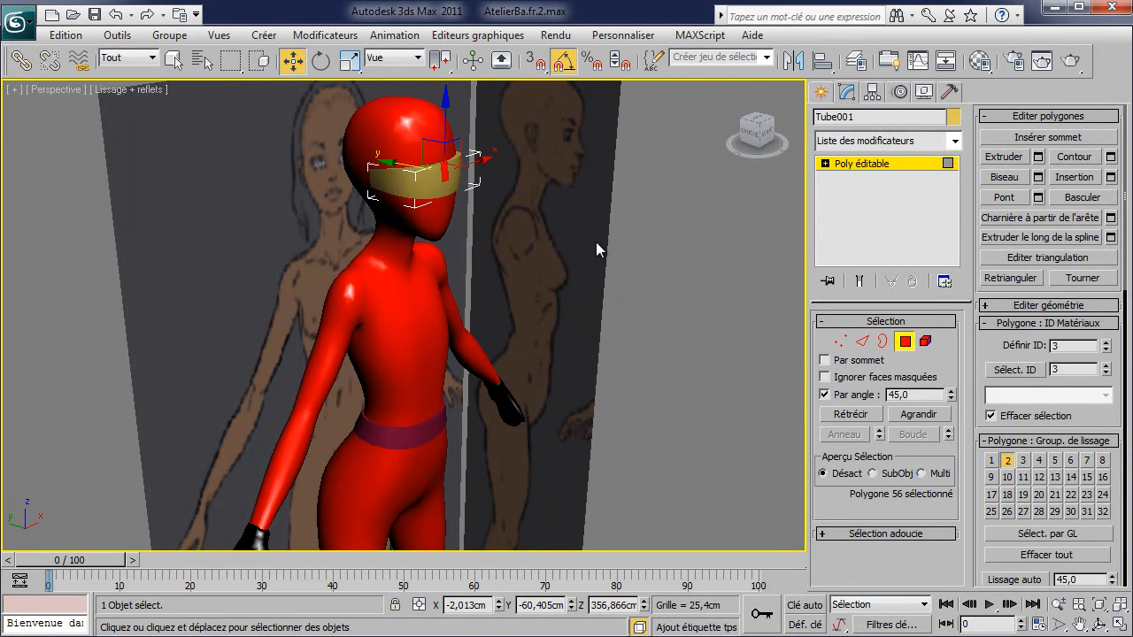
pyautogui.click(436, 176)
pyautogui.keyDown('alt'); pyautogui.moveTo(468, 202); pyautogui.dragTo(376, 226, button='middle'); pyautogui.keyUp('alt')
pyautogui.scroll(3, 469, 281)
pyautogui.moveTo(375, 226); pyautogui.dragTo(509, 329, button='middle')
# Inset the visor's selected outer polygons as a group by 1,171 cm.
pyautogui.click(1111, 179)
pyautogui.scroll(3, 486, 207)
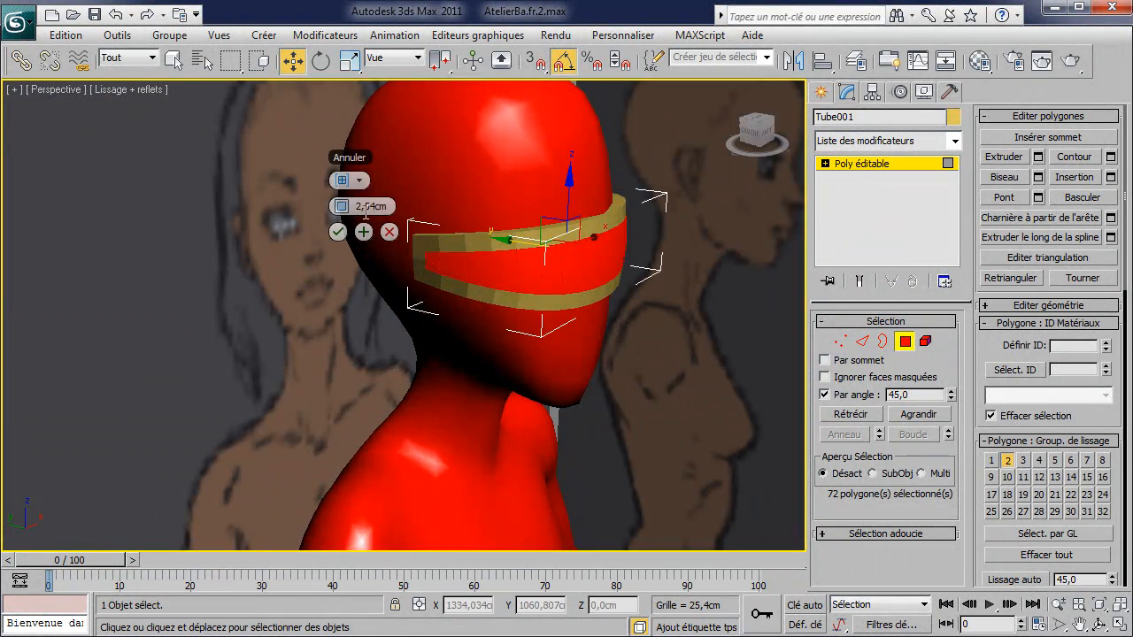
pyautogui.moveTo(365, 205)
pyautogui.mouseDown()
pyautogui.moveTo(339, 205)
pyautogui.moveTo(352, 206)
pyautogui.mouseUp()
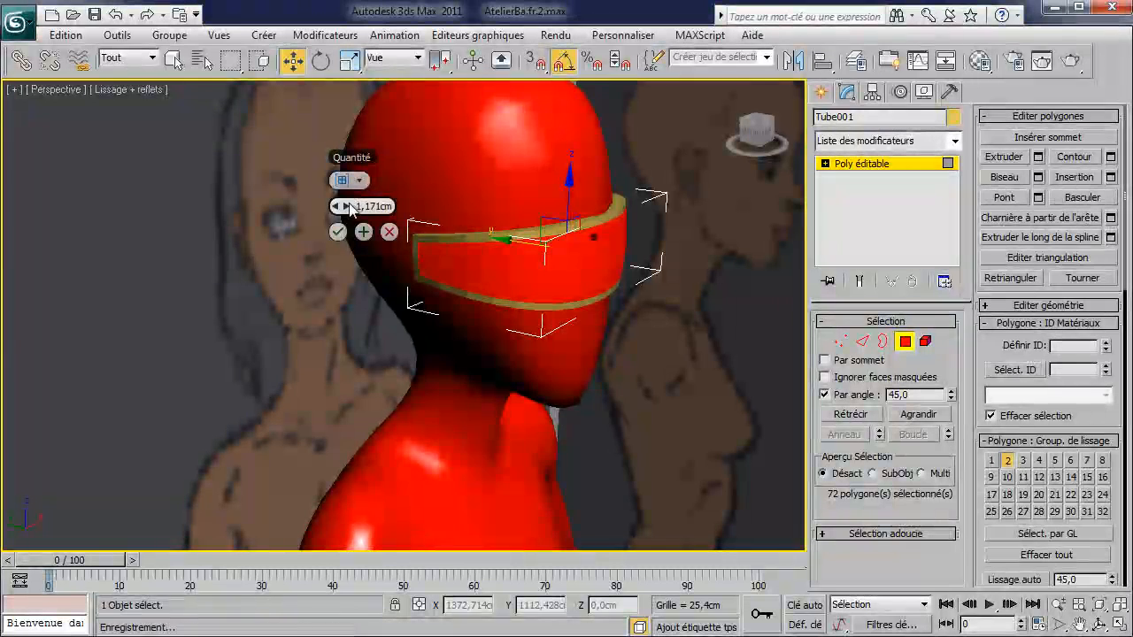
pyautogui.click(363, 231)
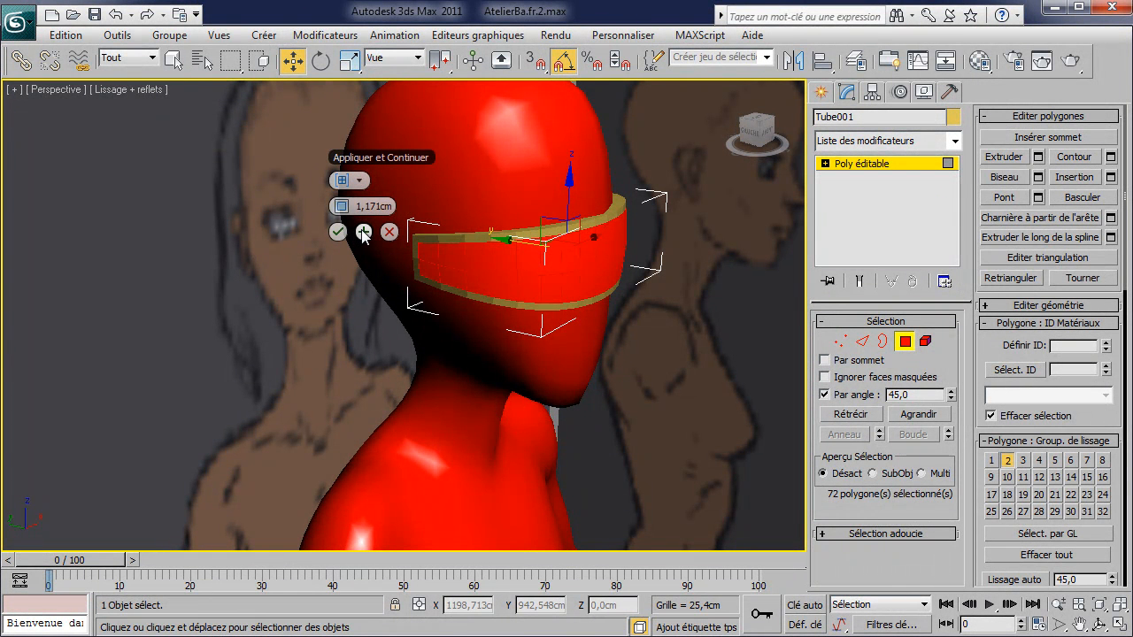
pyautogui.click(363, 232)
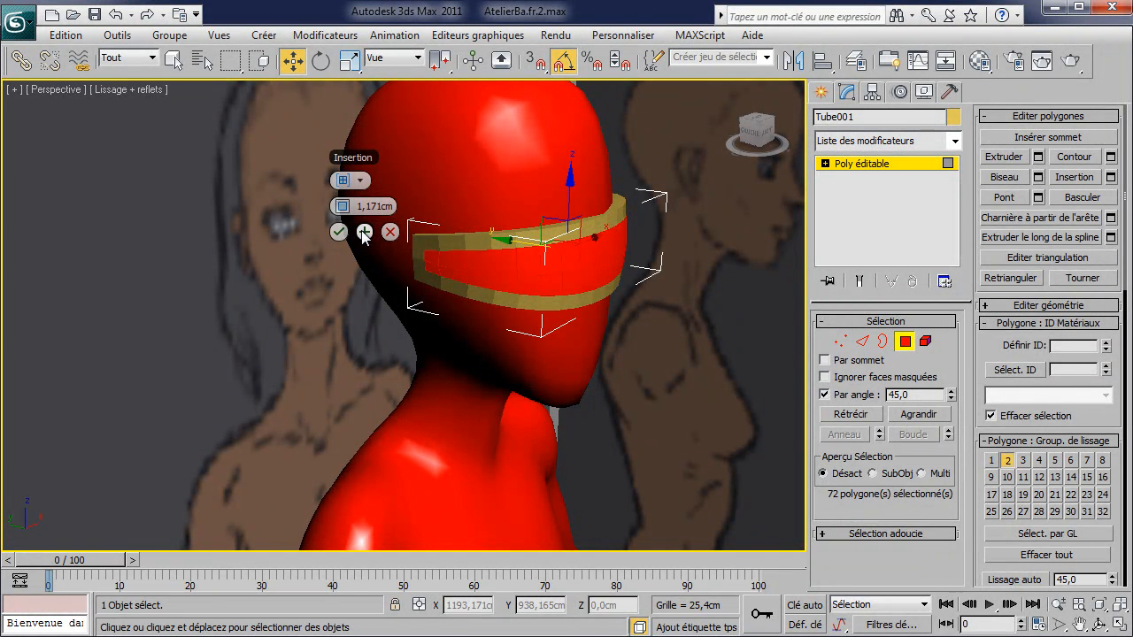
pyautogui.click(390, 232)
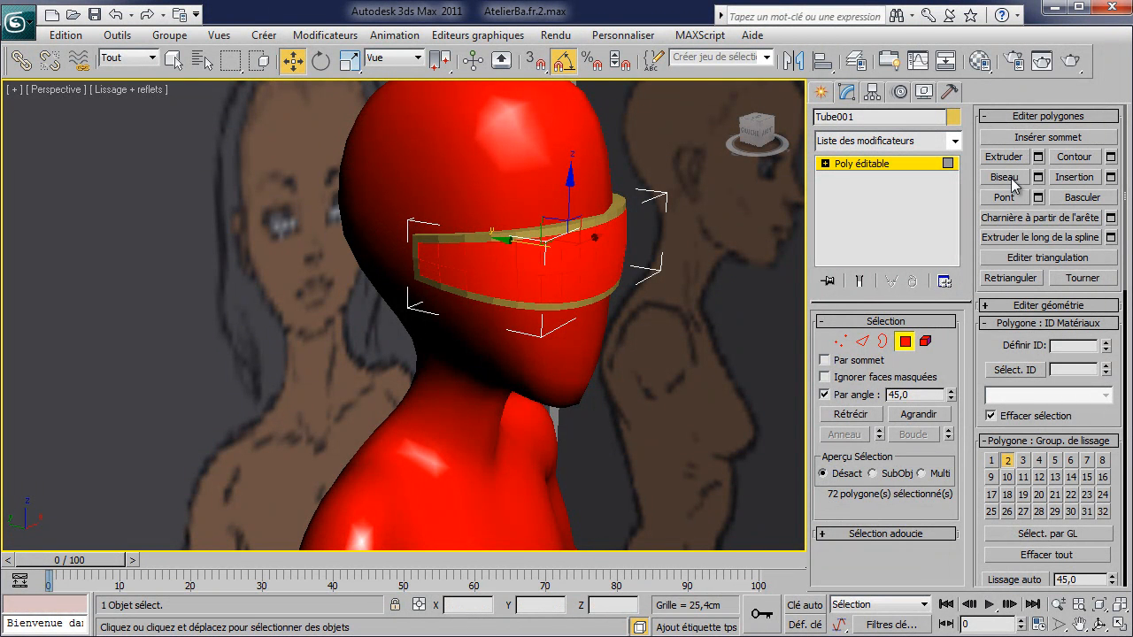
# Extrude the visor's inset polygons inward by -0,148 cm along their local normals and clear the selection.
pyautogui.click(1037, 158)
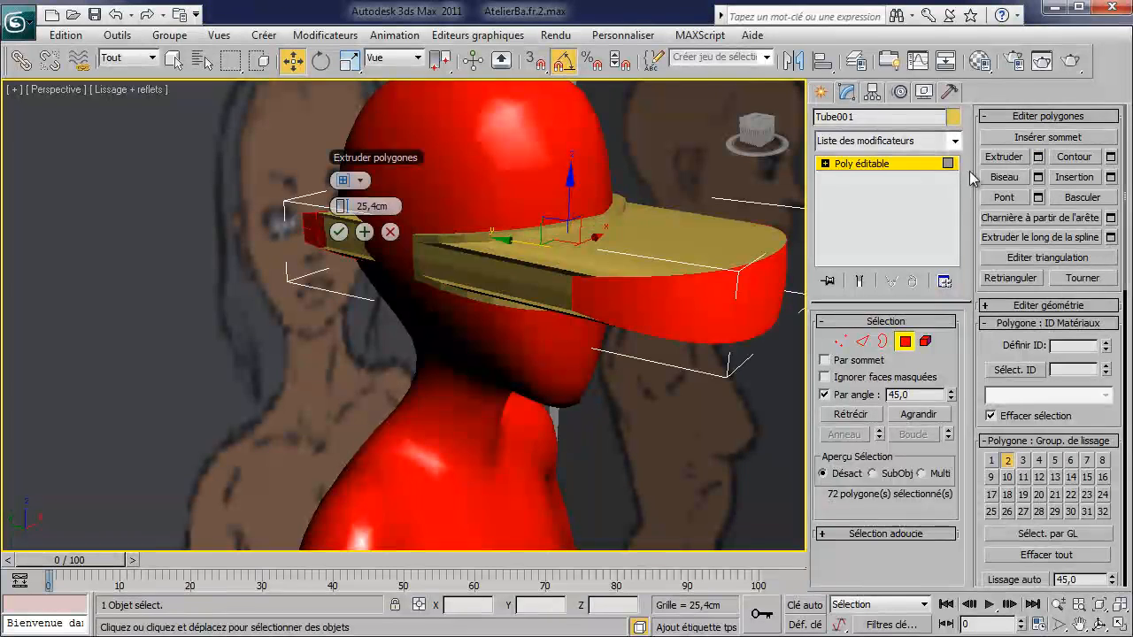
pyautogui.click(351, 181)
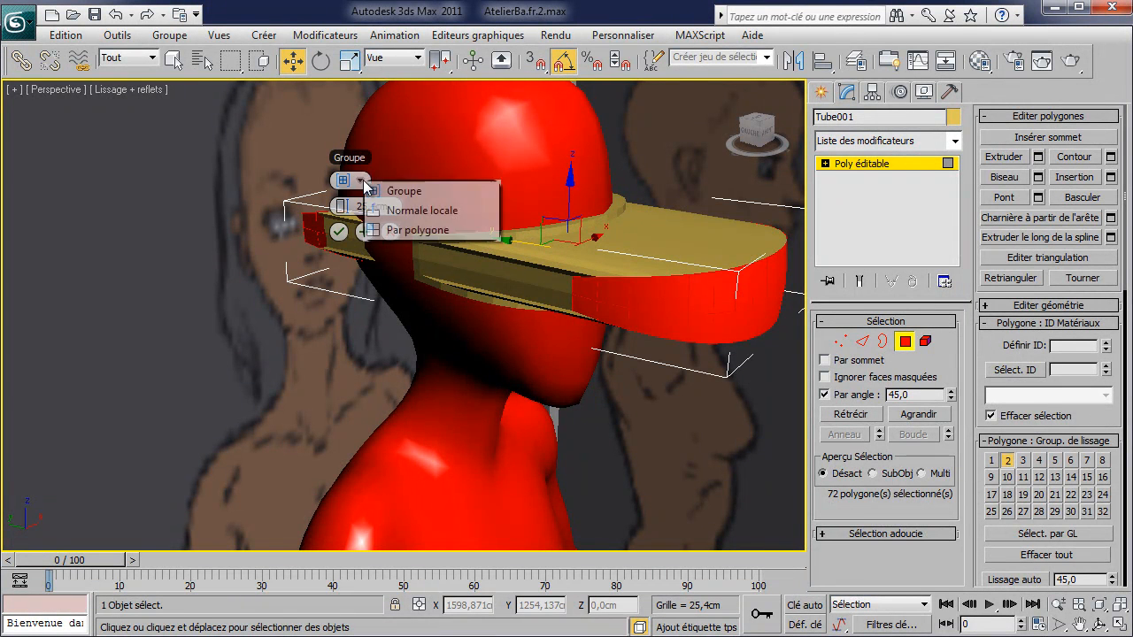
pyautogui.click(434, 209)
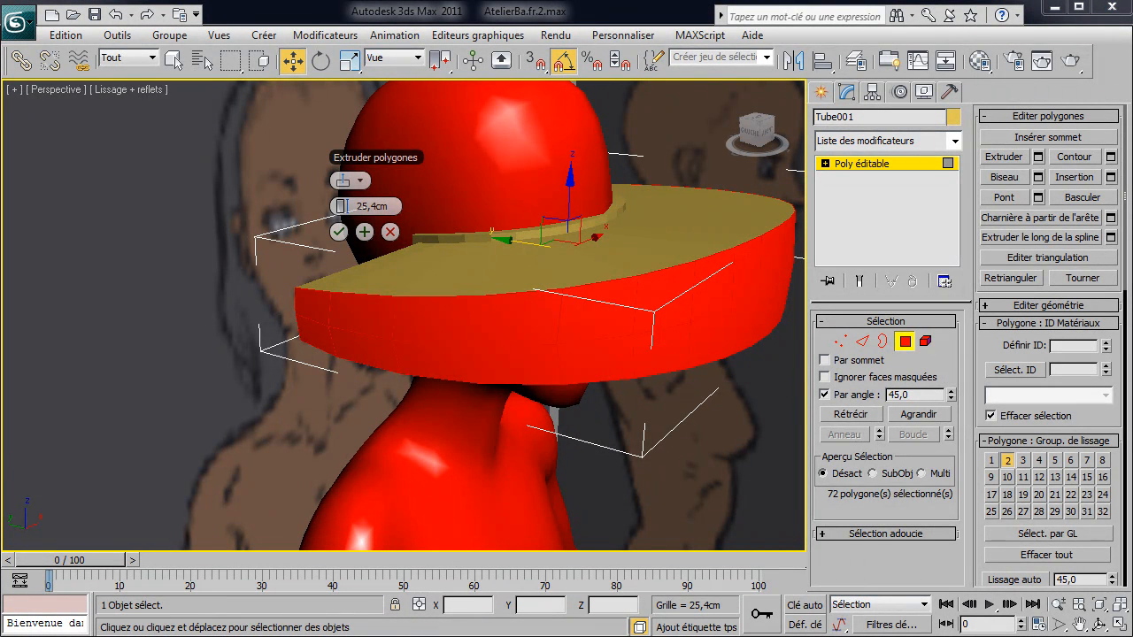
pyautogui.moveTo(352, 207); pyautogui.dragTo(301, 216)
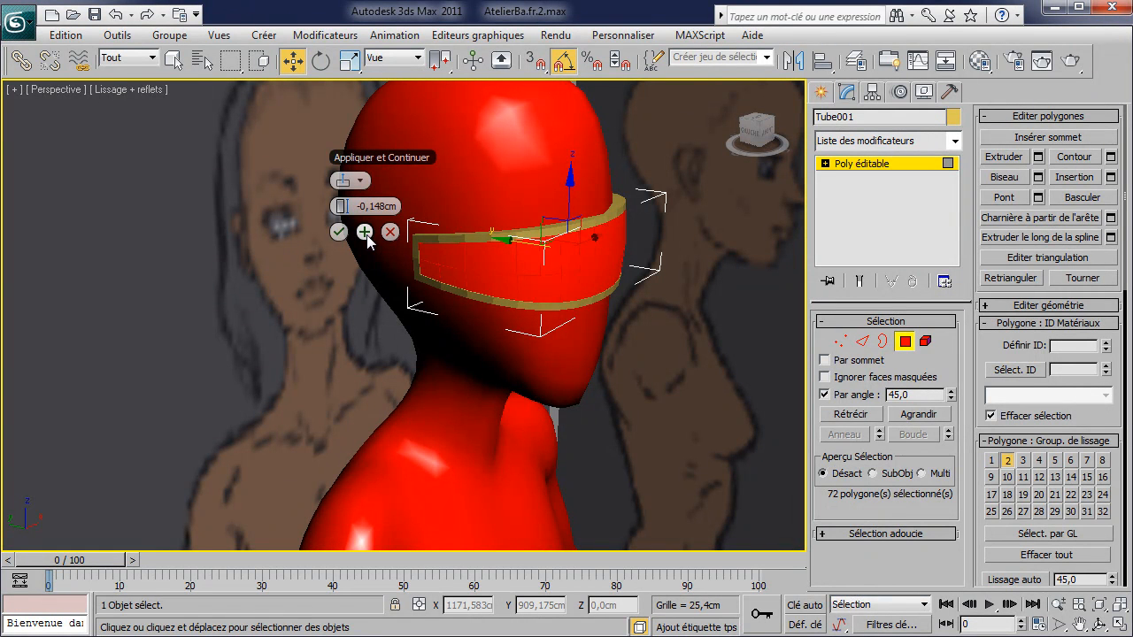
pyautogui.click(342, 234)
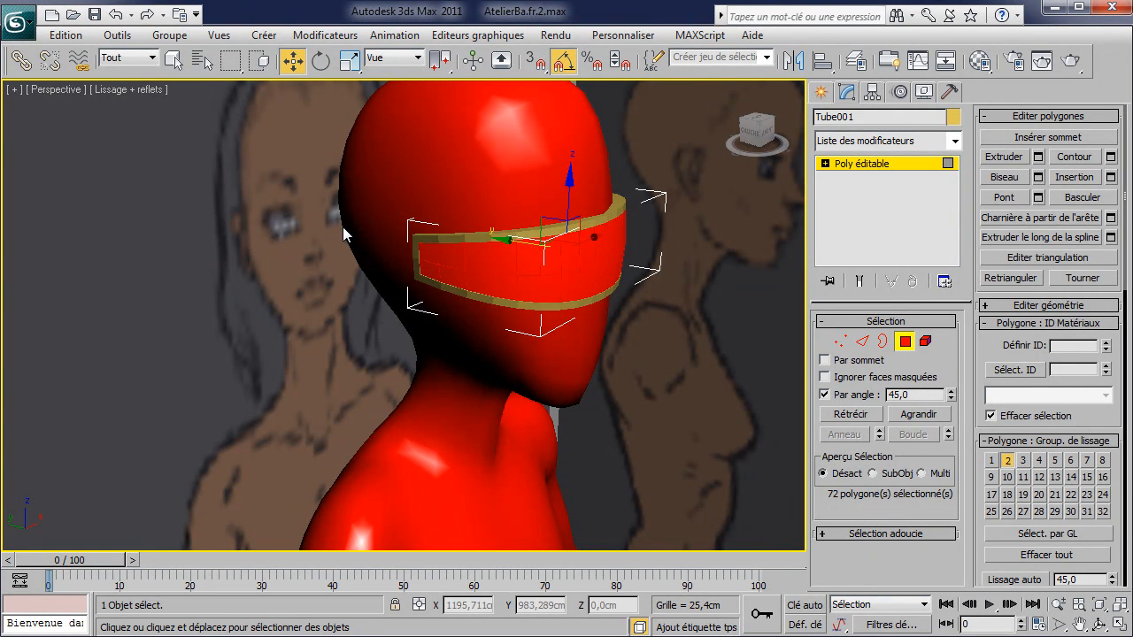
pyautogui.click(284, 312)
# Auto-smooth the whole visor element with a 45,0 threshold and leave element editing.
pyautogui.moveTo(349, 307); pyautogui.dragTo(269, 331, button='middle')
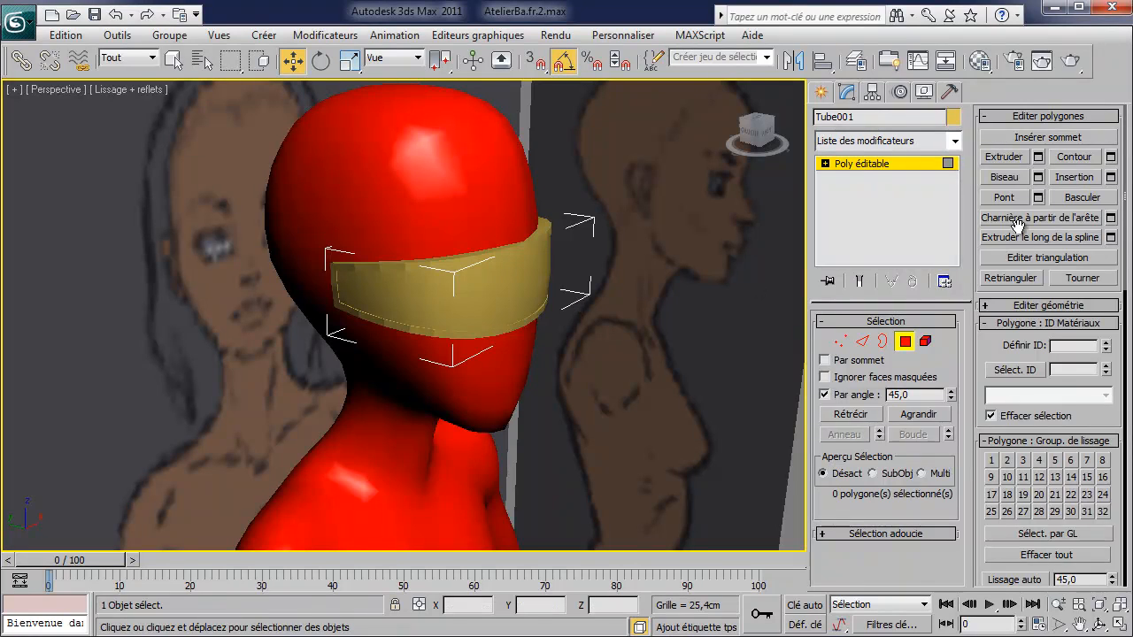
pyautogui.click(926, 345)
pyautogui.click(424, 316)
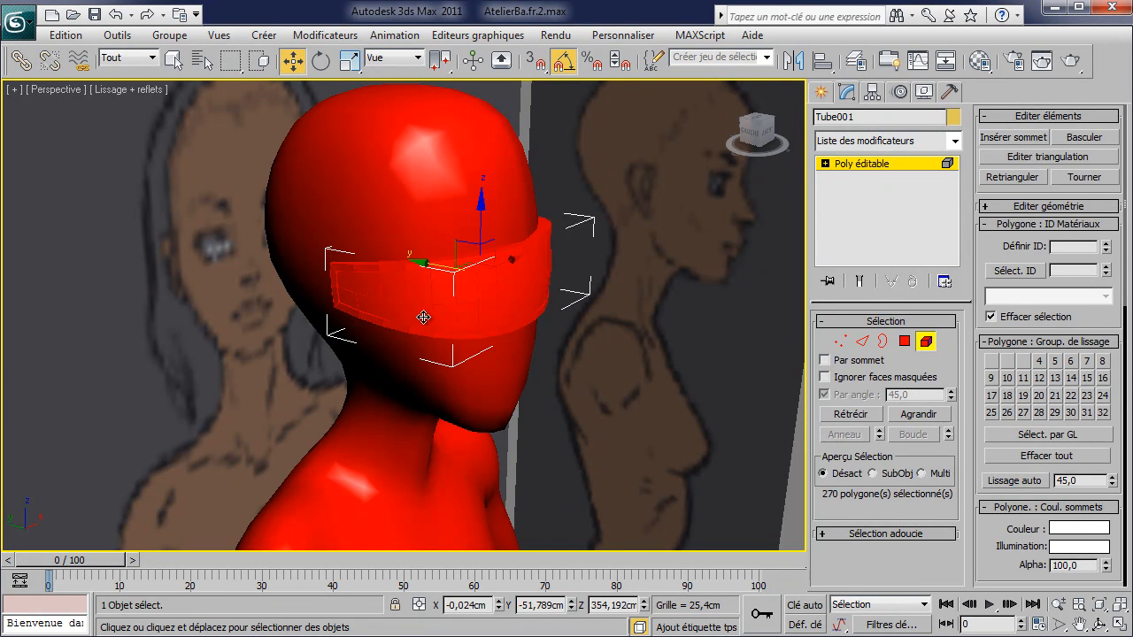
pyautogui.click(1014, 482)
pyautogui.click(927, 343)
pyautogui.keyDown('alt'); pyautogui.moveTo(645, 293); pyautogui.dragTo(531, 308, button='middle'); pyautogui.keyUp('alt')
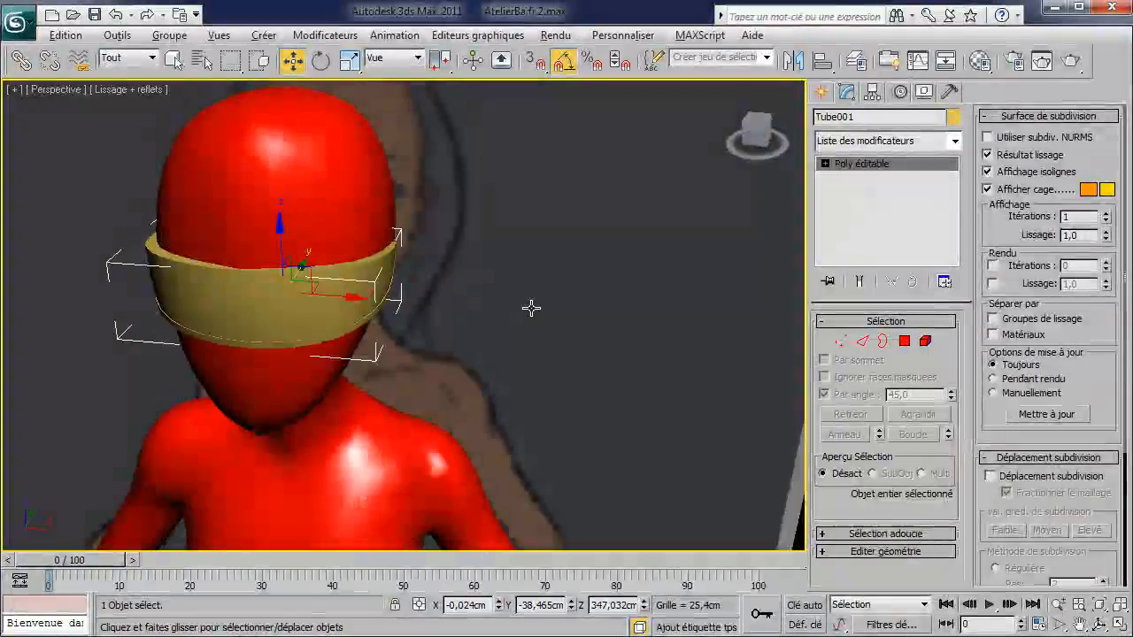
pyautogui.scroll(-5, 535, 322)
pyautogui.scroll(5, 539, 273)
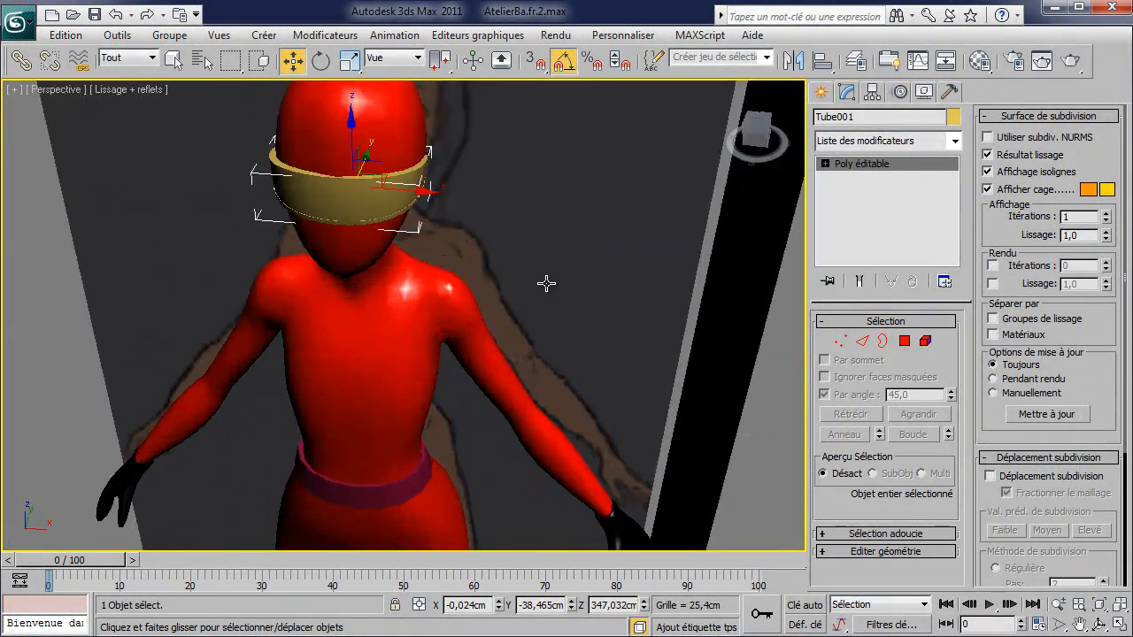
pyautogui.moveTo(551, 295); pyautogui.dragTo(501, 249, button='middle')
pyautogui.scroll(-4, 501, 248)
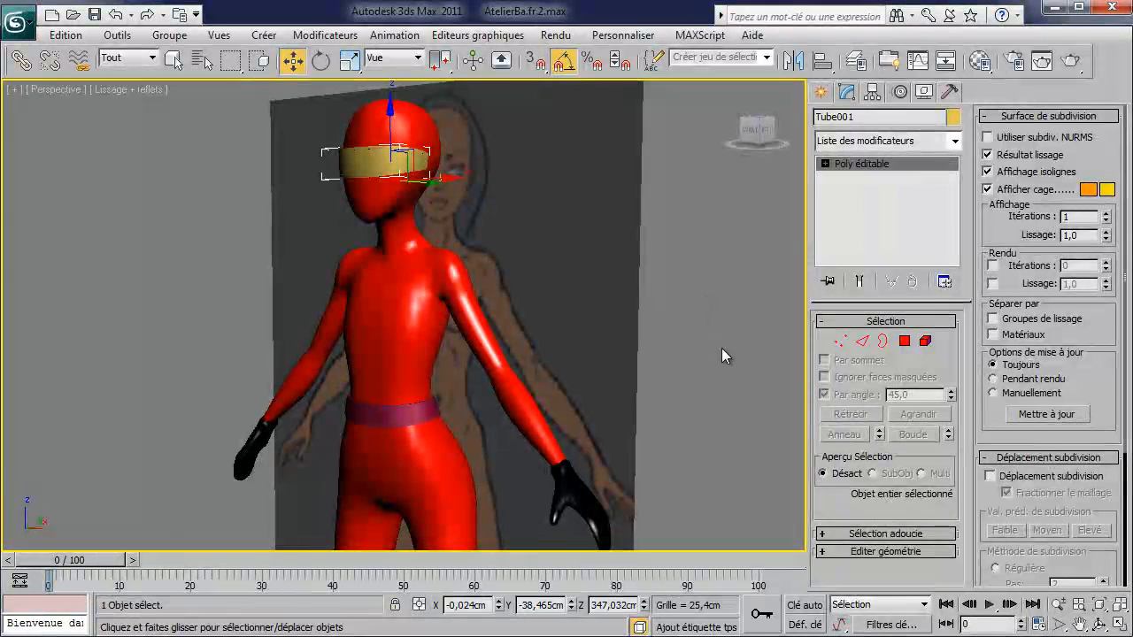
# Attach the head visor and the waist belt to the body mesh at its editable poly level, beneath the Symmetry modifier.
pyautogui.click(720, 258)
pyautogui.keyDown('alt'); pyautogui.moveTo(719, 258); pyautogui.dragTo(707, 348, button='middle'); pyautogui.keyUp('alt')
pyautogui.scroll(4, 702, 284)
pyautogui.click(420, 324)
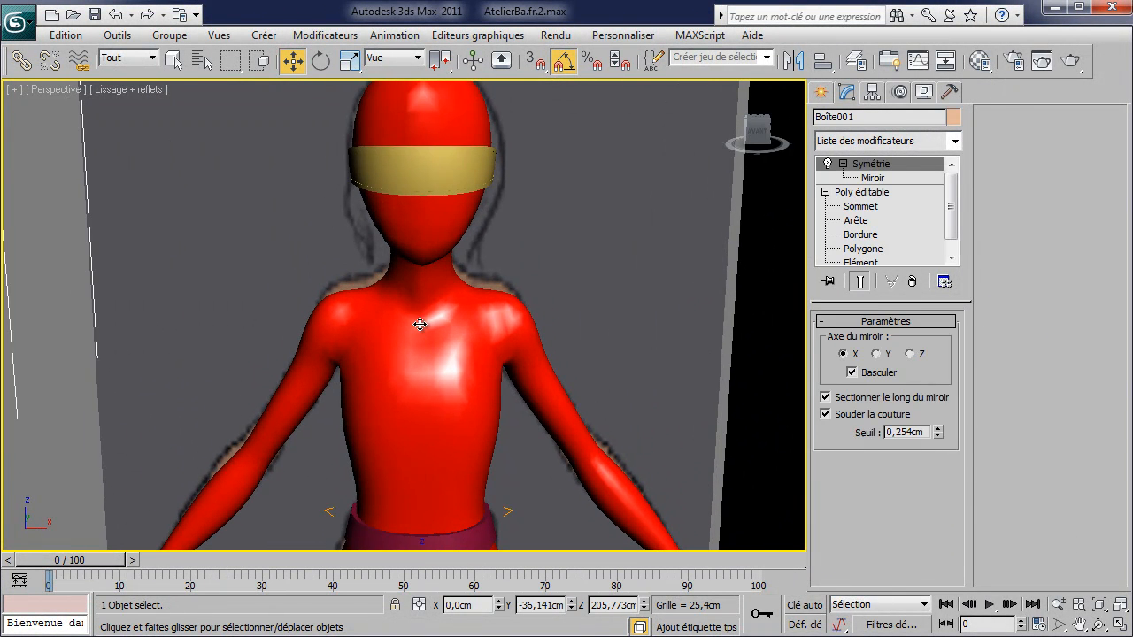
pyautogui.moveTo(504, 309)
pyautogui.keyDown('alt'); pyautogui.mouseDown(button='middle')
pyautogui.moveTo(534, 346)
pyautogui.moveTo(597, 333)
pyautogui.moveTo(512, 300)
pyautogui.mouseUp(button='middle'); pyautogui.keyUp('alt')
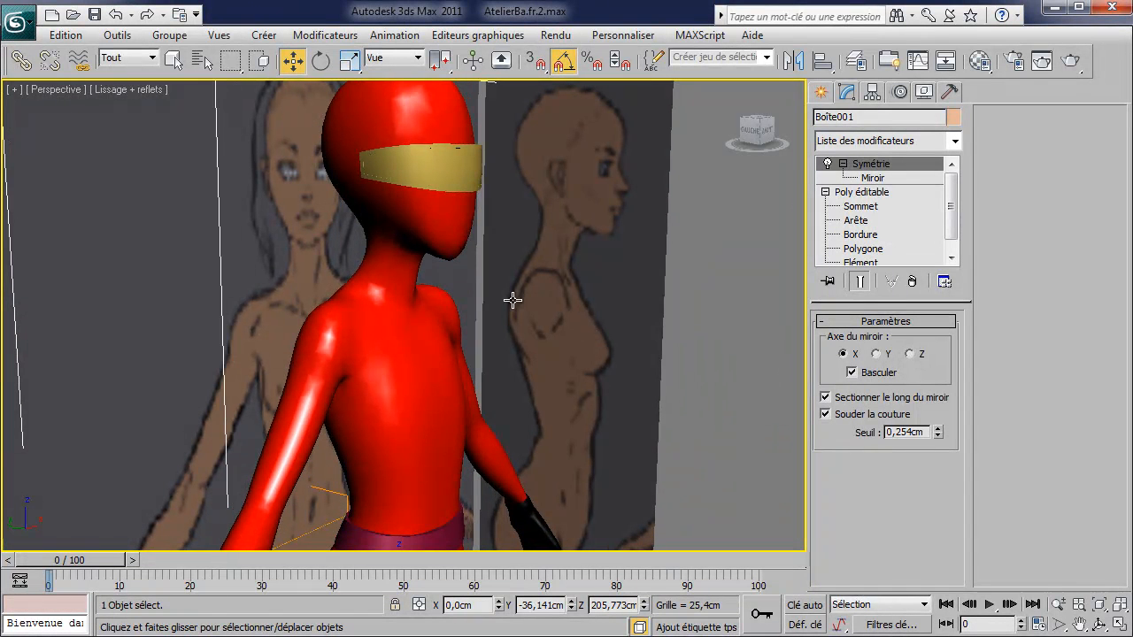
pyautogui.click(855, 196)
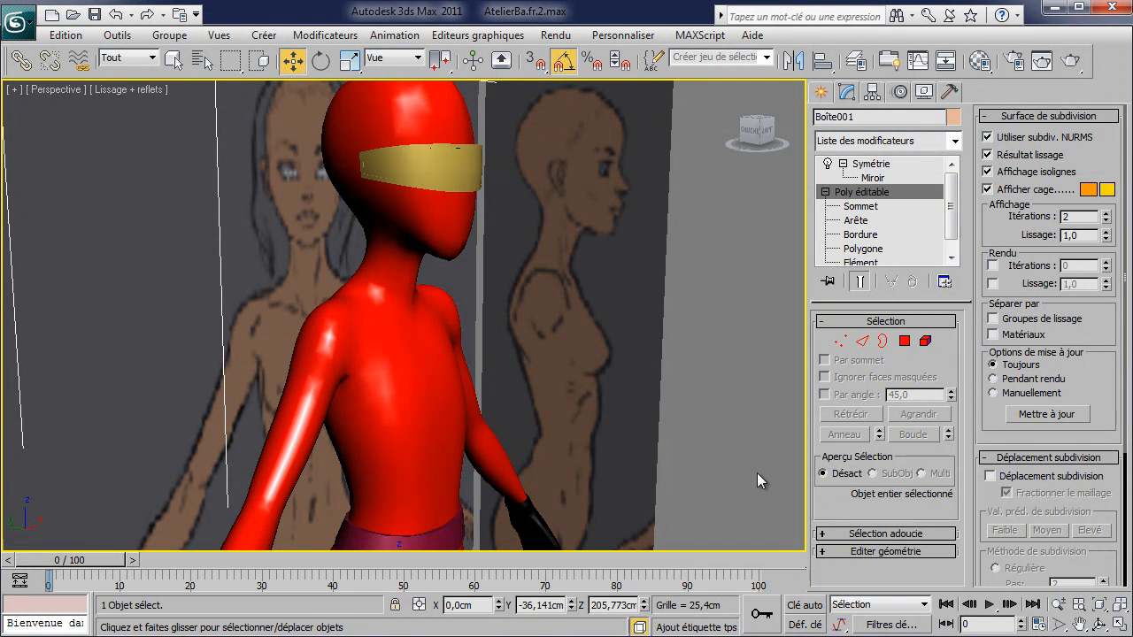
pyautogui.moveTo(885, 552); pyautogui.dragTo(1054, 181)
pyautogui.click(1011, 242)
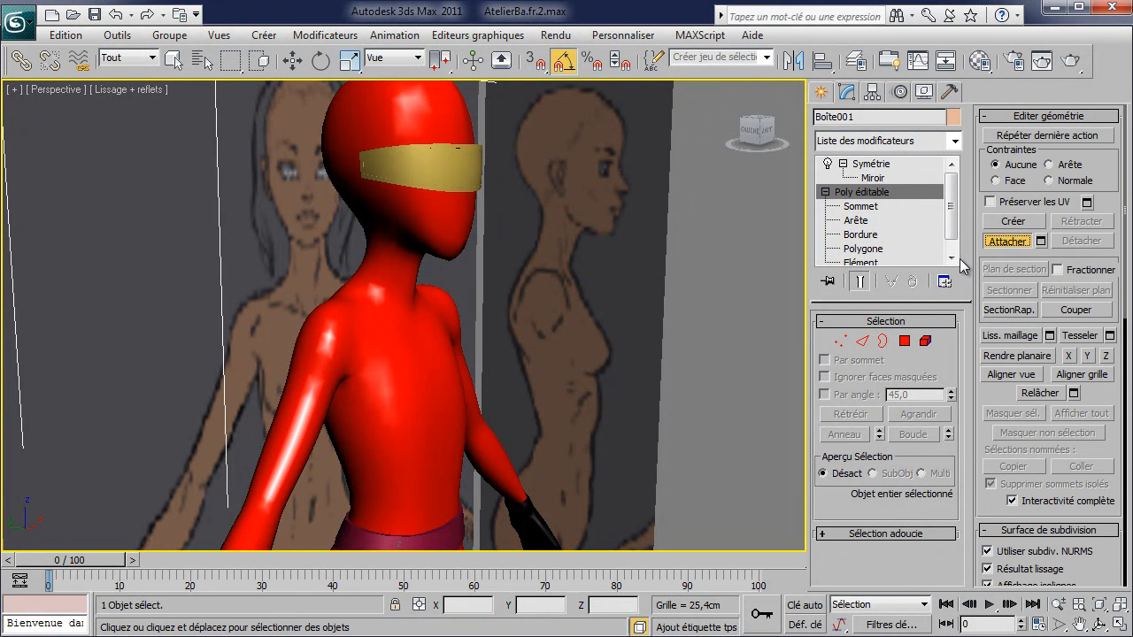
pyautogui.click(451, 179)
pyautogui.moveTo(493, 380); pyautogui.dragTo(429, 420, button='middle')
pyautogui.click(427, 438)
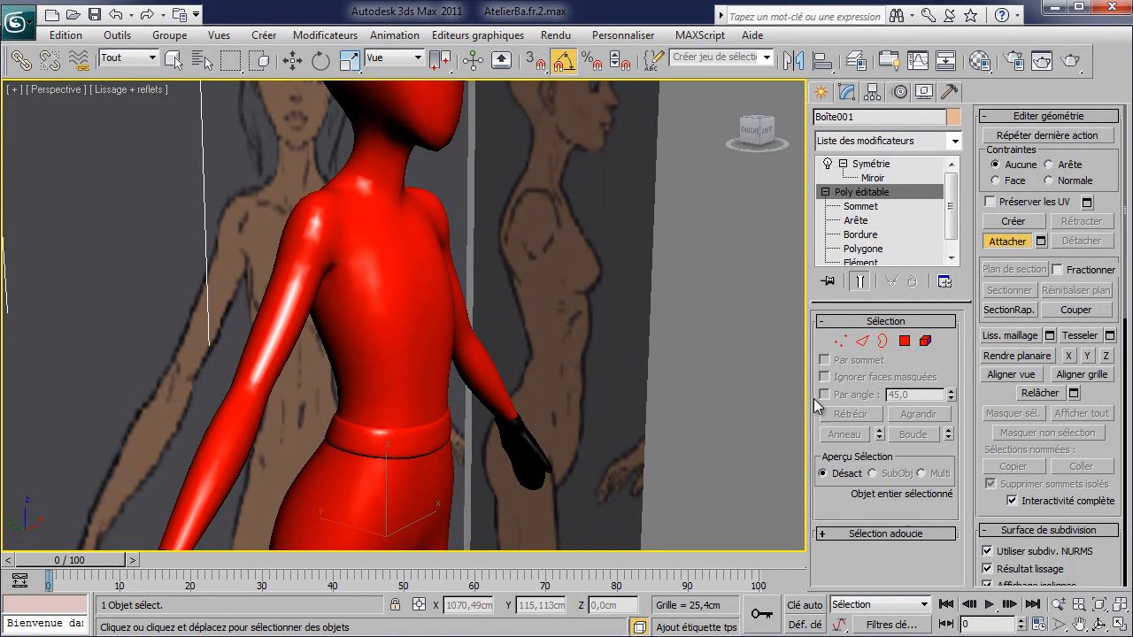
# Select the attached belt and visor elements and auto-smooth them with a 45,0 threshold.
pyautogui.click(925, 344)
pyautogui.click(515, 430)
pyautogui.moveTo(514, 430); pyautogui.dragTo(536, 450, button='middle')
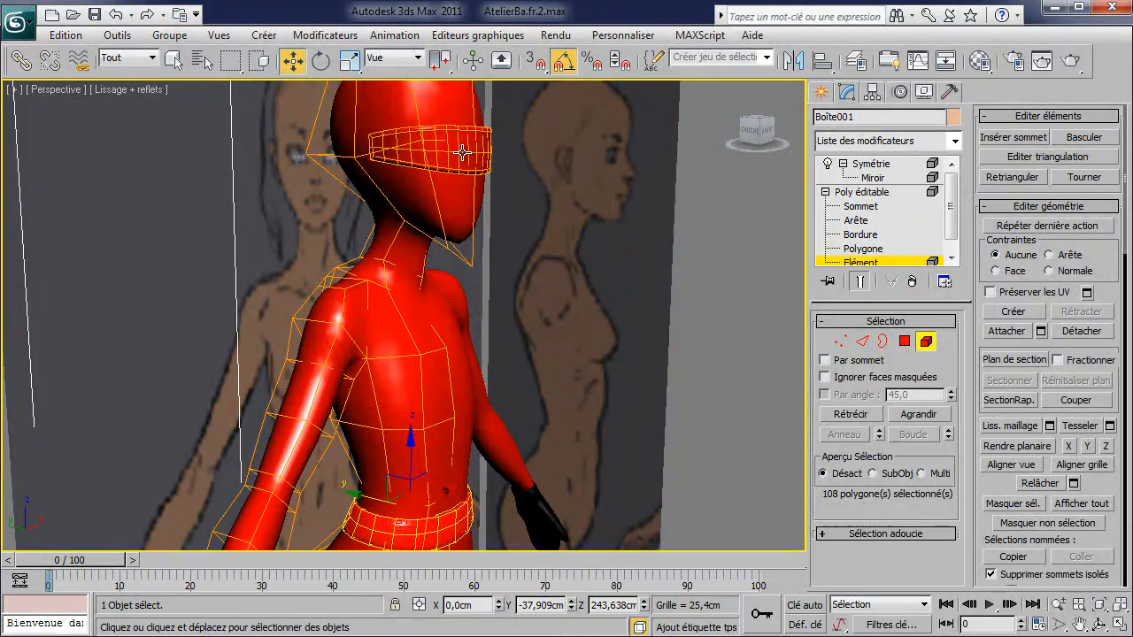
pyautogui.click(462, 153)
pyautogui.moveTo(990, 524); pyautogui.dragTo(1038, 93)
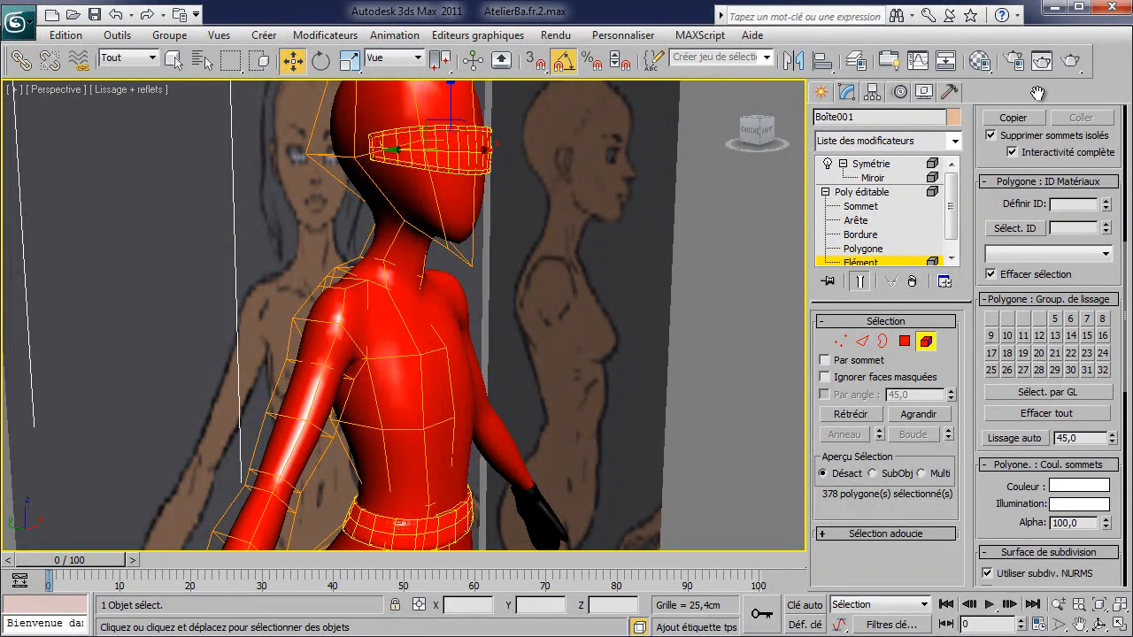
pyautogui.moveTo(543, 338); pyautogui.dragTo(543, 199, button='middle')
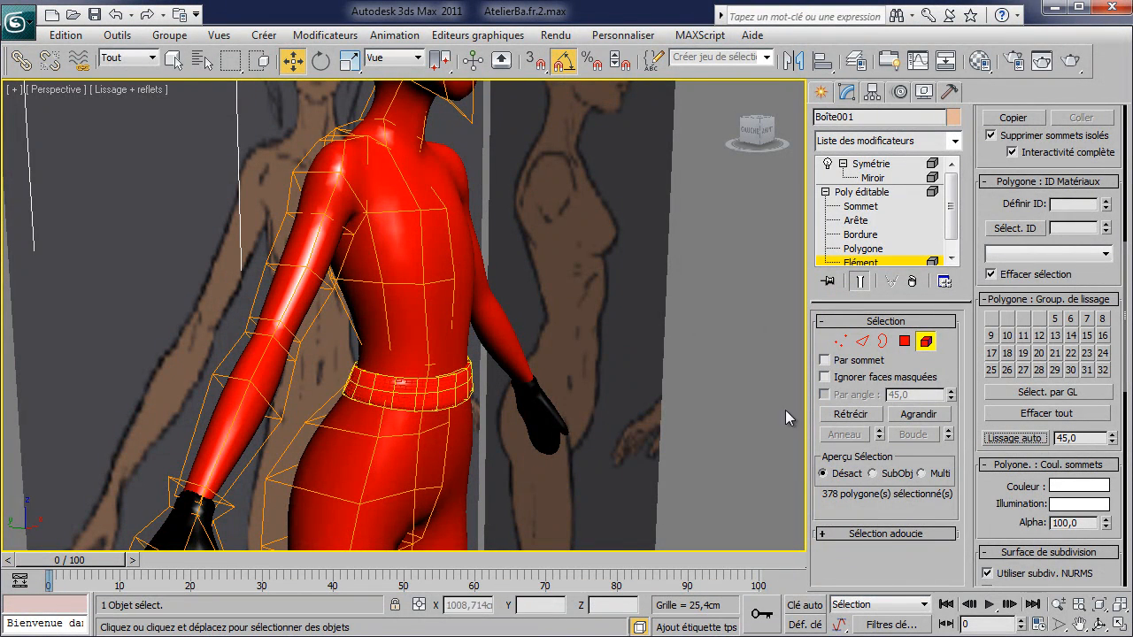
# Separate the body mesh's NURMS subdivision by smoothing groups.
pyautogui.scroll(2, 468, 415)
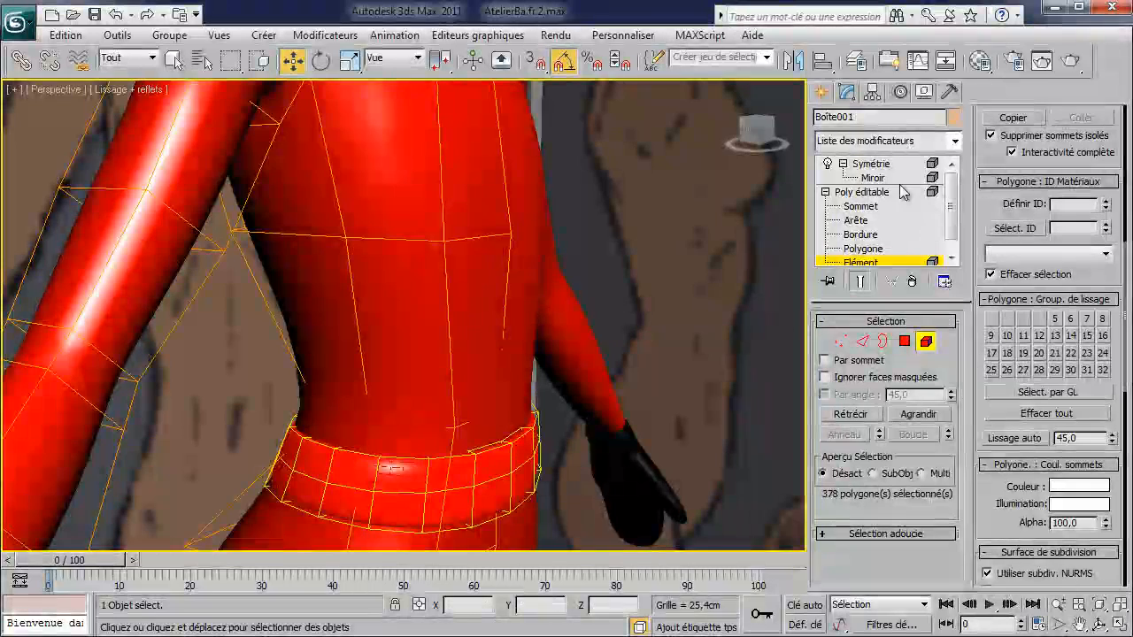
pyautogui.moveTo(998, 516); pyautogui.dragTo(1018, 33)
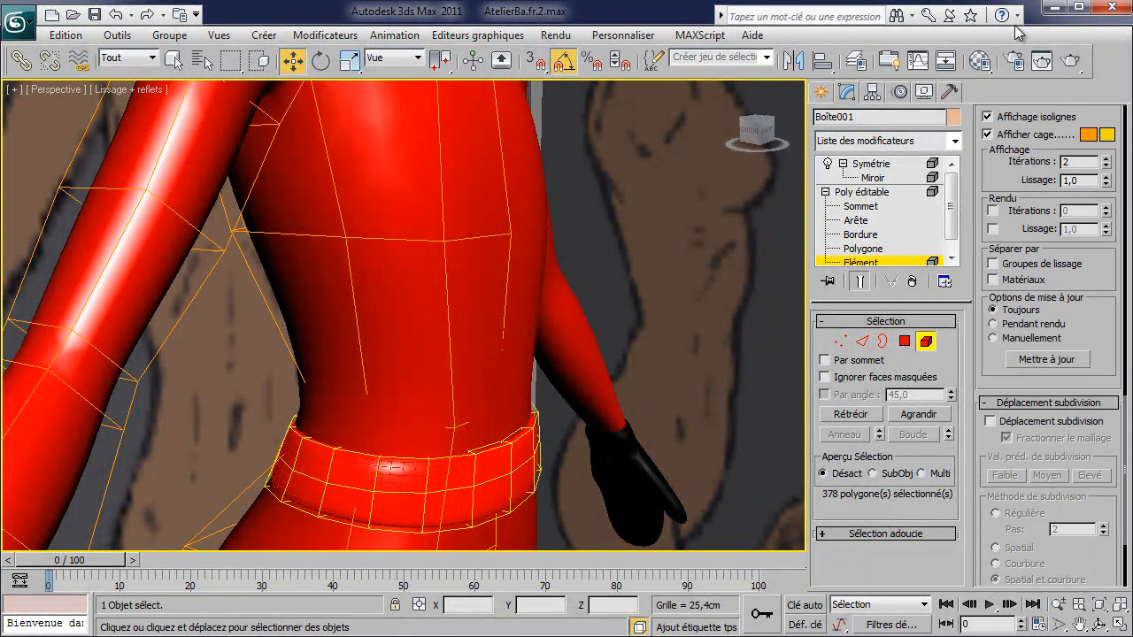
pyautogui.click(1018, 267)
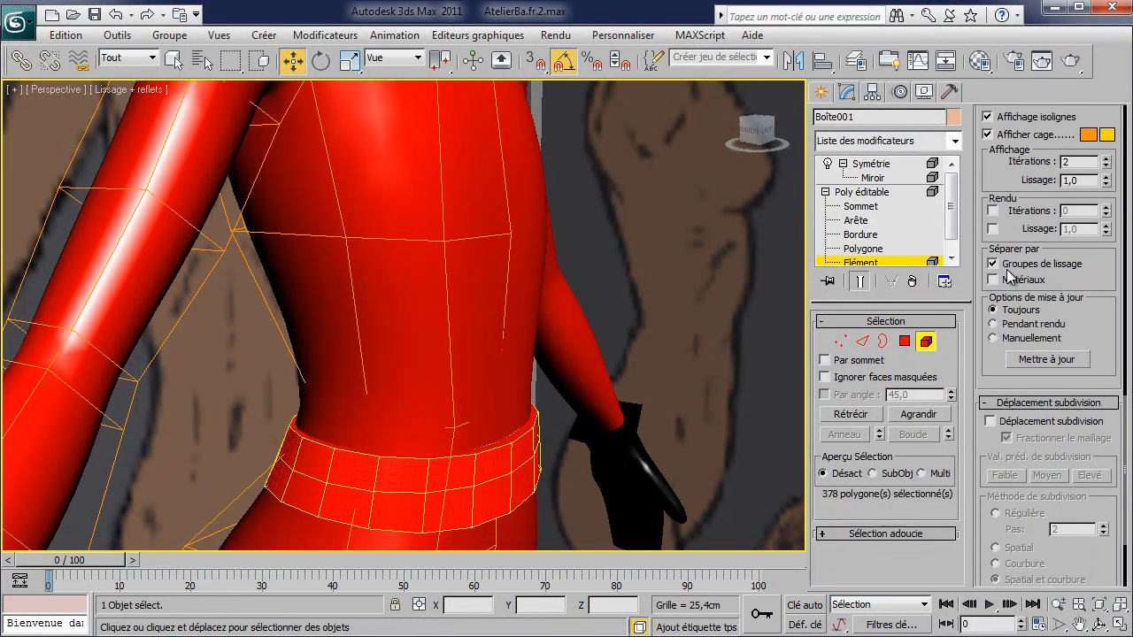
pyautogui.moveTo(642, 365); pyautogui.dragTo(643, 595, button='middle')
pyautogui.scroll(-3, 553, 444)
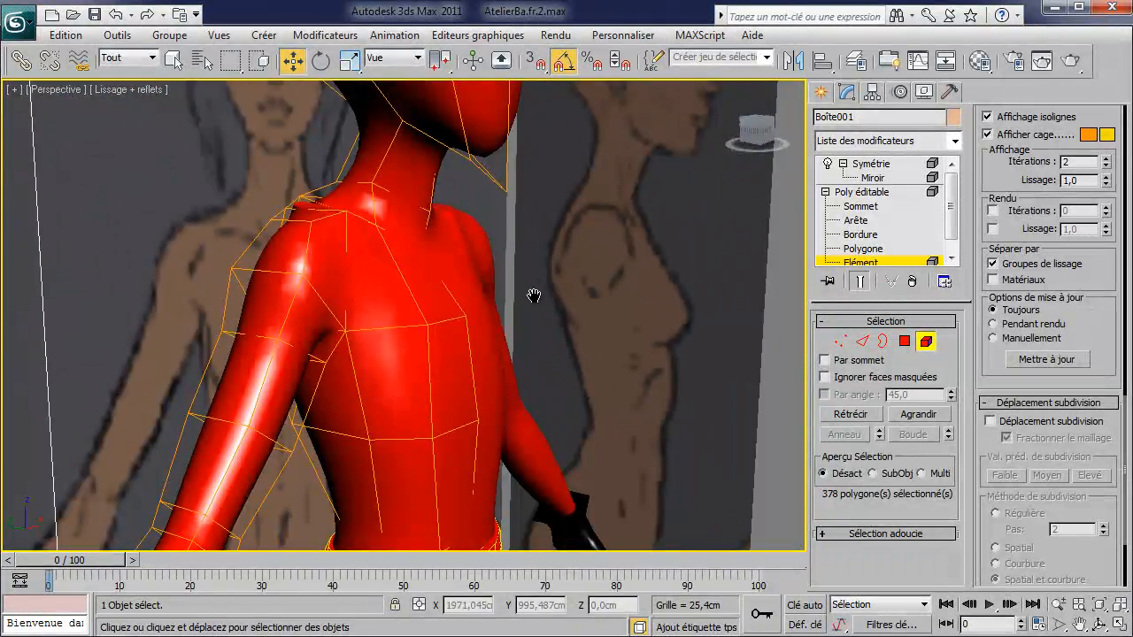
pyautogui.moveTo(534, 296); pyautogui.dragTo(516, 544, button='middle')
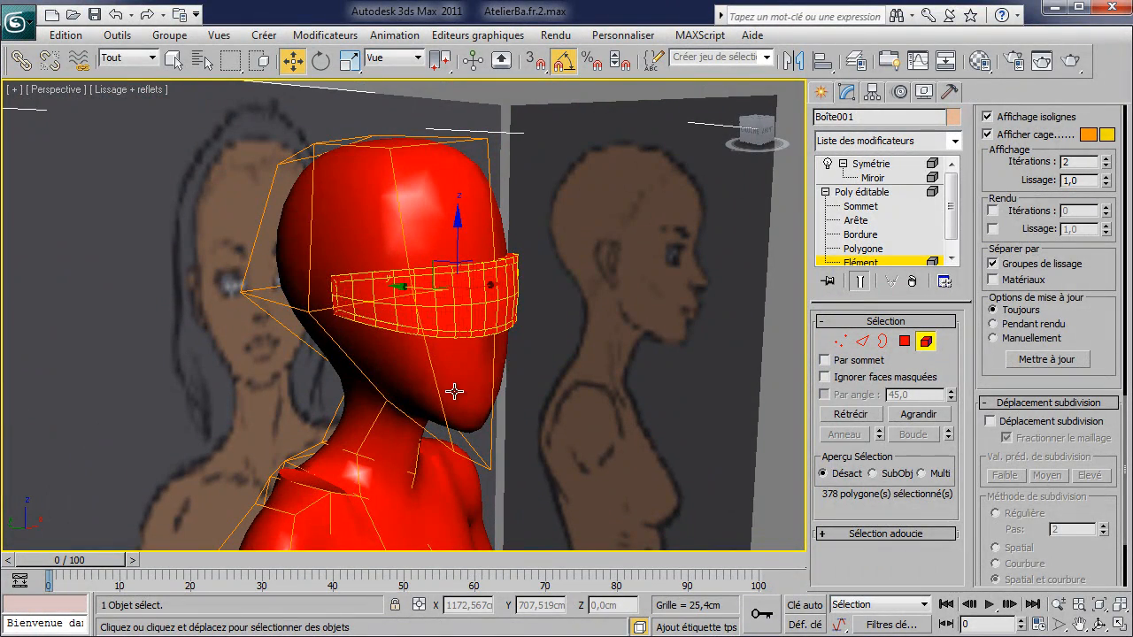
# Select the red body suit element and assign all its polygons to smoothing group 1 only.
pyautogui.click(454, 391)
pyautogui.scroll(8, 1018, 371)
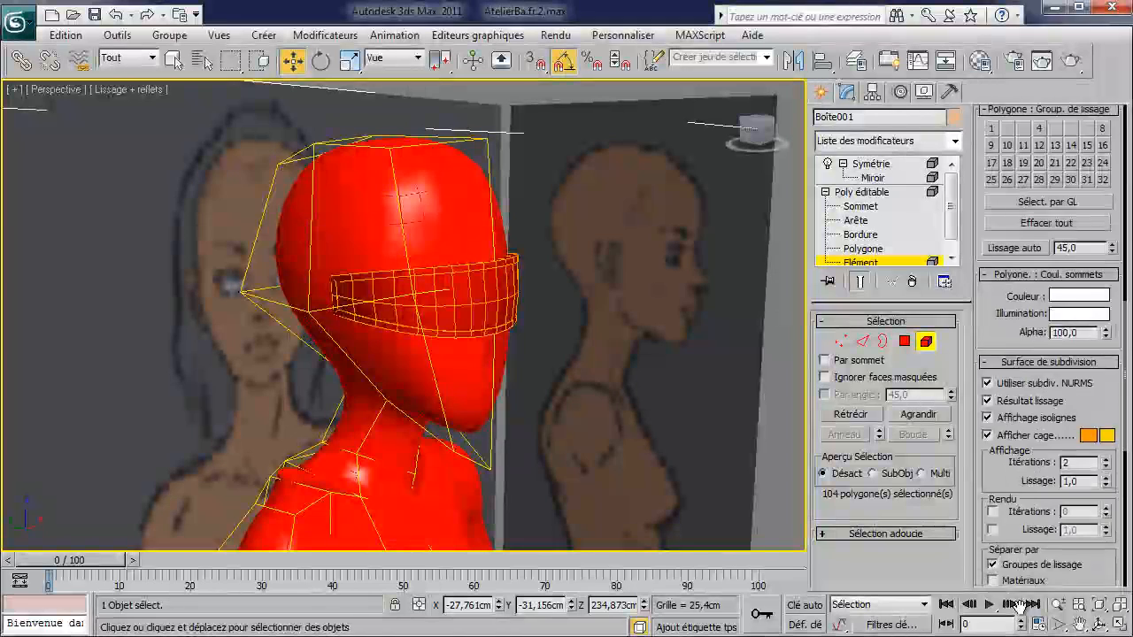
pyautogui.click(1028, 297)
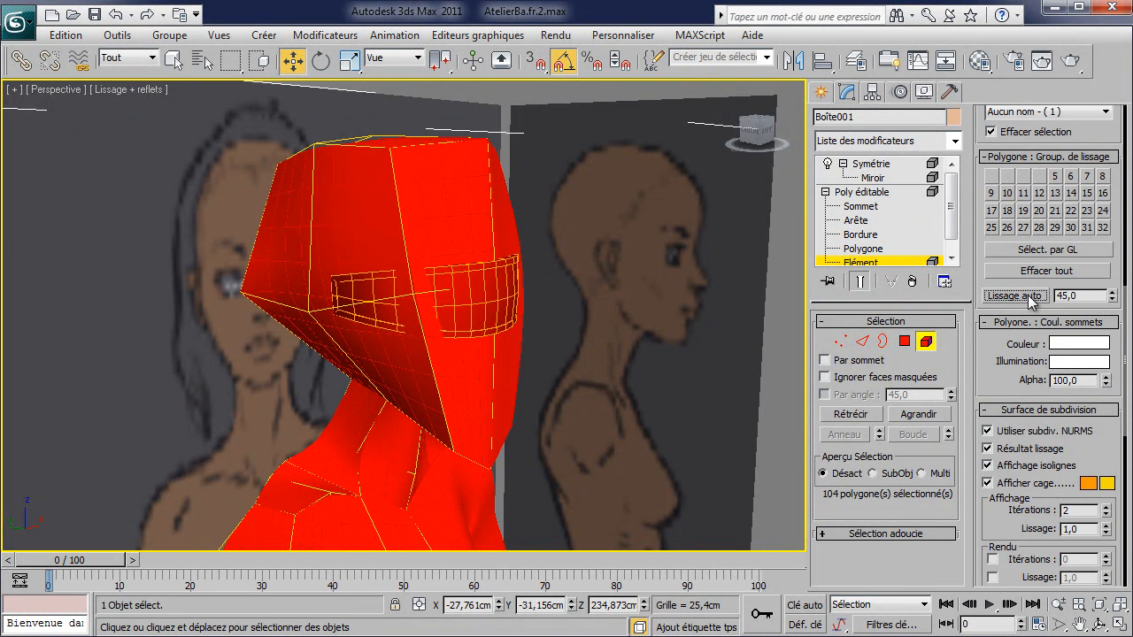
pyautogui.click(991, 177)
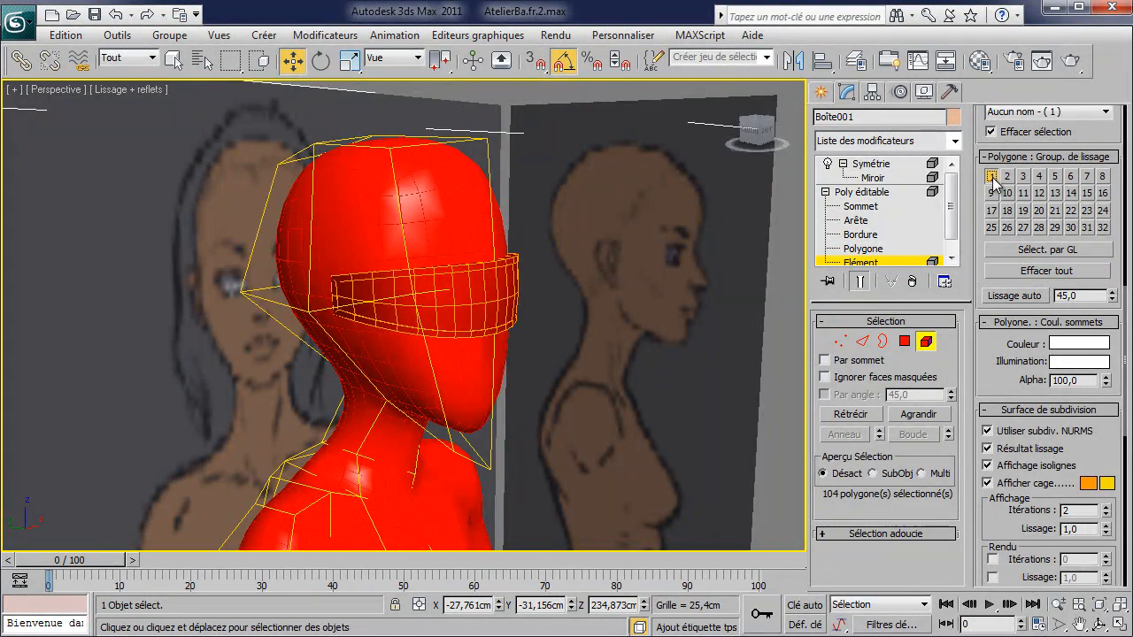
# Select the black glove element, clear its smoothing groups and assign it smoothing group 2.
pyautogui.moveTo(686, 392); pyautogui.dragTo(675, 251, button='middle')
pyautogui.scroll(-4, 675, 251)
pyautogui.moveTo(650, 345); pyautogui.dragTo(614, 226, button='middle')
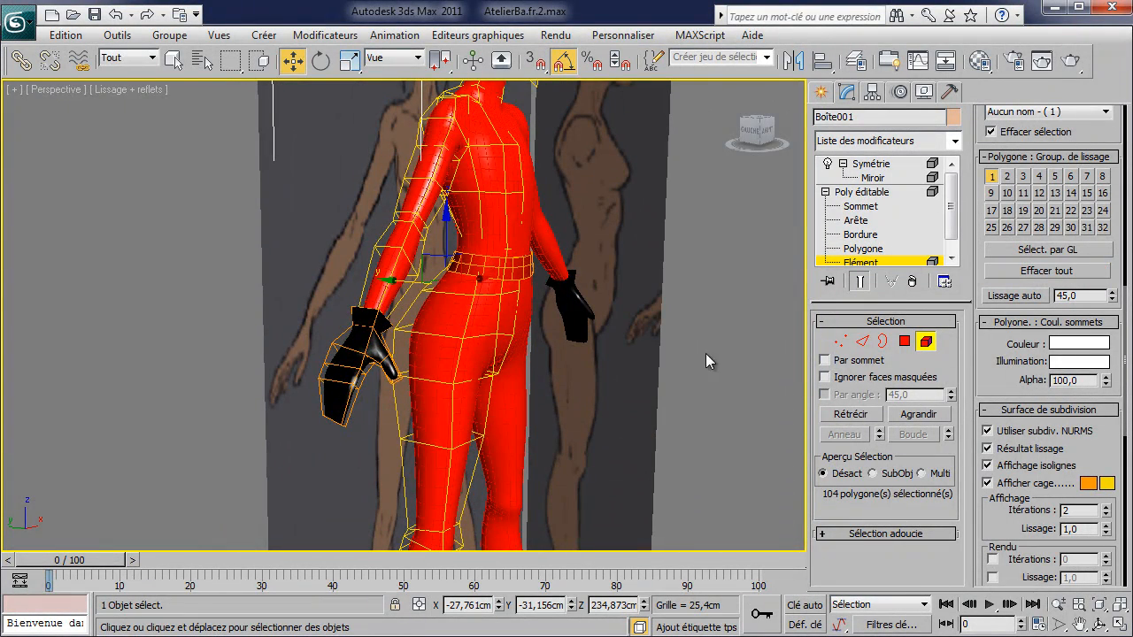
pyautogui.click(347, 356)
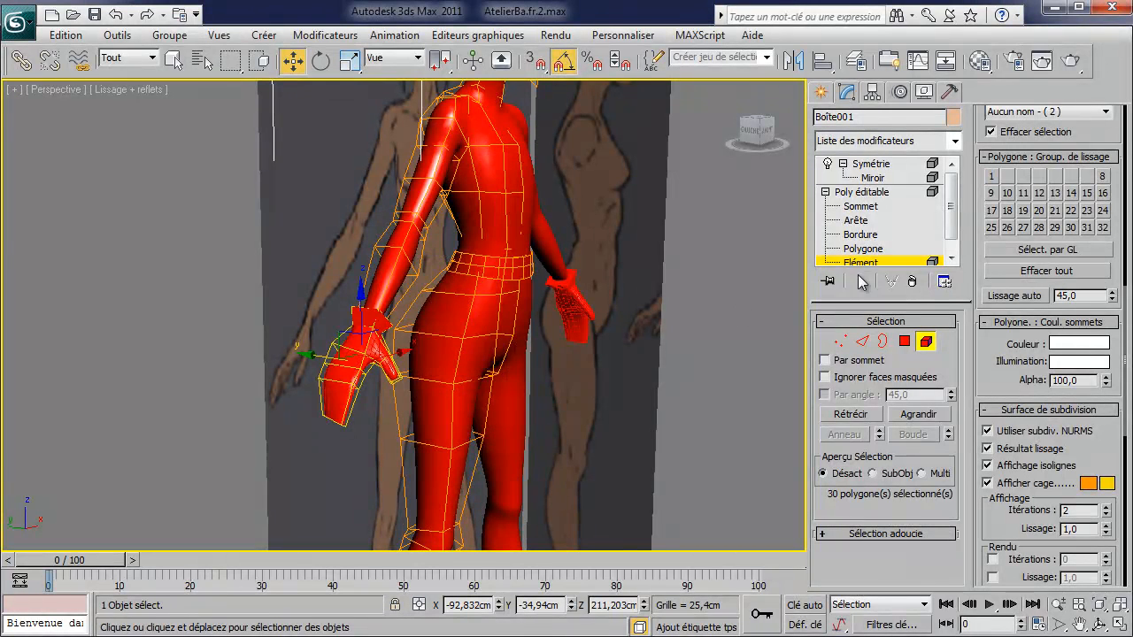
pyautogui.click(1041, 274)
pyautogui.click(1008, 177)
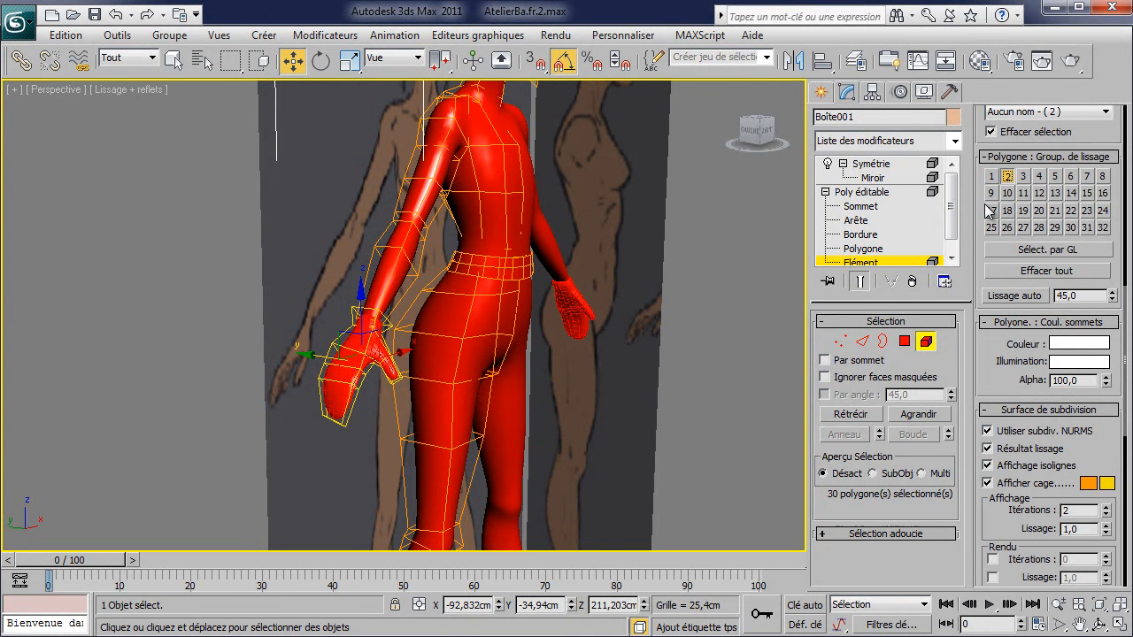
# Select the black boot element, clear its smoothing groups and assign it smoothing group 3.
pyautogui.moveTo(705, 376); pyautogui.dragTo(711, 120, button='middle')
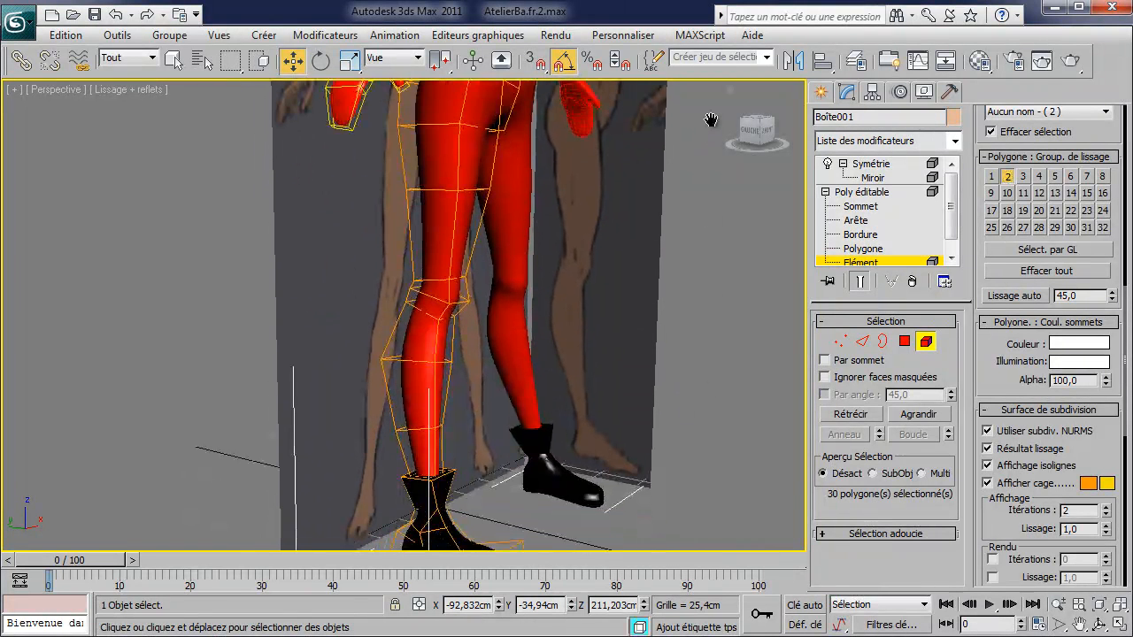
pyautogui.click(431, 508)
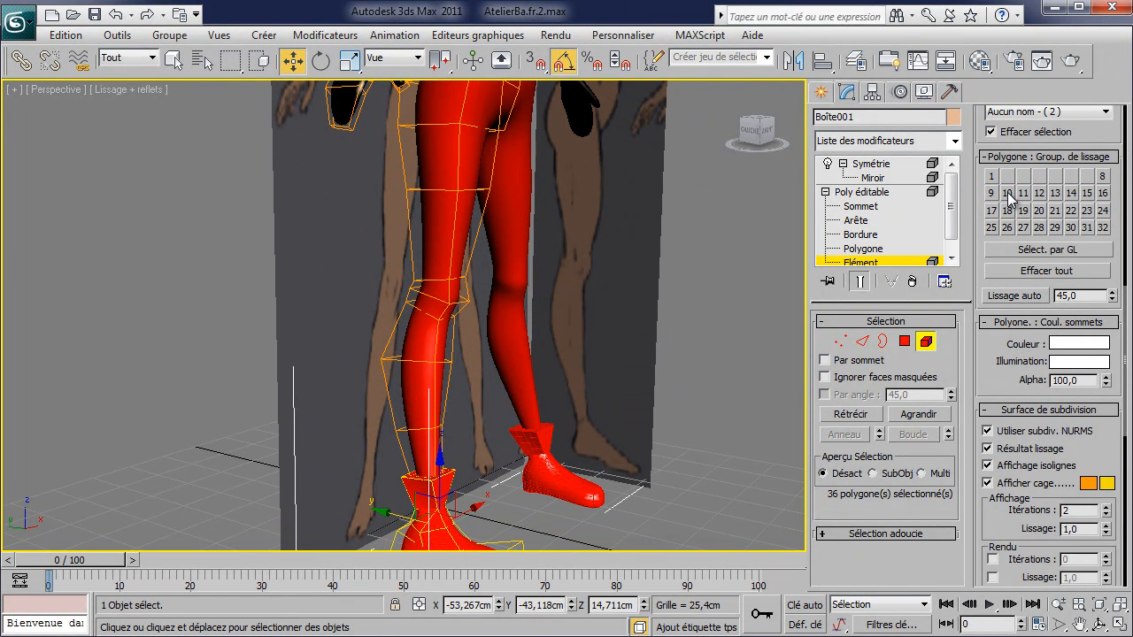
pyautogui.click(1029, 273)
pyautogui.click(1023, 176)
# Select the belt and visor elements together, set their material ID to 2 and leave element editing.
pyautogui.moveTo(682, 340); pyautogui.dragTo(632, 491, button='middle')
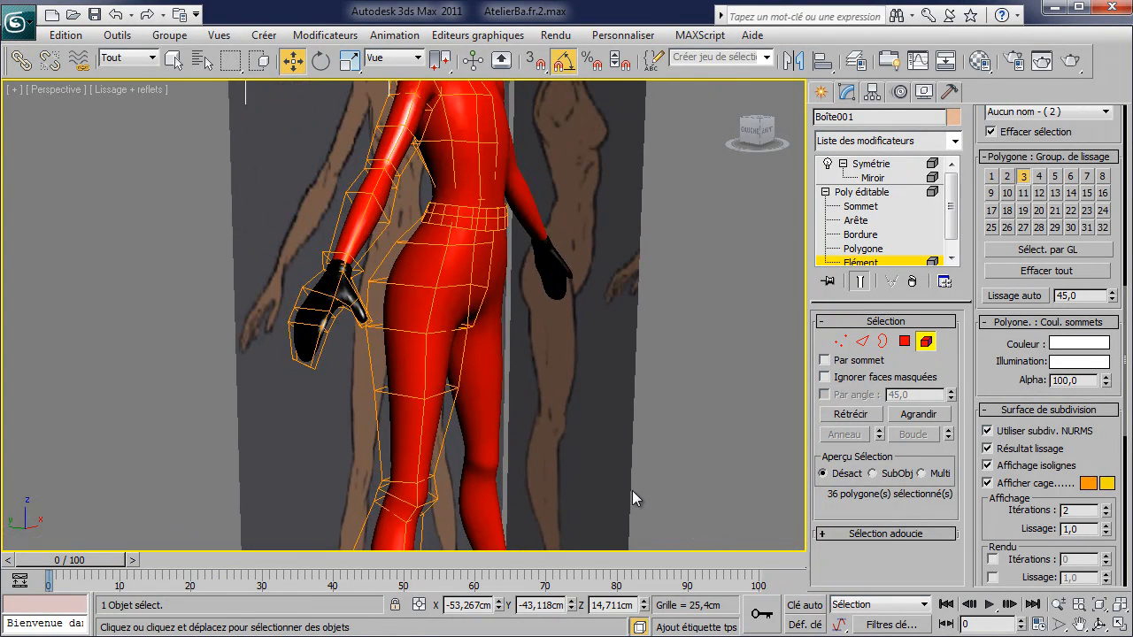
pyautogui.scroll(2, 555, 258)
pyautogui.moveTo(553, 257); pyautogui.dragTo(496, 472, button='middle')
pyautogui.click(494, 383)
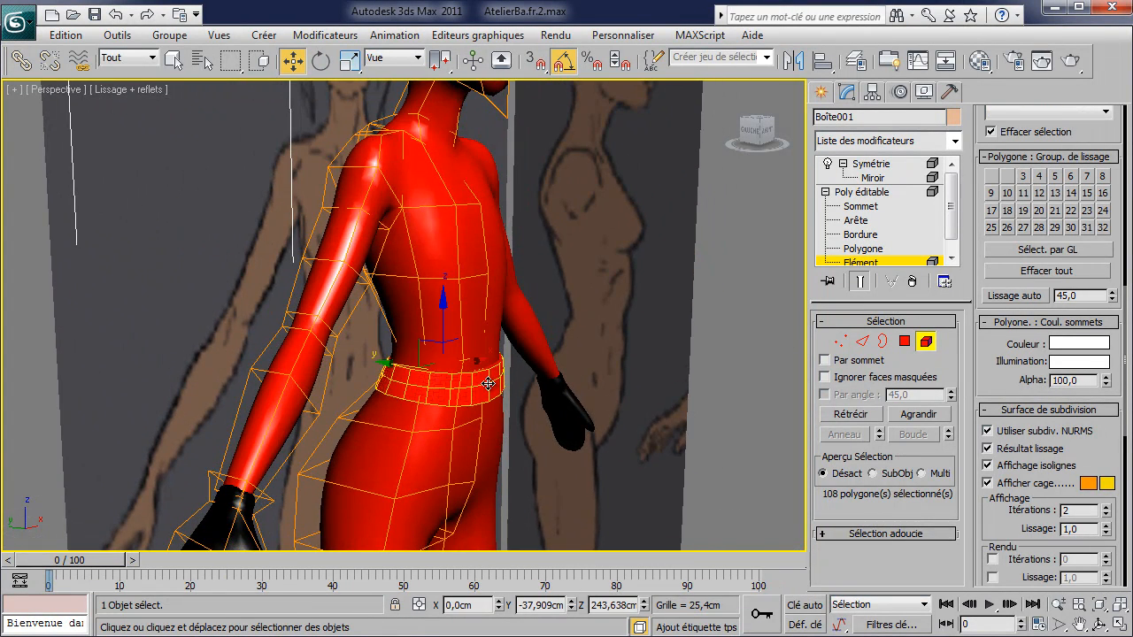
pyautogui.moveTo(506, 367); pyautogui.dragTo(511, 500, button='middle')
pyautogui.keyDown('ctrl'); pyautogui.click(514, 141); pyautogui.keyUp('ctrl')
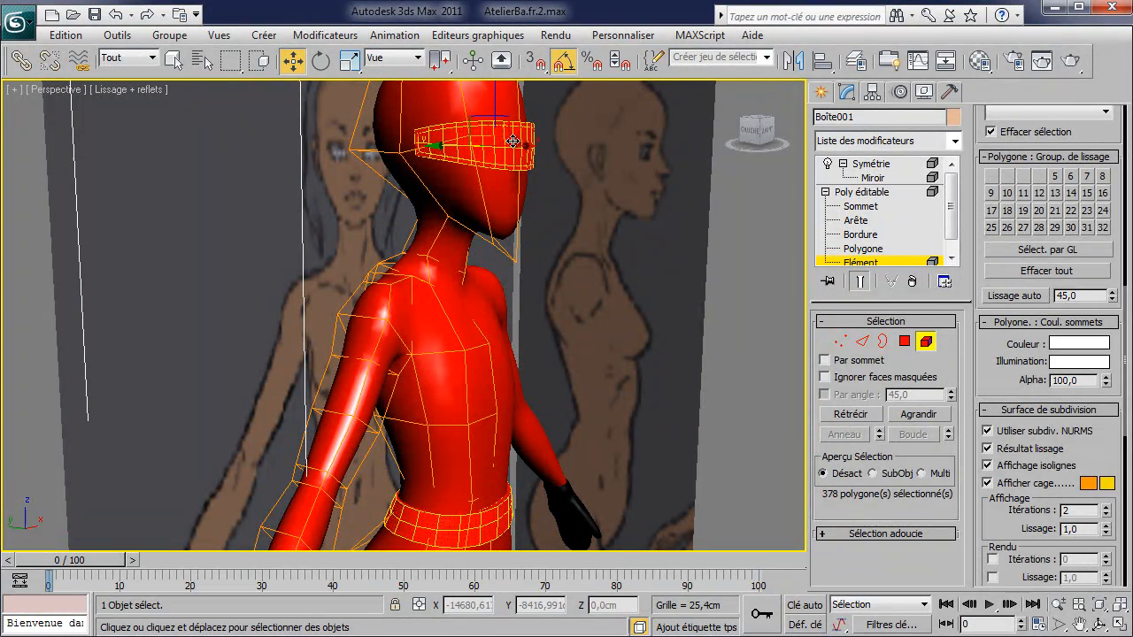
pyautogui.scroll(5, 1013, 357)
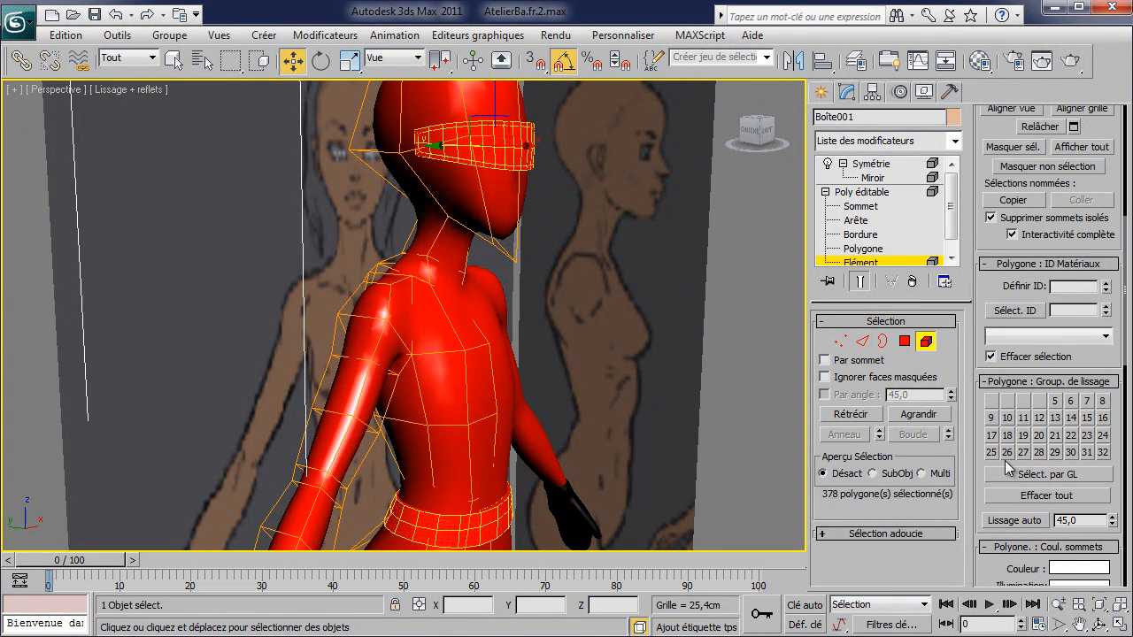
pyautogui.click(1105, 284)
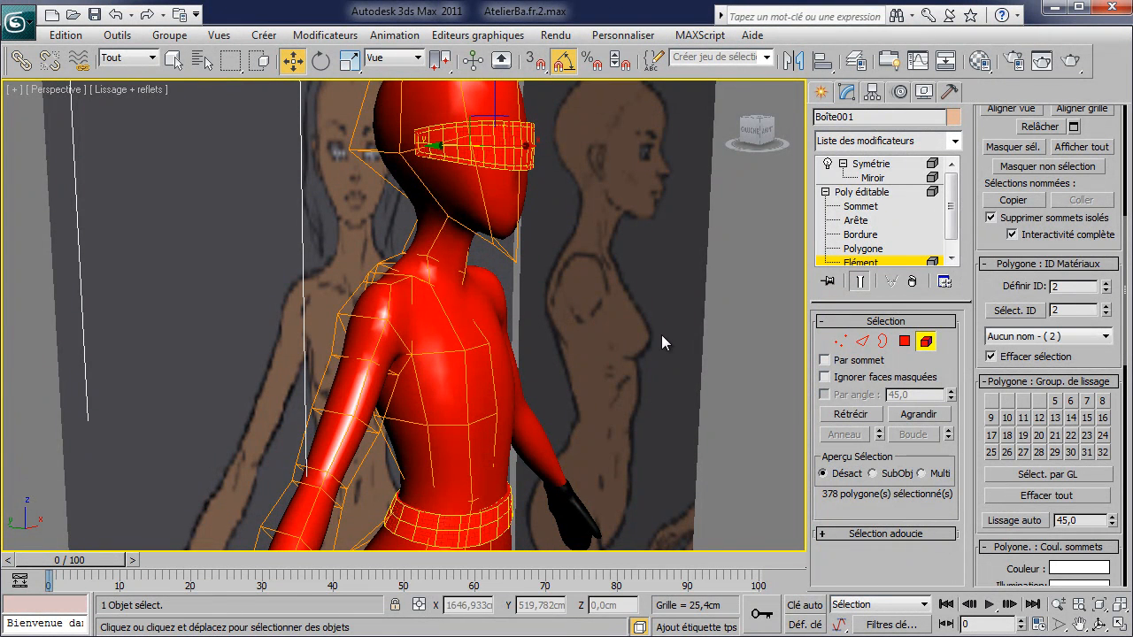
pyautogui.click(928, 341)
pyautogui.click(688, 379)
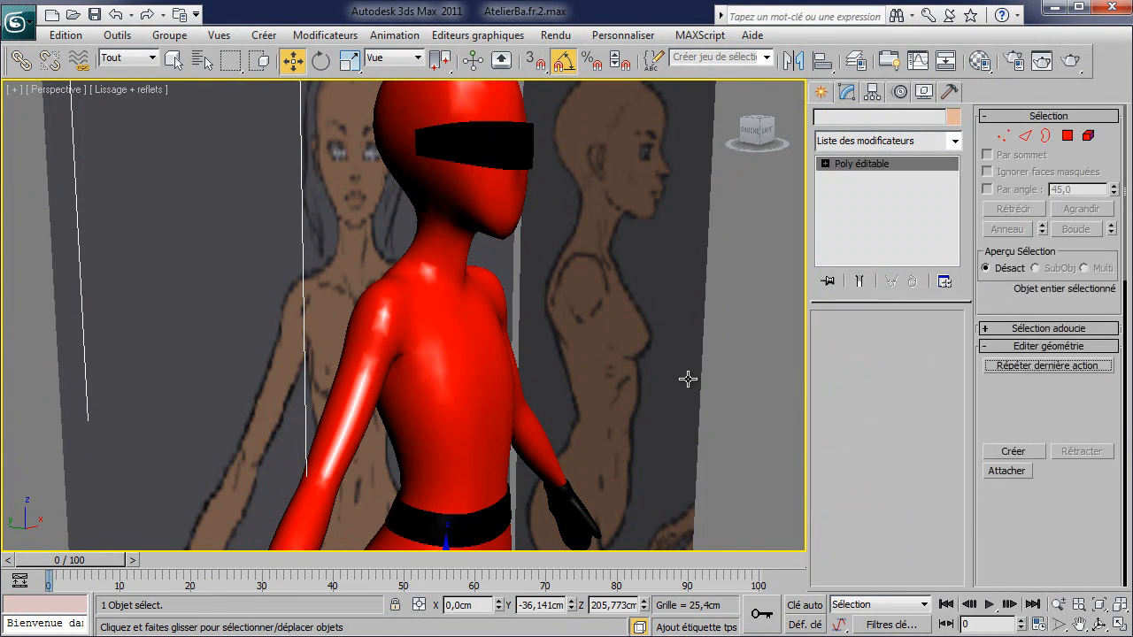
# Isolate the character from the reference planes, view it in perspective and clear the selection.
pyautogui.scroll(-2, 688, 379)
pyautogui.scroll(-4, 688, 379)
pyautogui.keyDown('alt'); pyautogui.moveTo(670, 360); pyautogui.dragTo(630, 245, button='middle'); pyautogui.keyUp('alt')
pyautogui.keyDown('alt'); pyautogui.moveTo(561, 321); pyautogui.dragTo(621, 318, button='middle'); pyautogui.keyUp('alt')
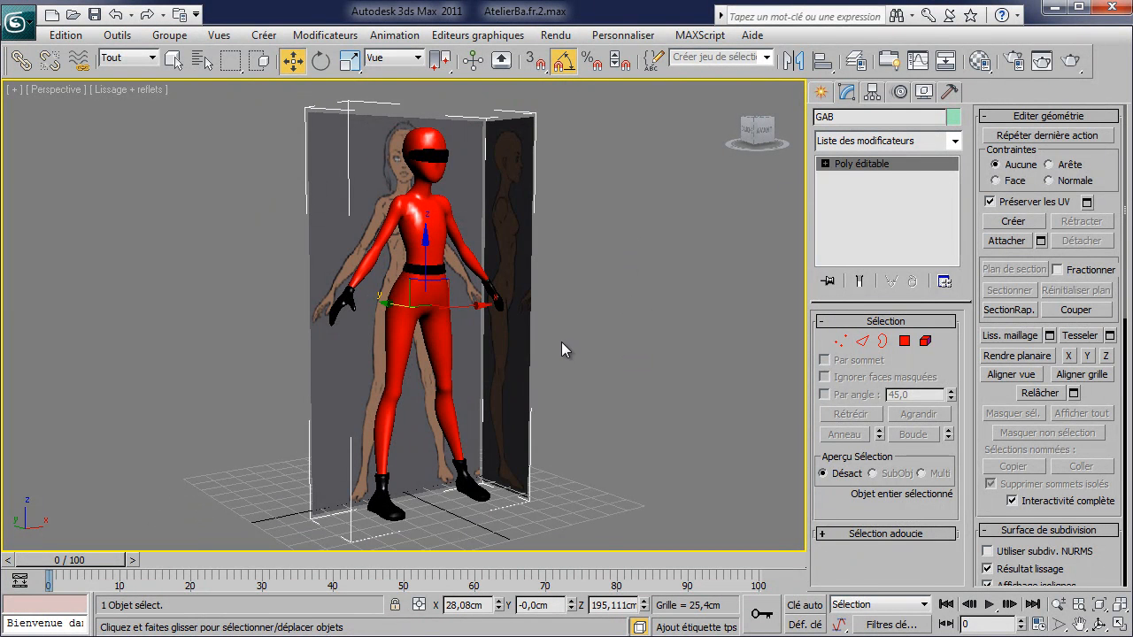
pyautogui.click(631, 251)
pyautogui.rightClick(602, 270)
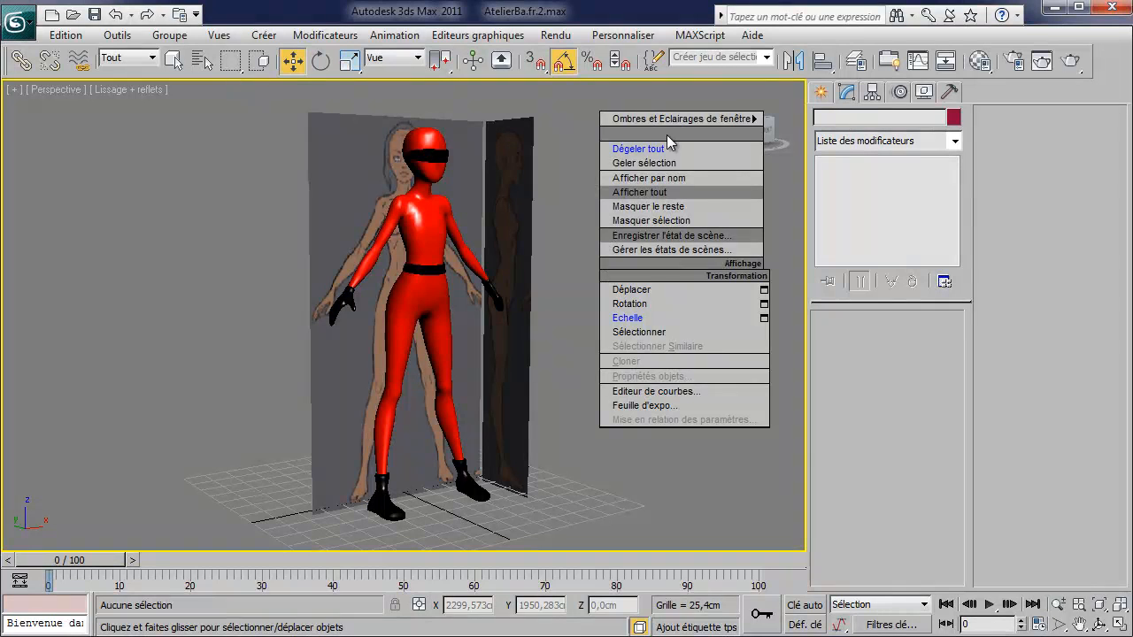
pyautogui.click(427, 252)
pyautogui.click(430, 235)
pyautogui.rightClick(604, 193)
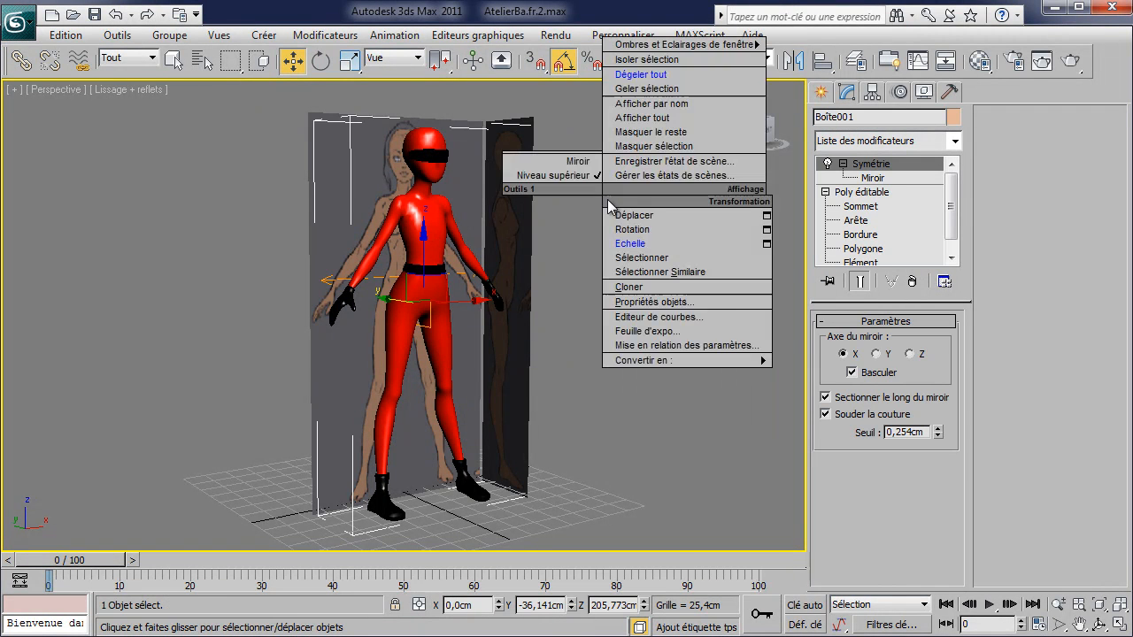
pyautogui.click(670, 60)
pyautogui.keyDown('alt'); pyautogui.moveTo(539, 252); pyautogui.dragTo(562, 282, button='middle'); pyautogui.keyUp('alt')
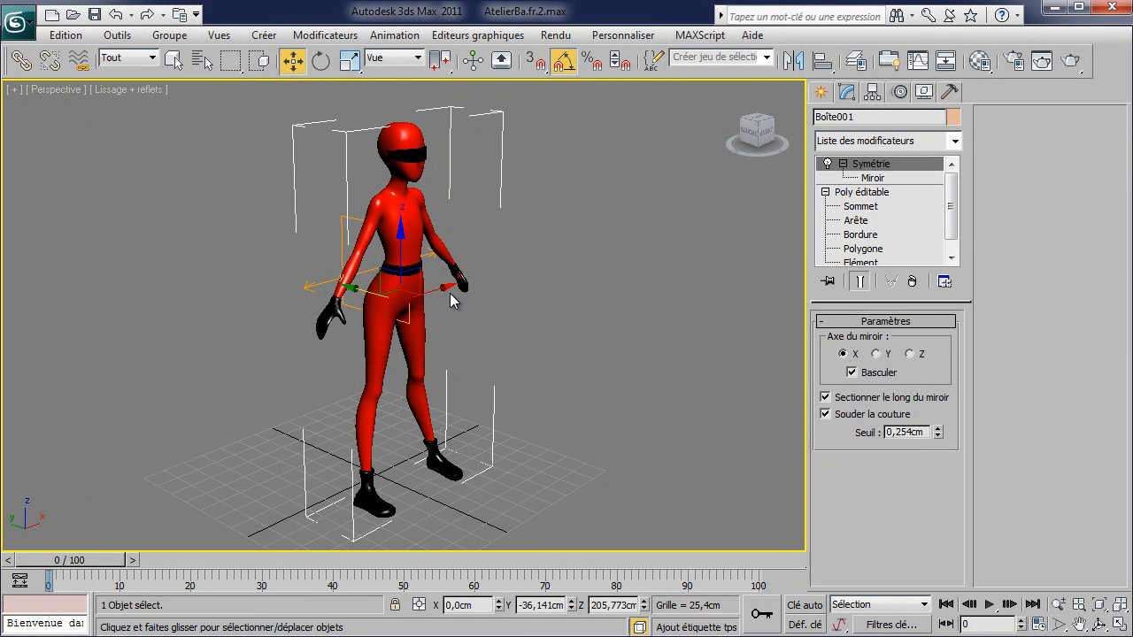
pyautogui.keyDown('alt'); pyautogui.moveTo(481, 250); pyautogui.dragTo(850, 232, button='middle'); pyautogui.keyUp('alt')
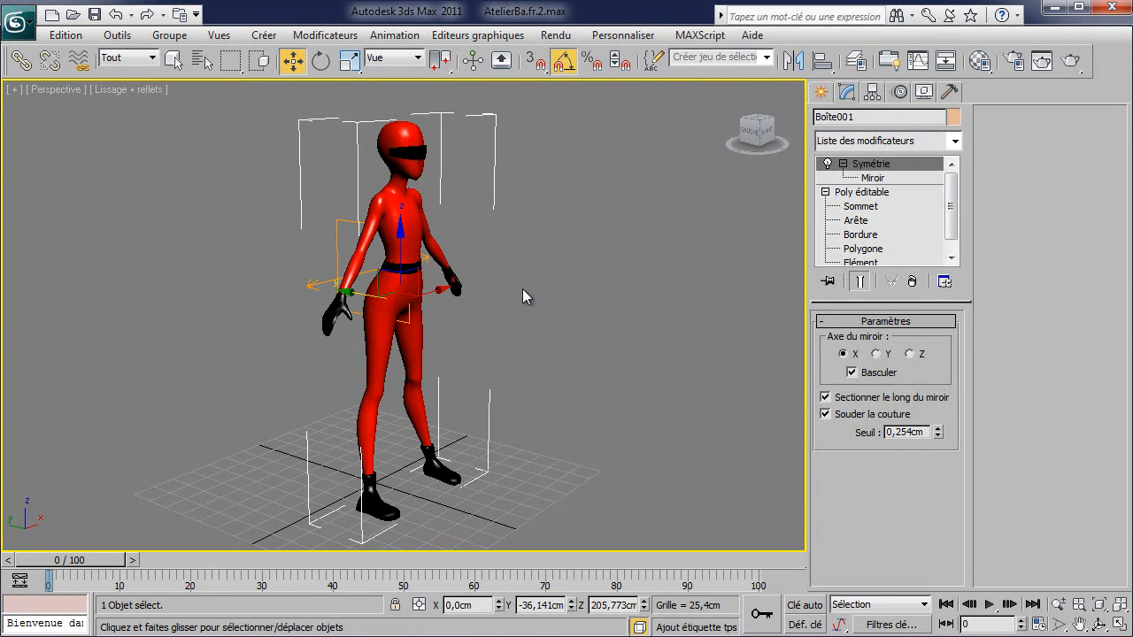
pyautogui.click(530, 291)
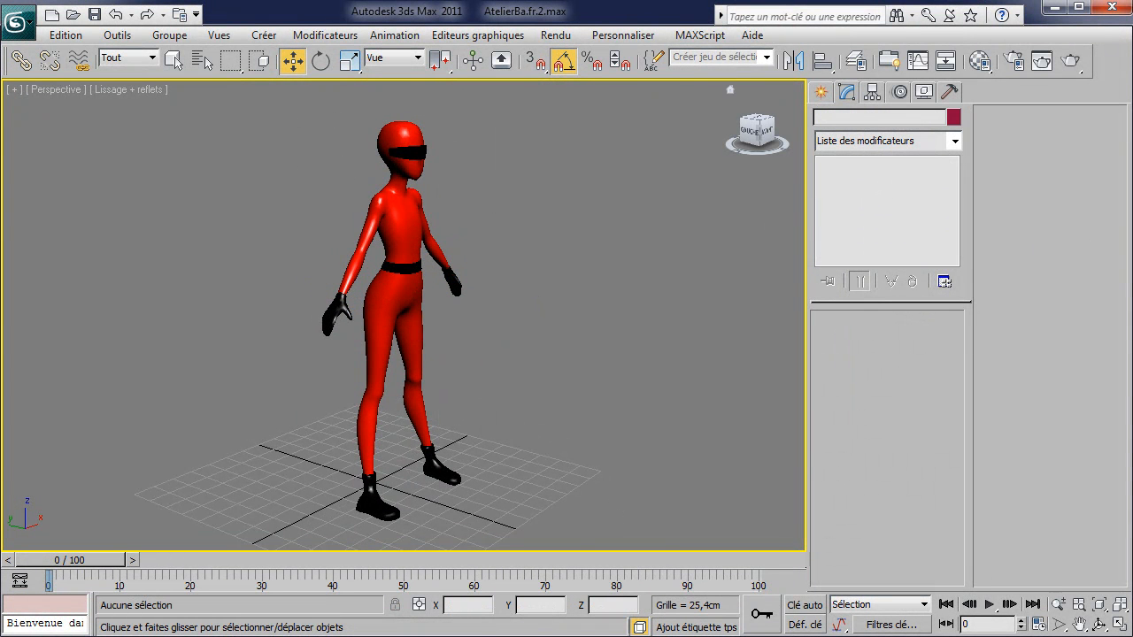